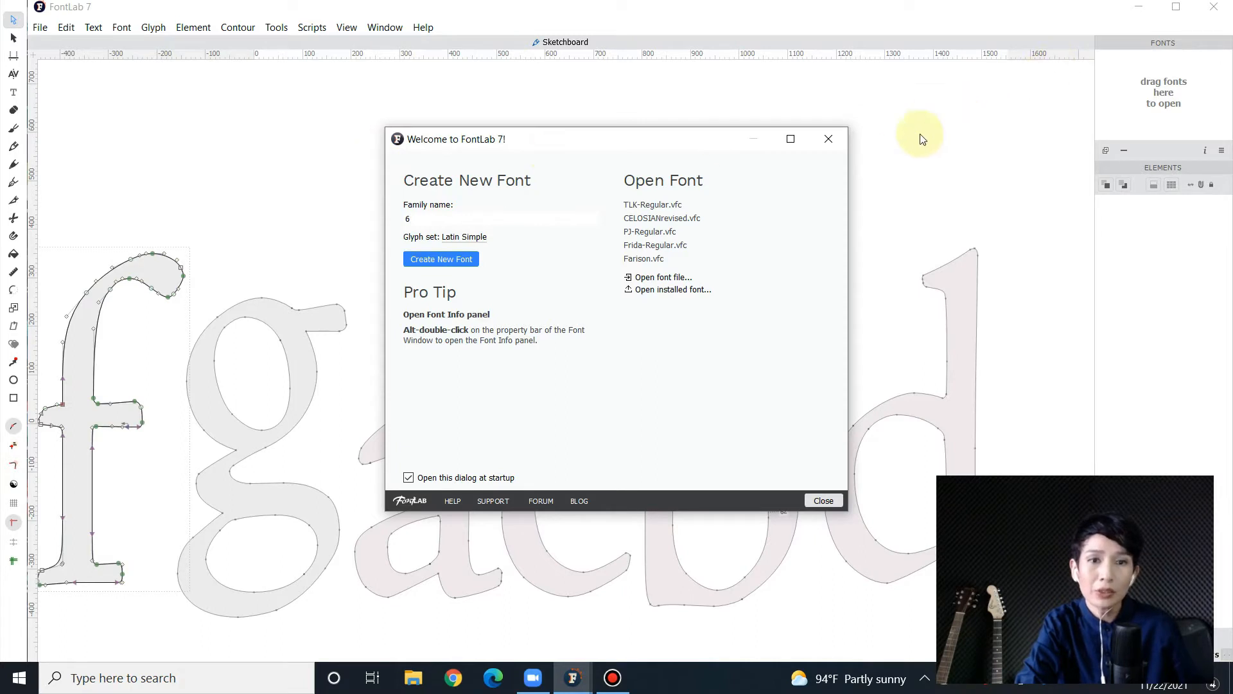
Create a new font with the family name tlk2 and the Latin Simple glyph set
drag(424, 219, 392, 224)
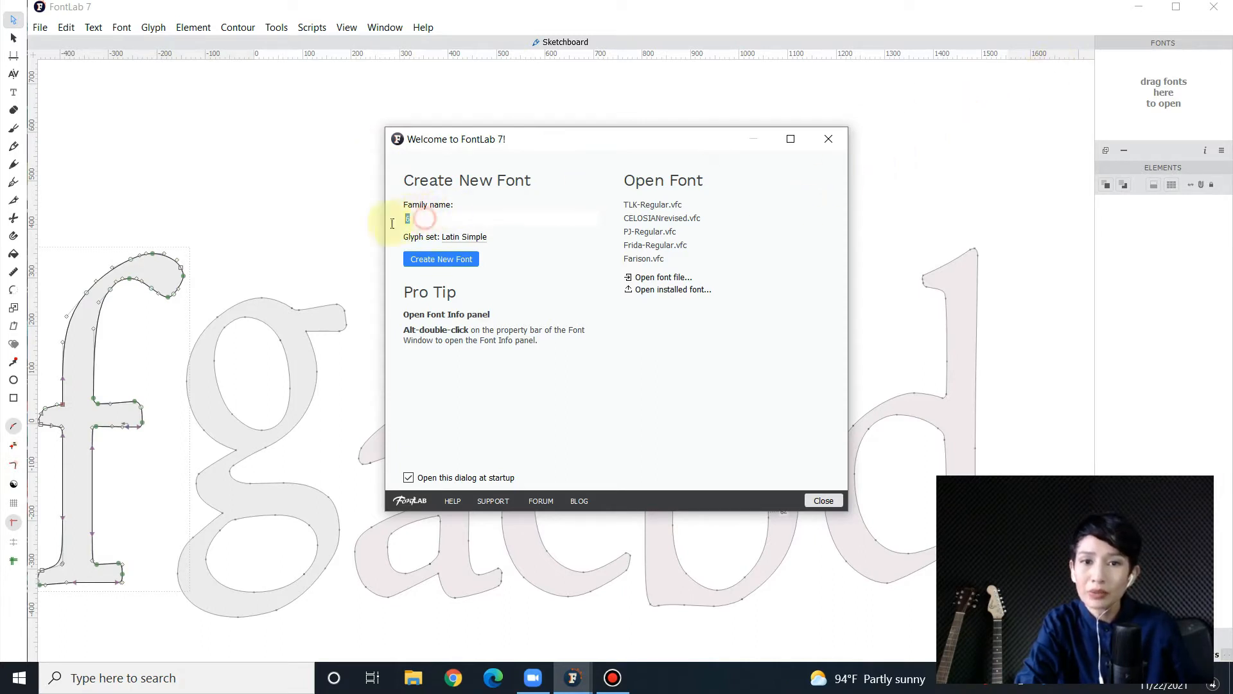
key(BackSpace)
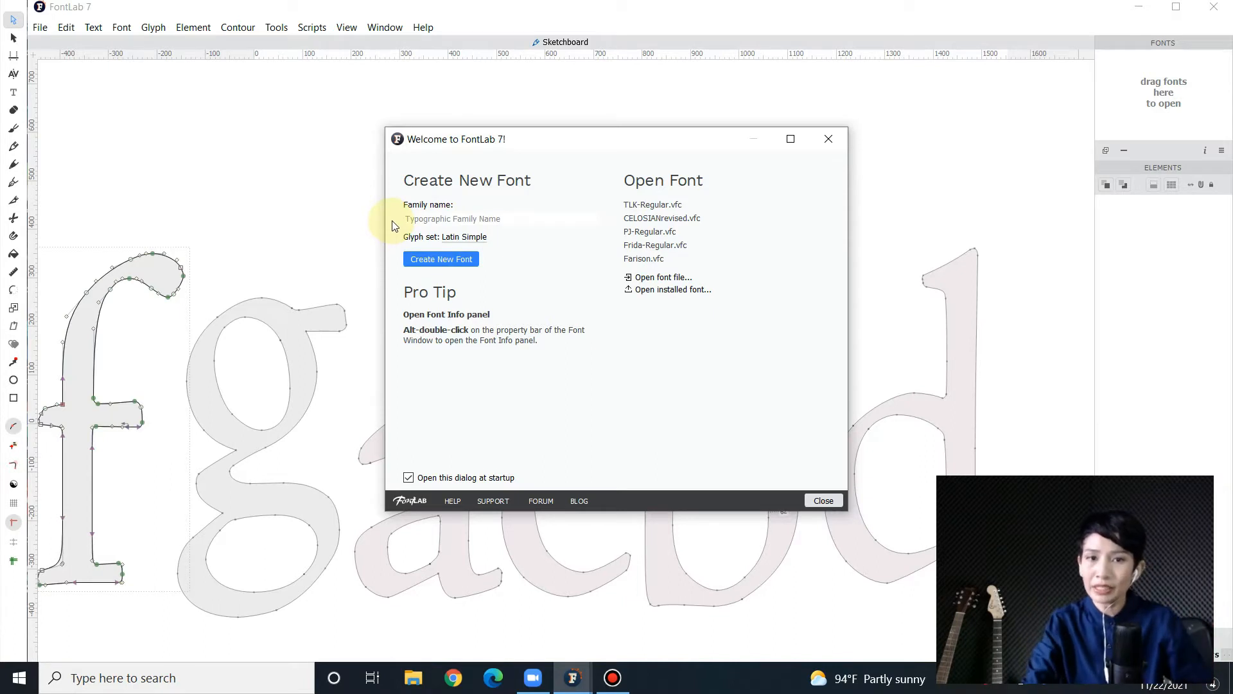
text(tlk)
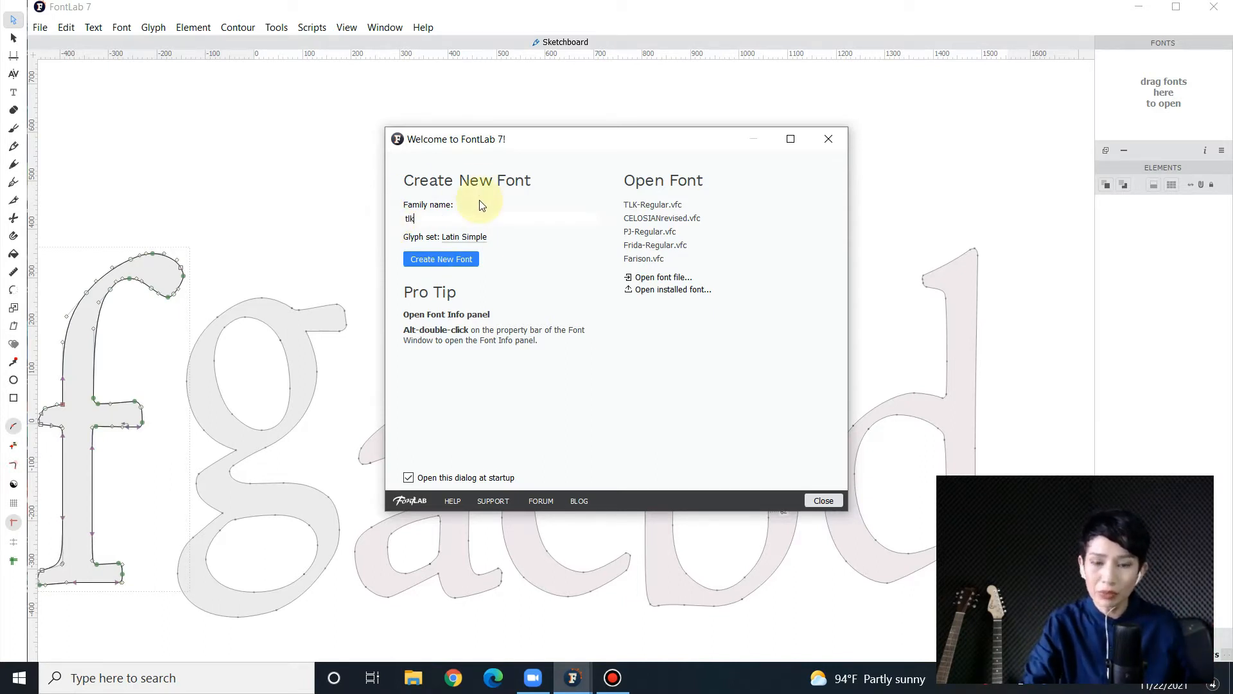
key(super+plus)
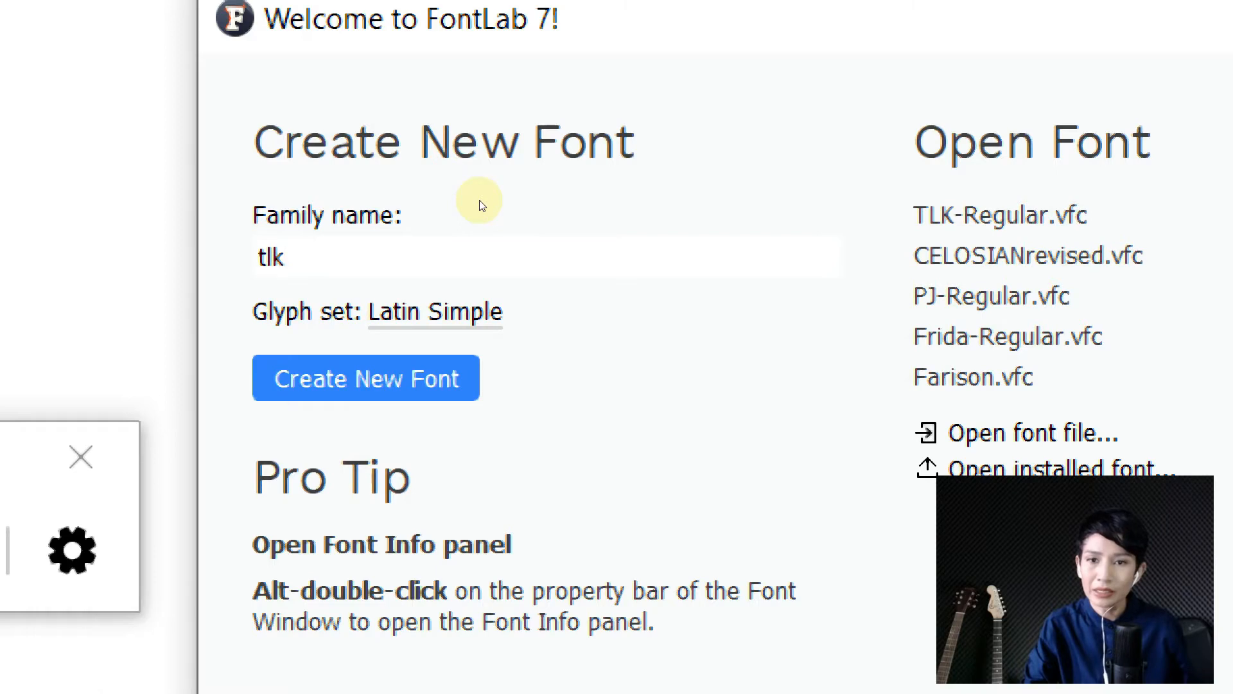
text(2)
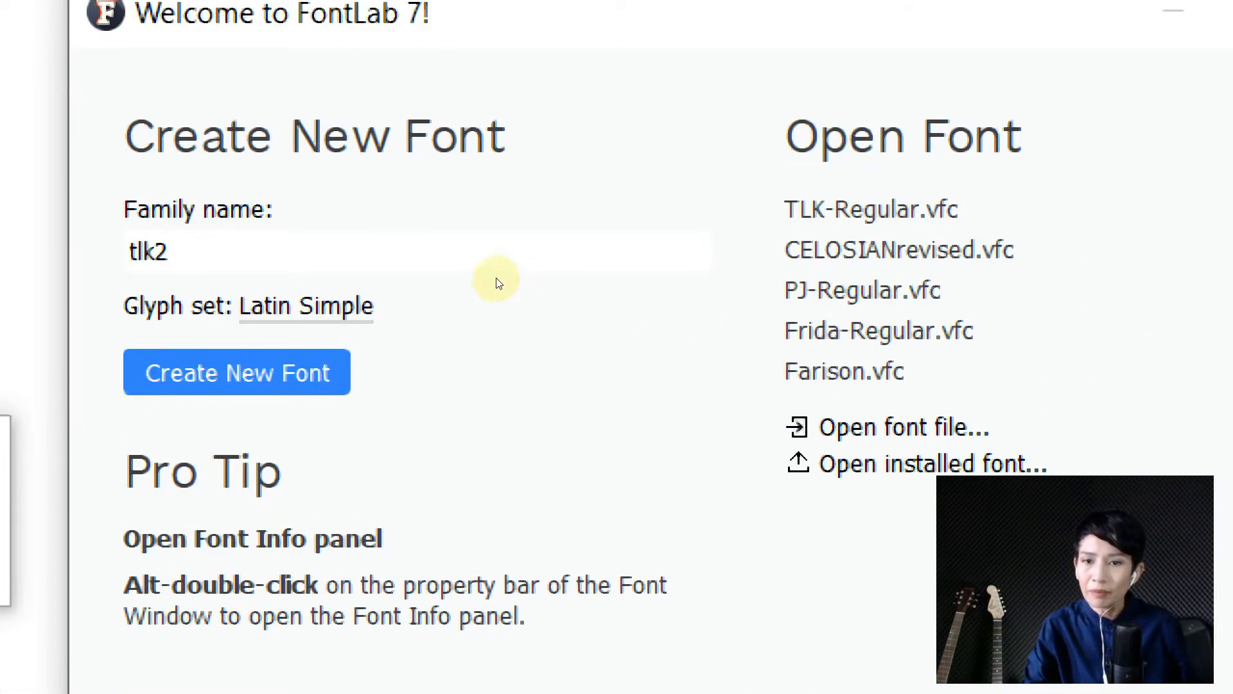
key(Tab)
key(Return)
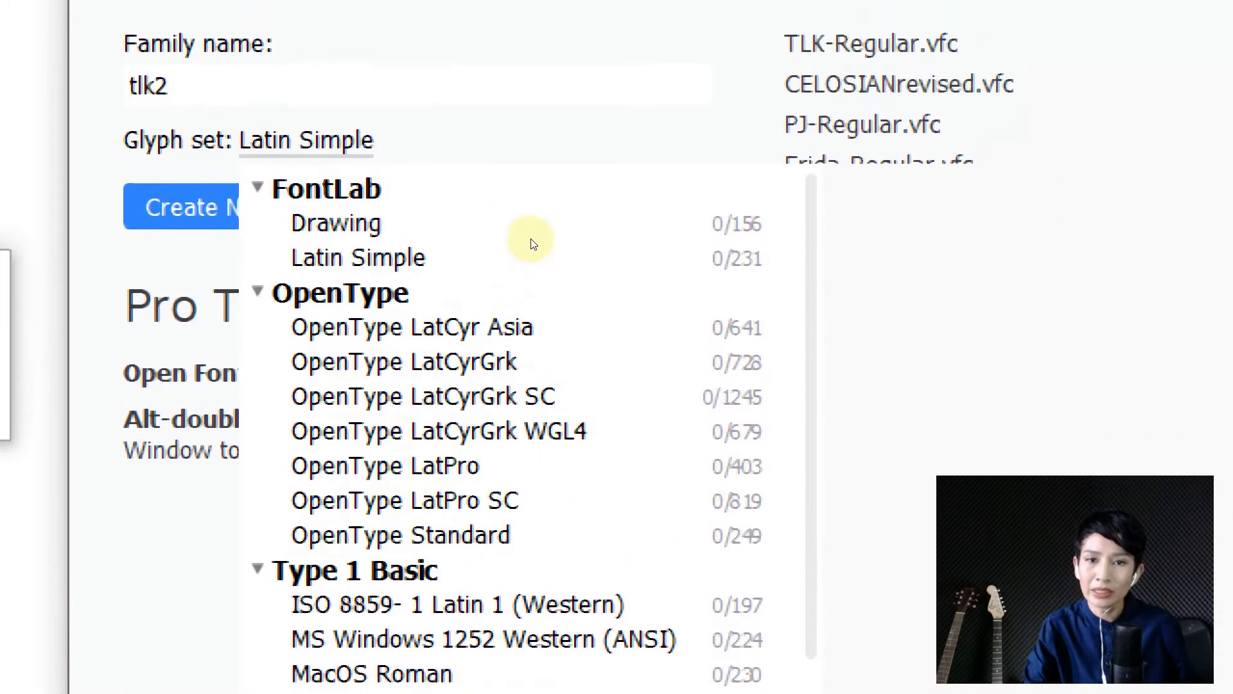
click(487, 282)
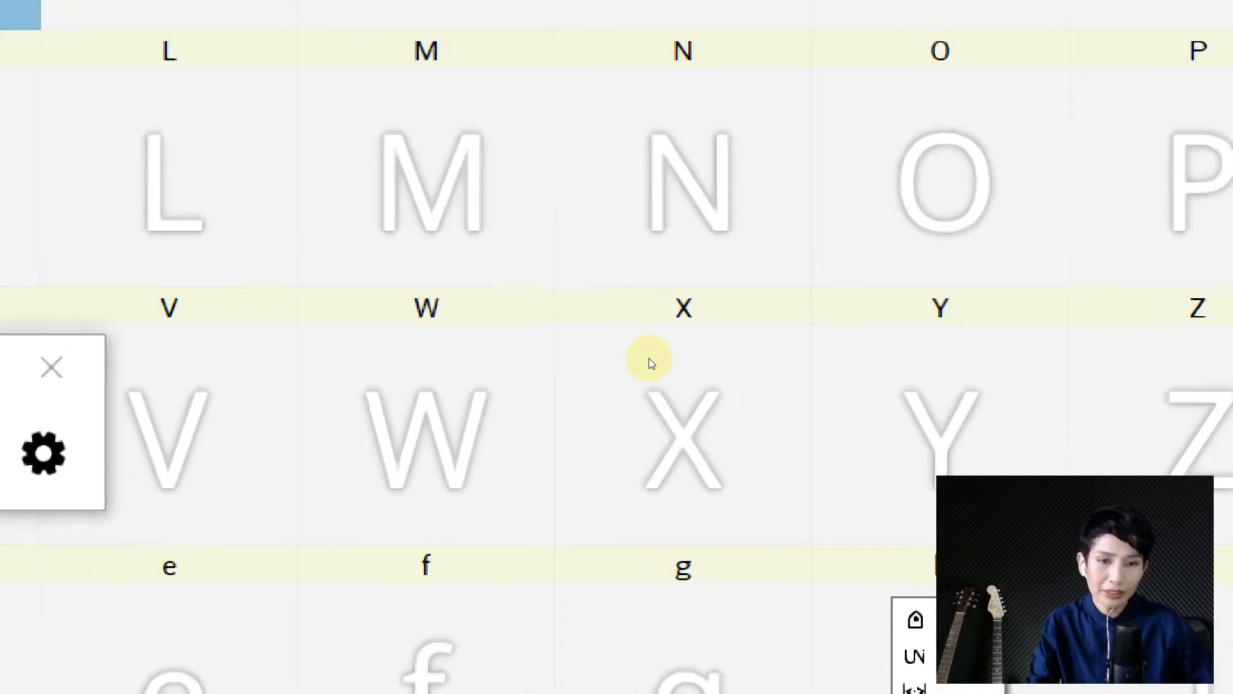
Move the Magnifier window off the glyph grid and look through the Latin Simple glyph cells, including the accented letters
key(super+minus)
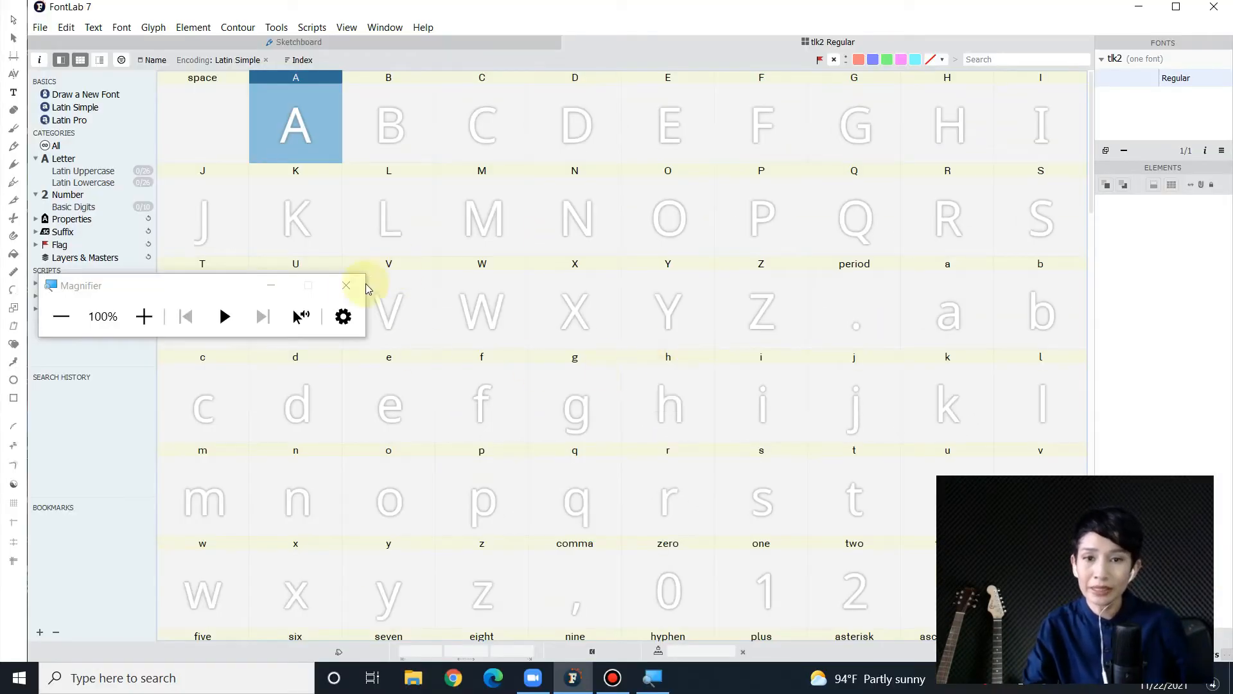
drag(234, 292, 1026, 24)
scroll(640, 339, down, 3)
scroll(379, 492, up, 1)
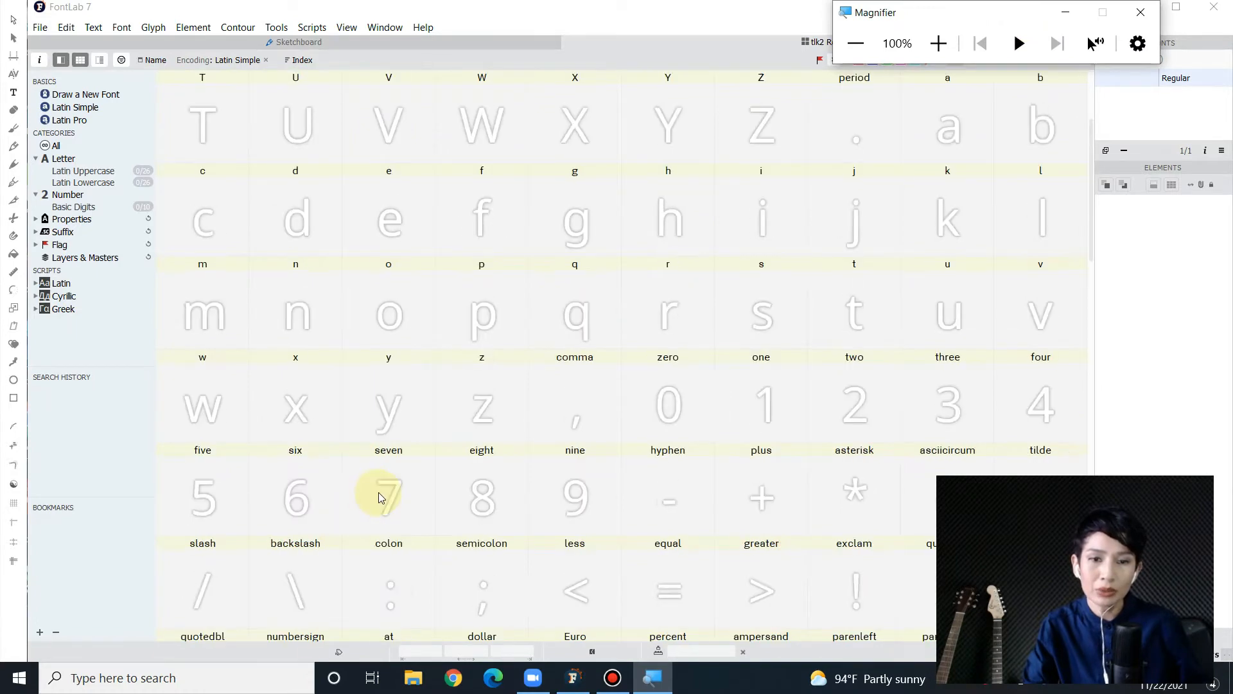
scroll(380, 491, down, 1)
scroll(407, 503, down, 1)
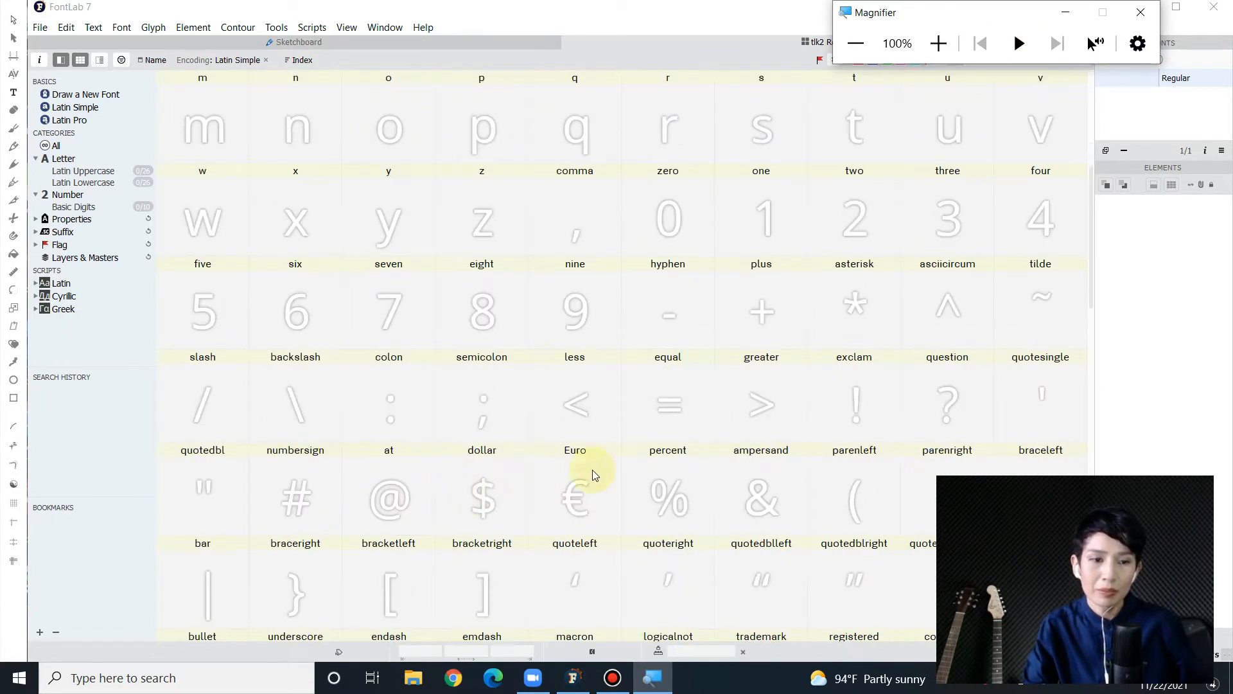
scroll(604, 379, up, 4)
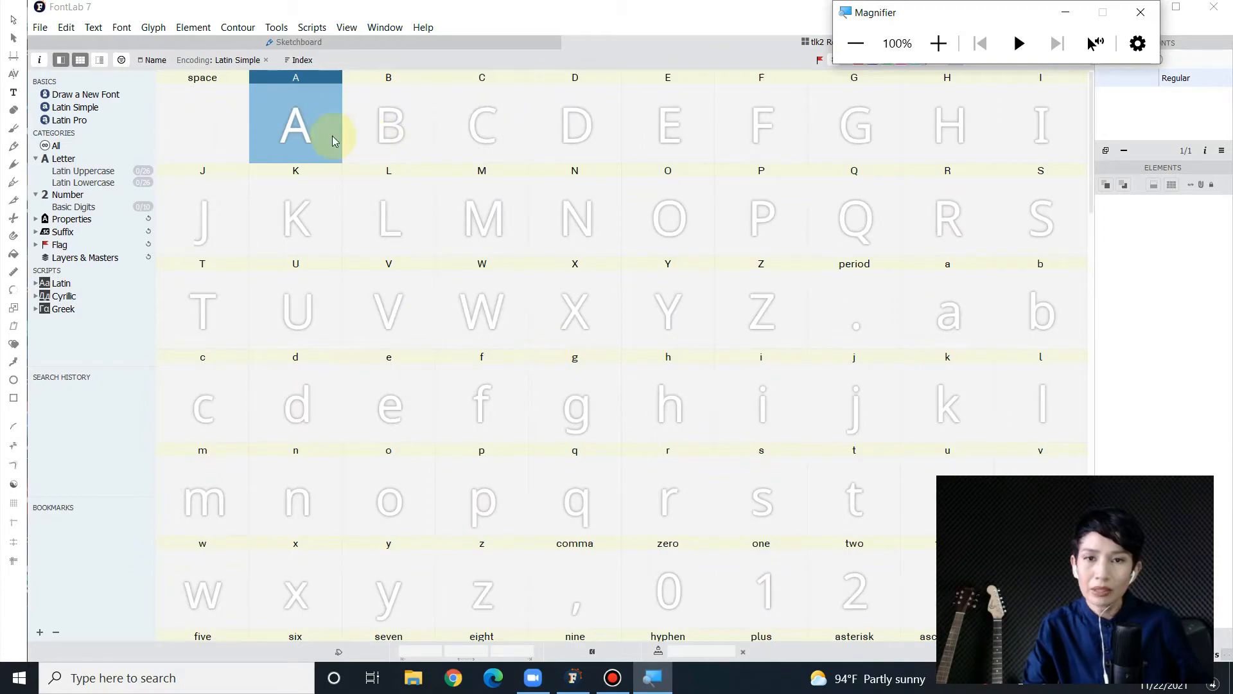
scroll(615, 346, down, 18)
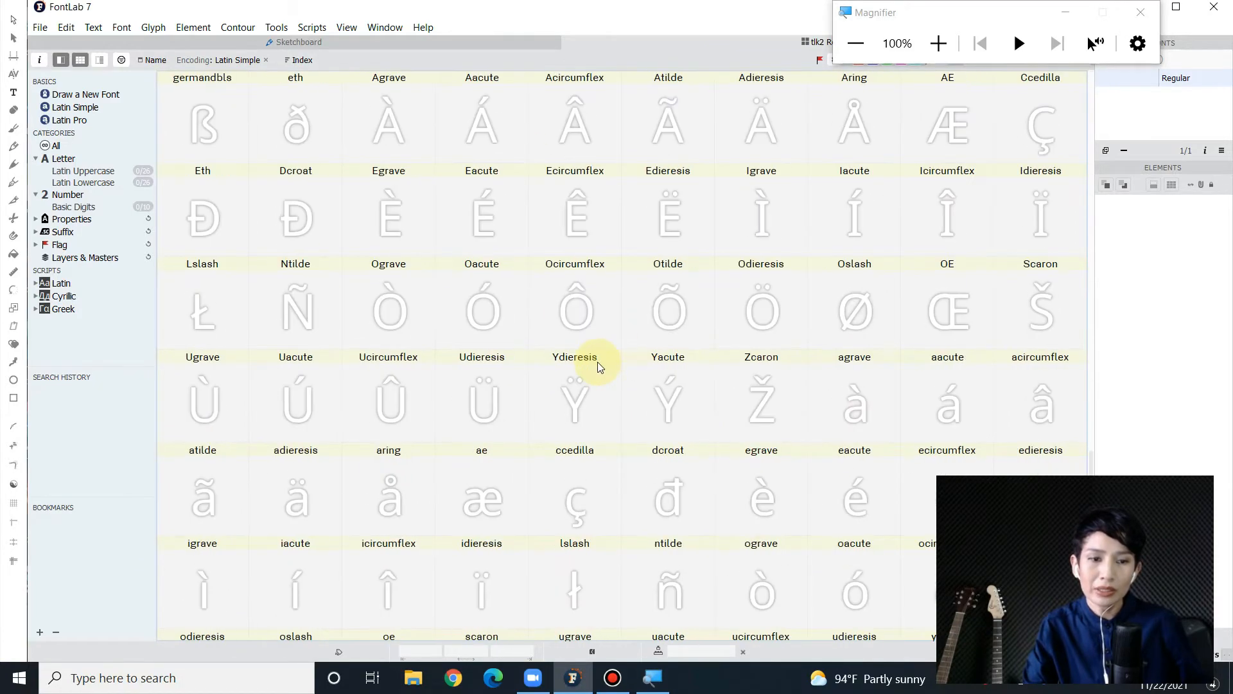
scroll(594, 369, up, 18)
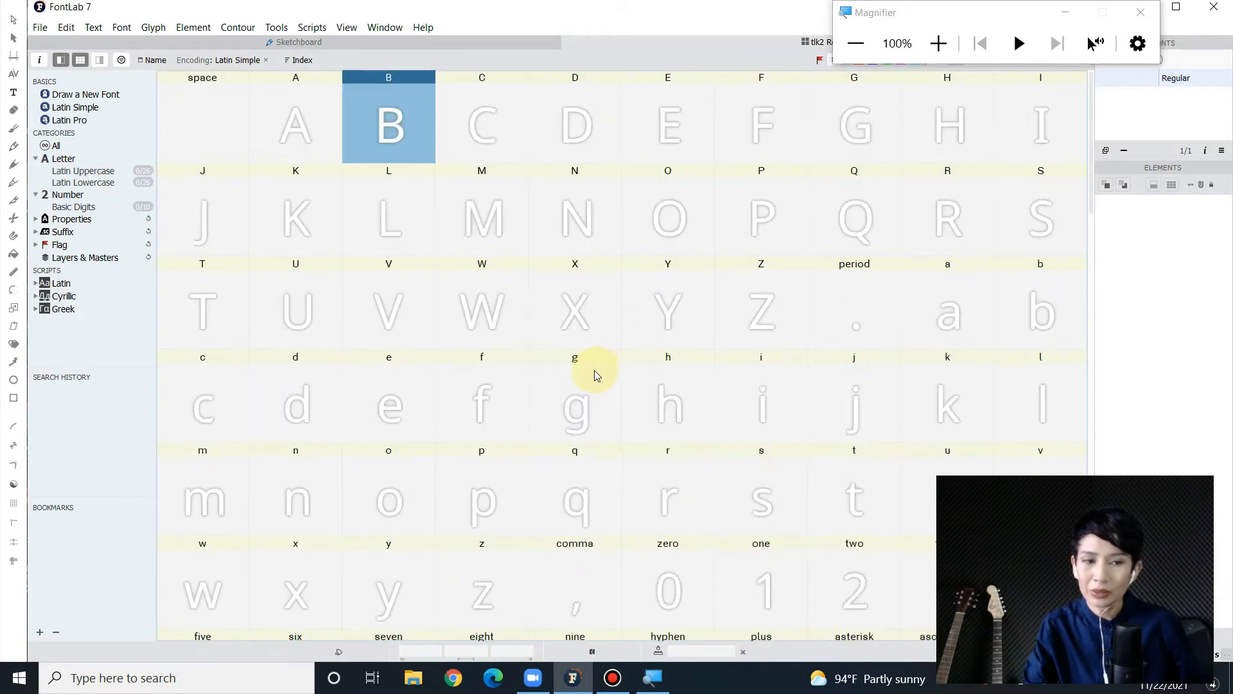
Select the glyph cells from A through macron and create empty glyphs in them
click(291, 123)
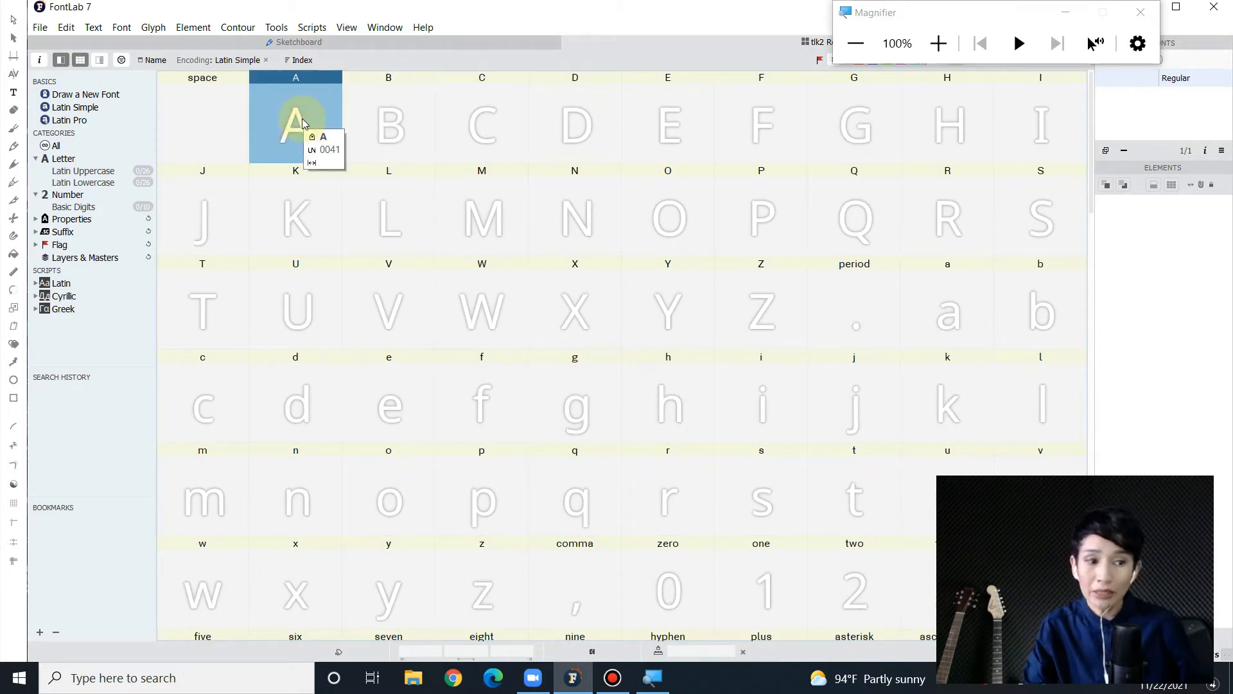
scroll(504, 296, down, 2)
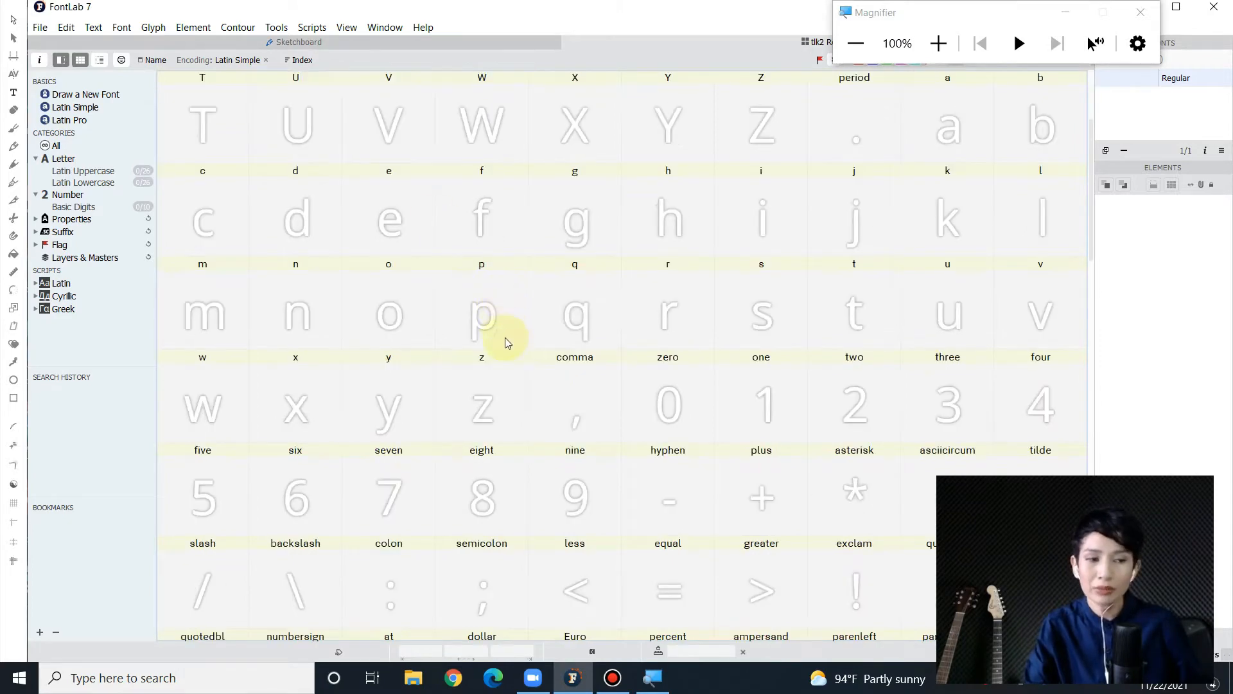
scroll(563, 517, down, 2)
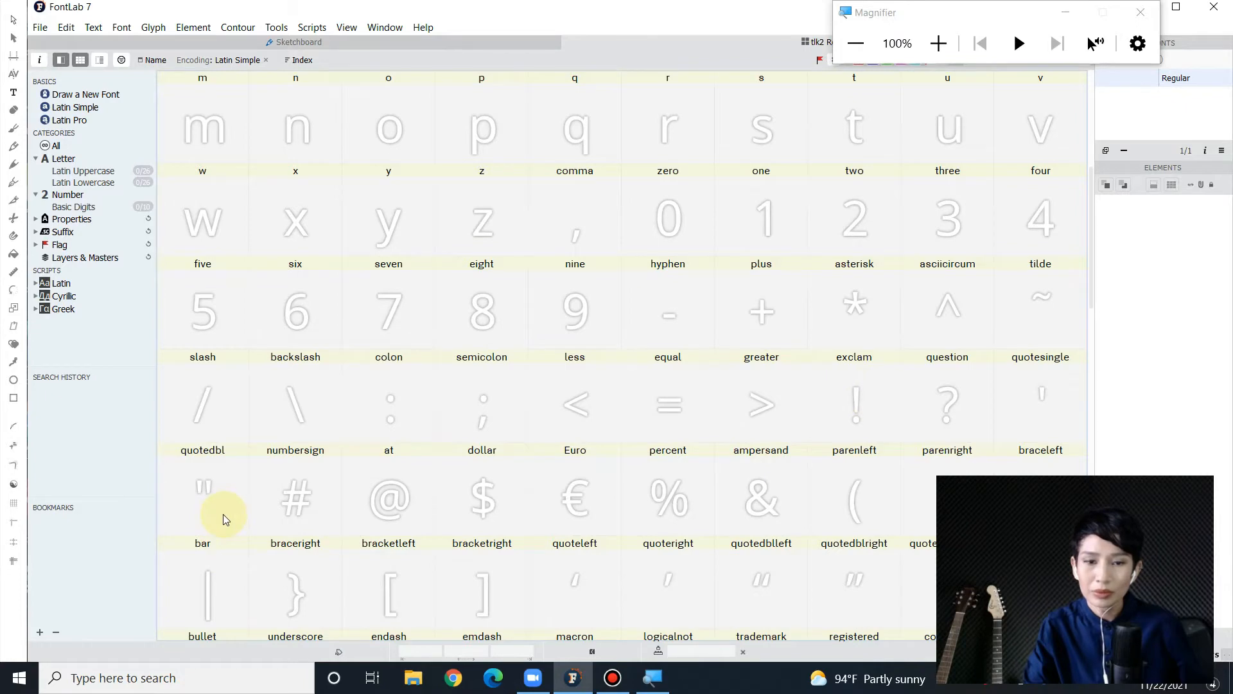
scroll(223, 515, down, 1)
scroll(226, 517, up, 1)
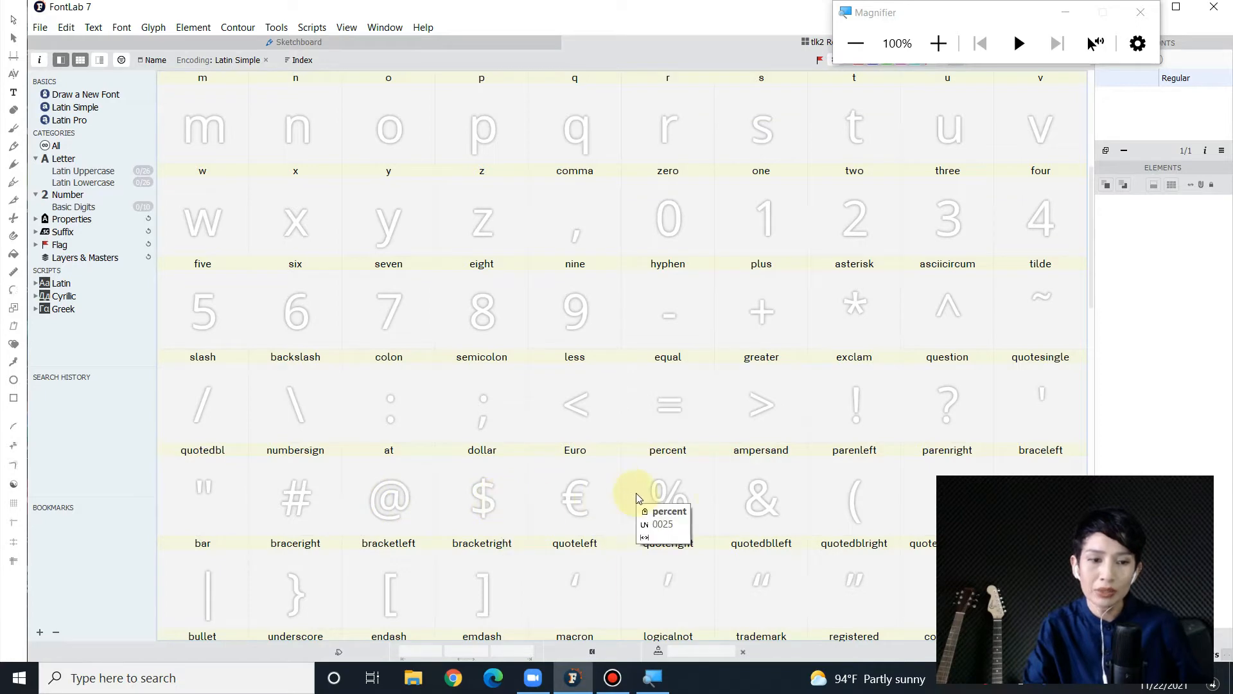
scroll(797, 445, down, 1)
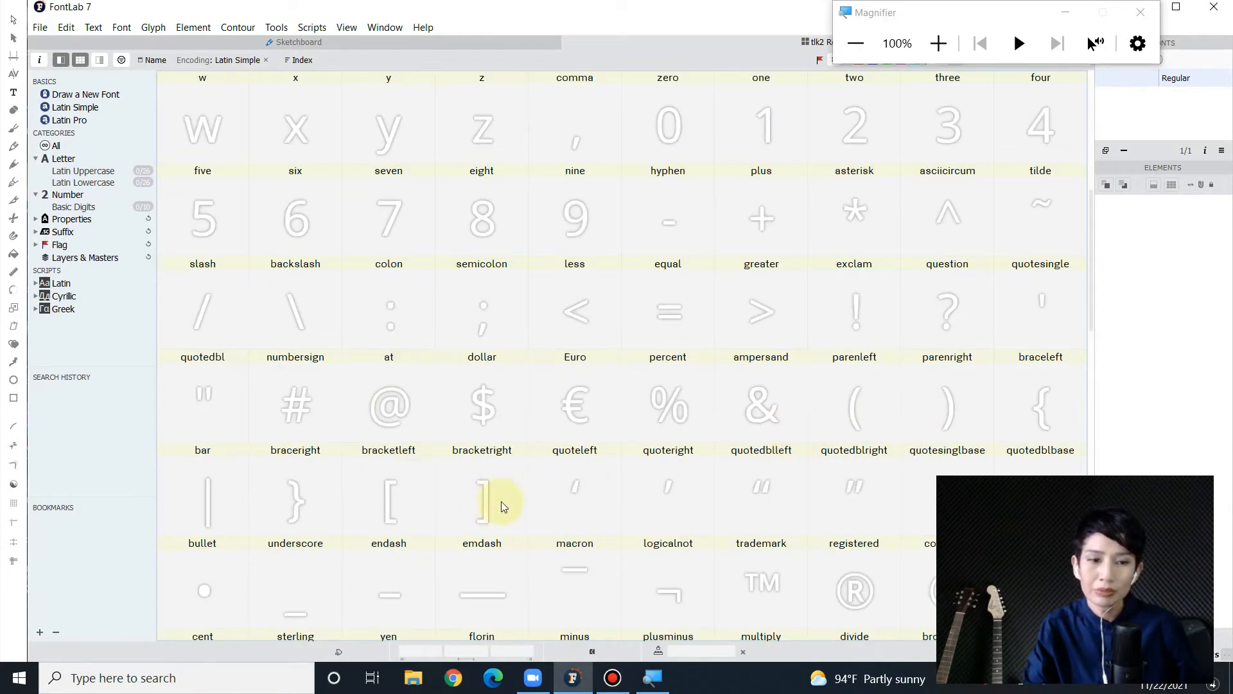
scroll(575, 443, down, 1)
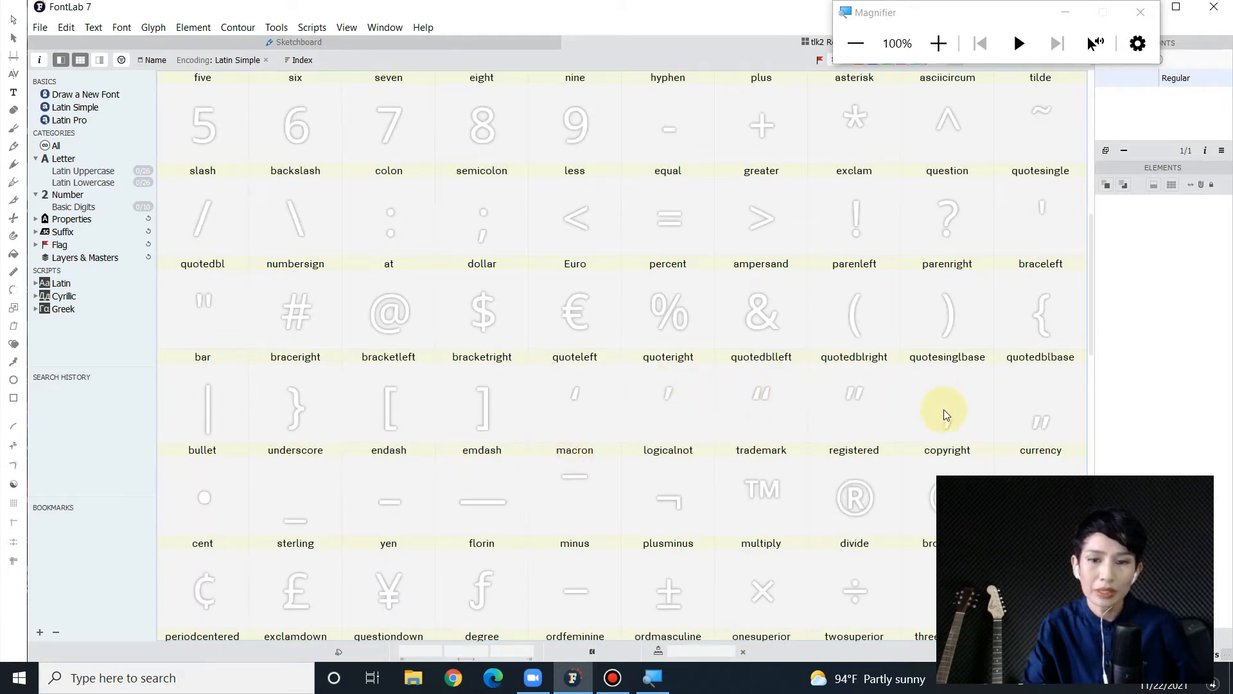
key(ctrl+a)
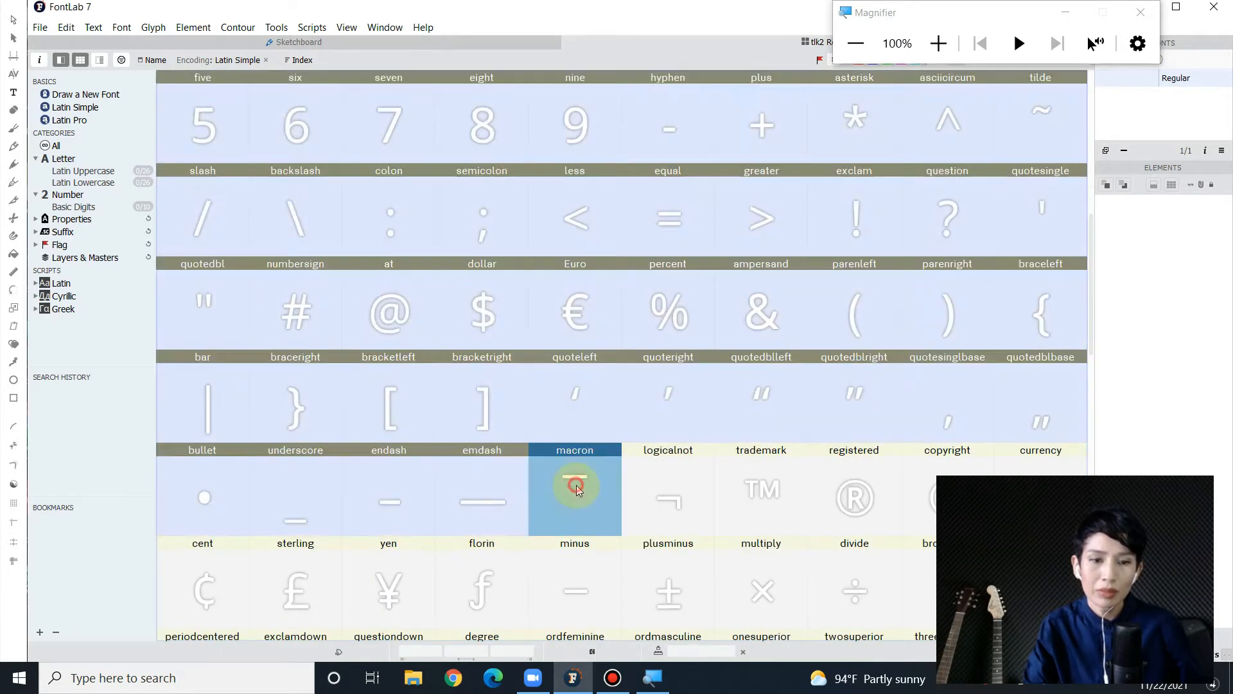
scroll(550, 451, up, 6)
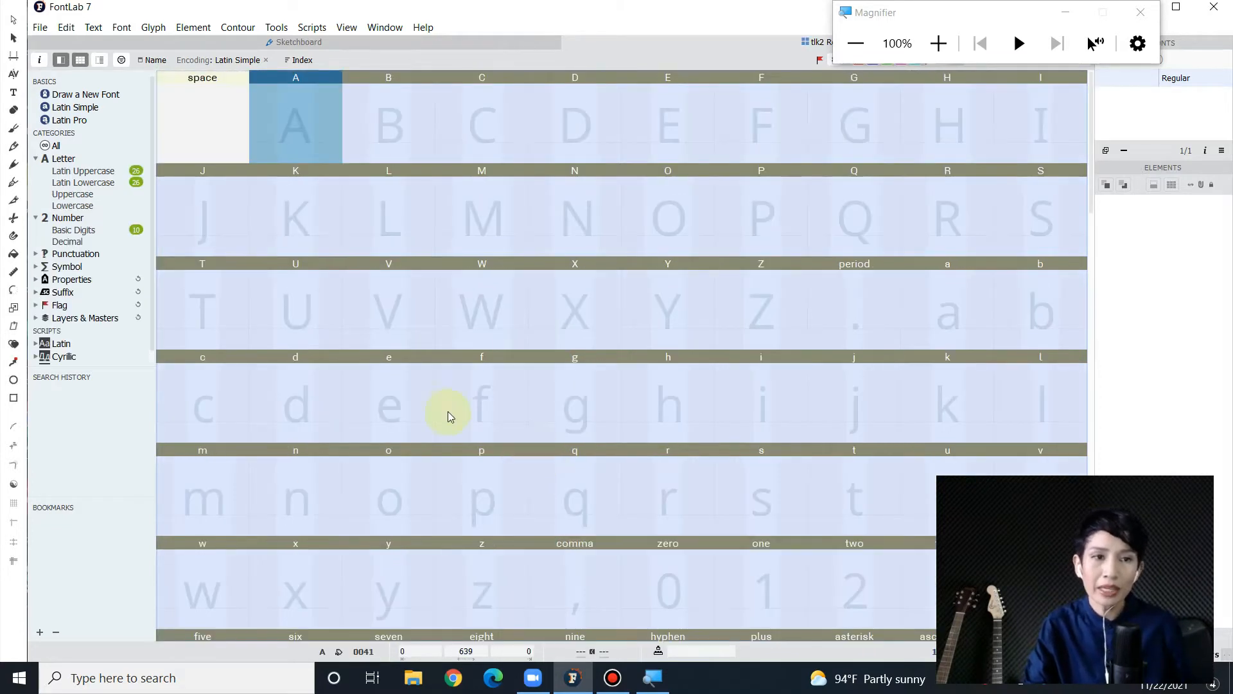
Examine the created glyph cells from A through macron and compare them with the remaining uncreated cells
scroll(490, 323, down, 7)
scroll(474, 306, up, 7)
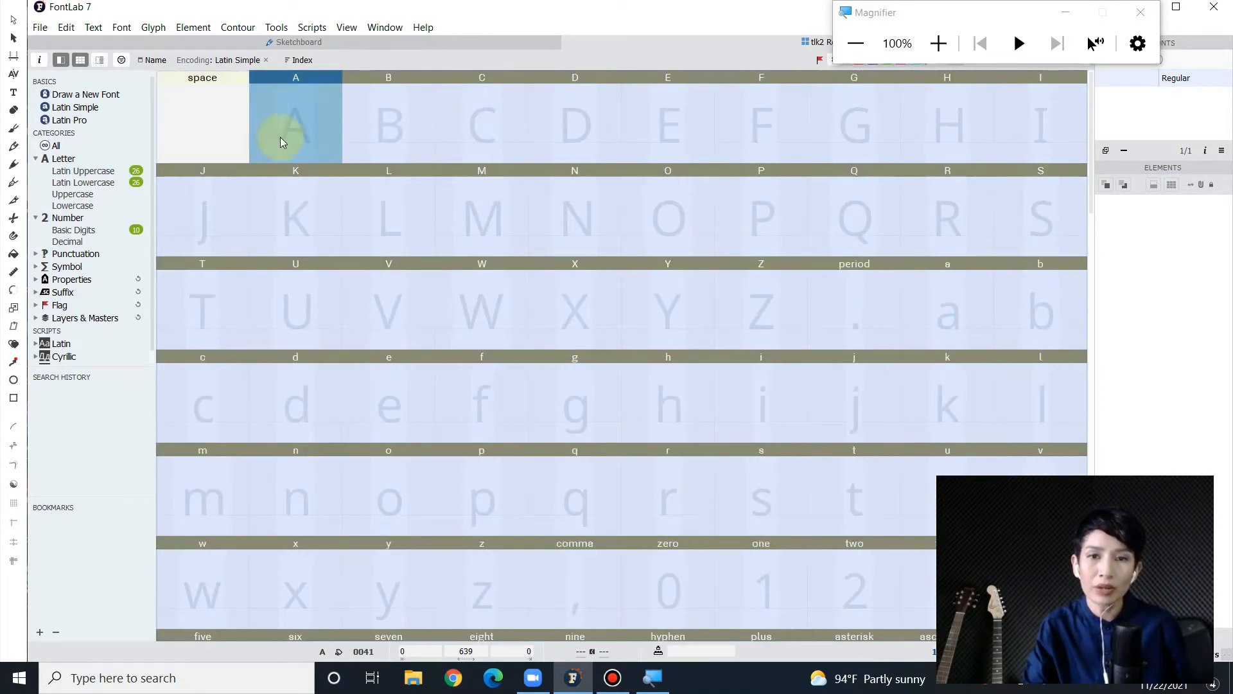
scroll(744, 251, down, 8)
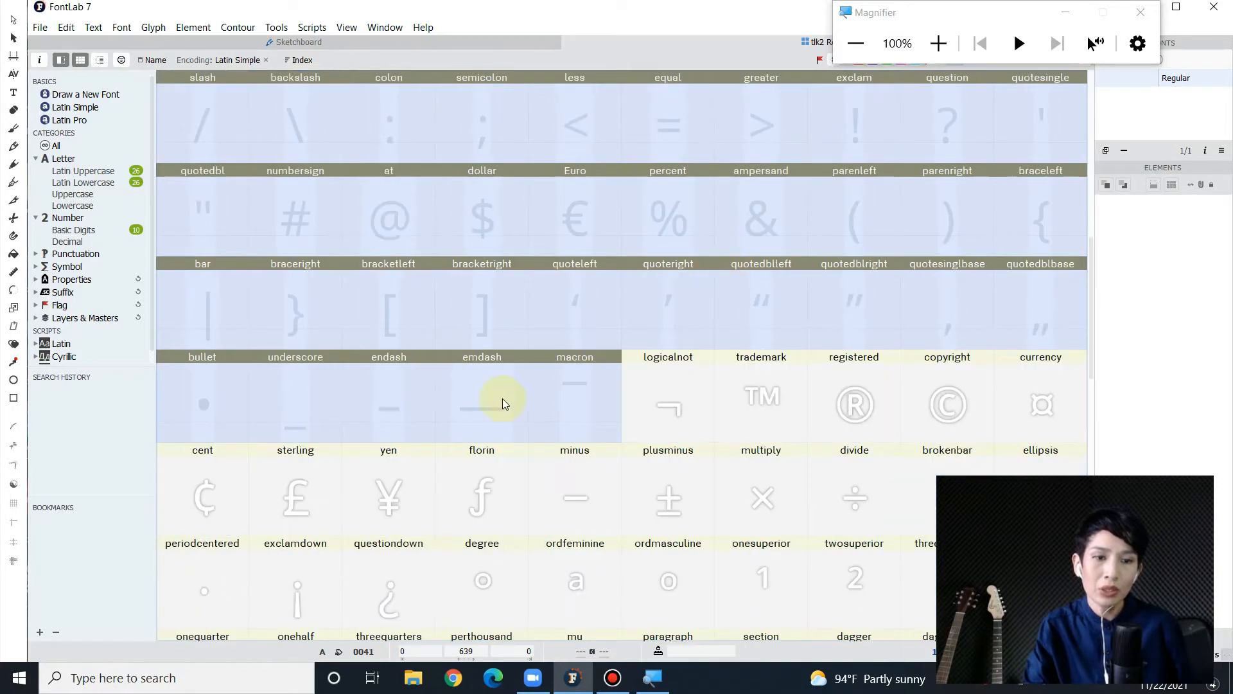
scroll(597, 429, down, 3)
scroll(613, 386, up, 1)
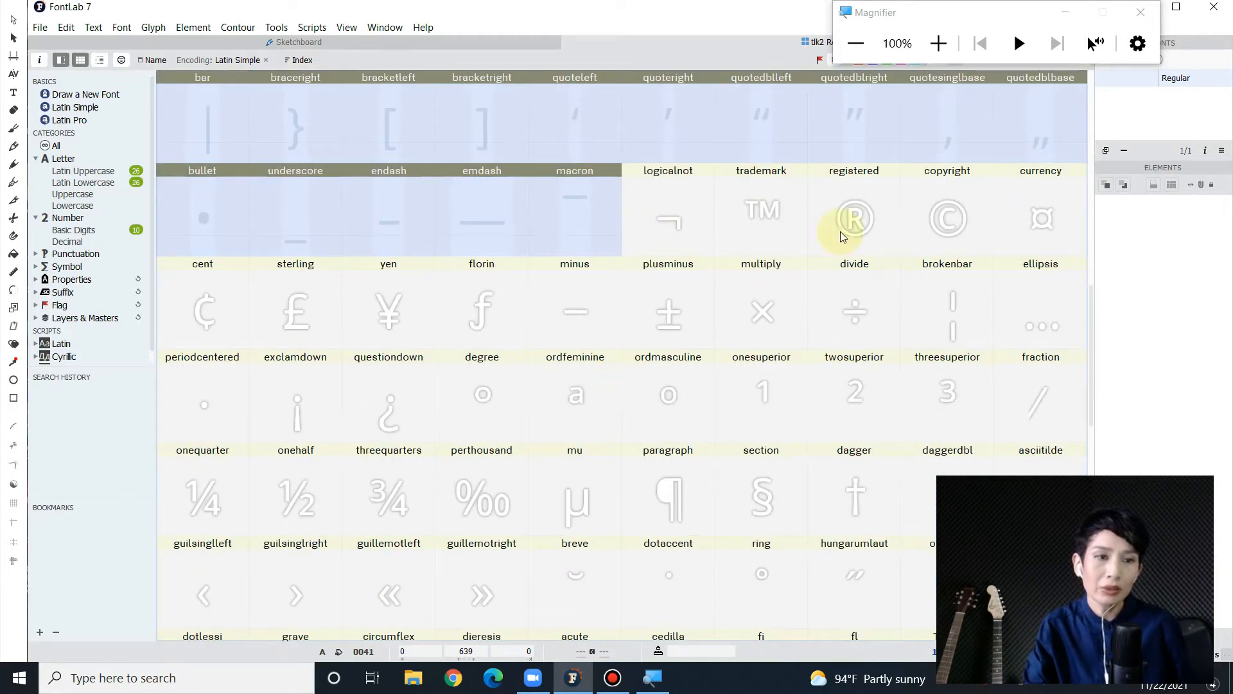
scroll(673, 476, up, 10)
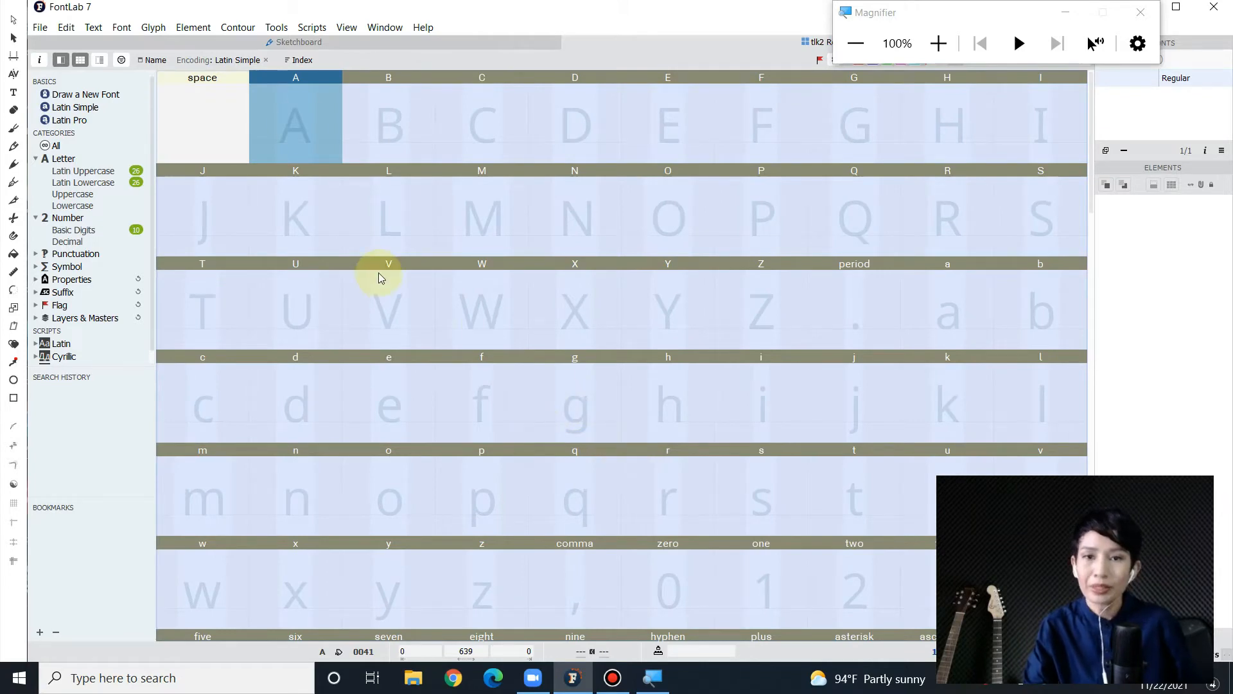
scroll(521, 355, down, 9)
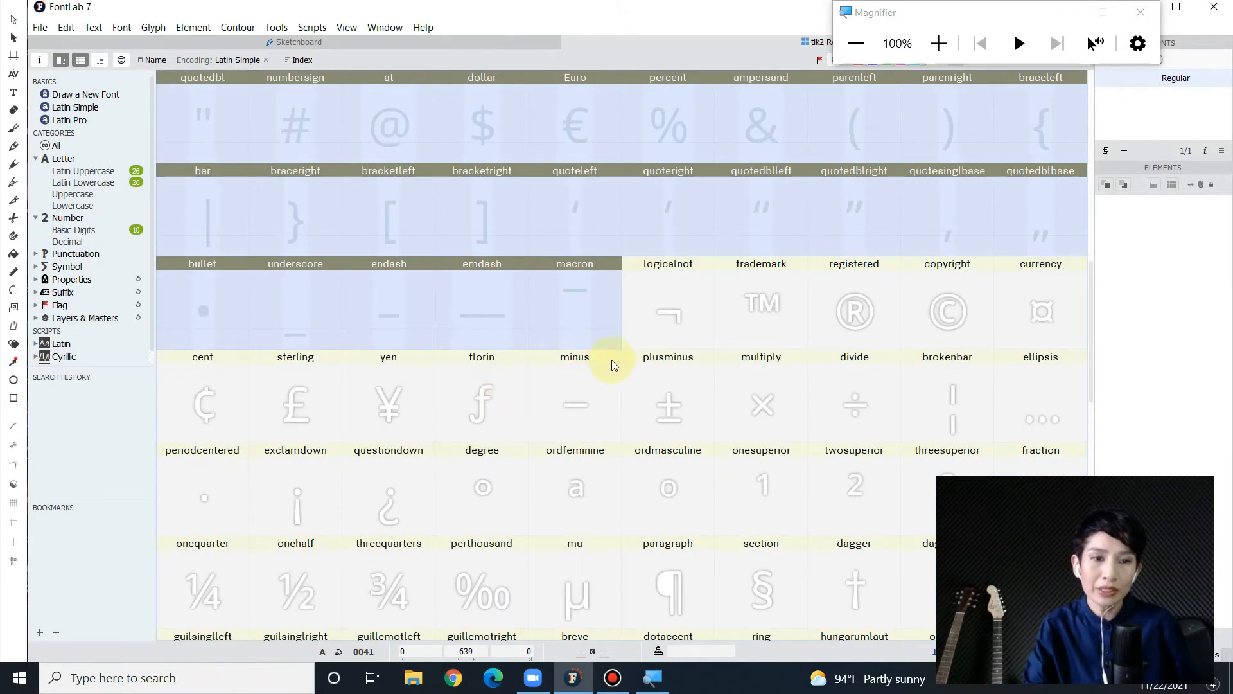
scroll(570, 482, up, 9)
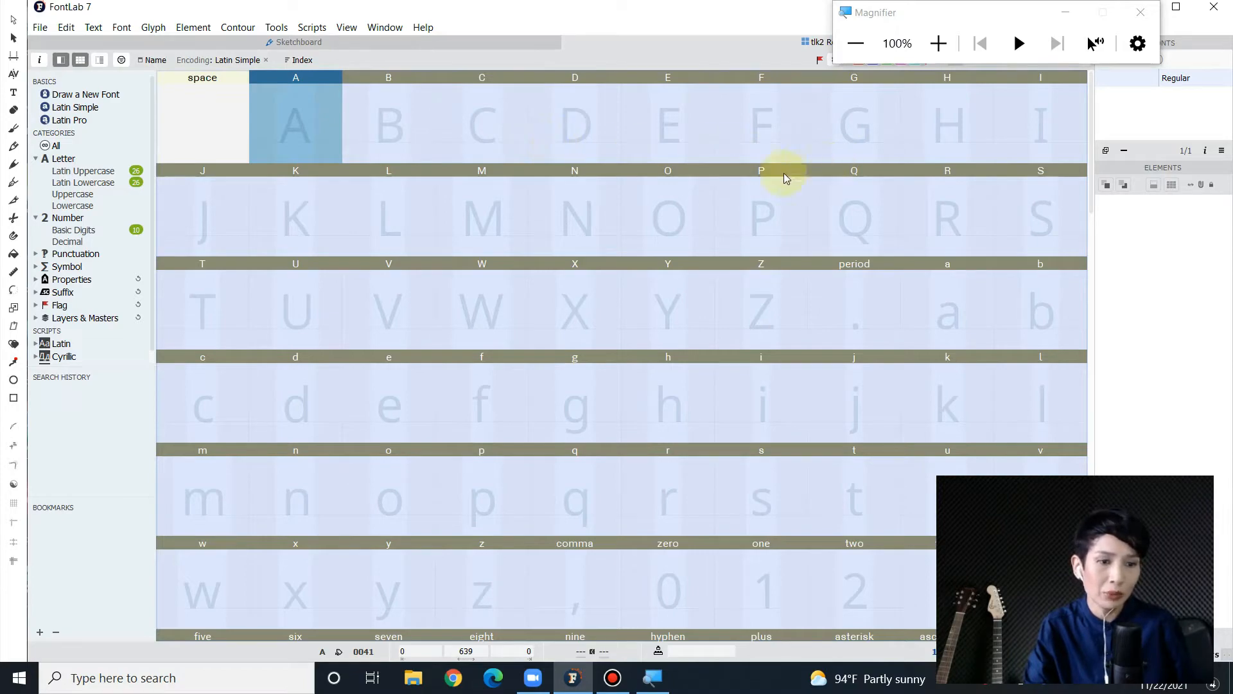
scroll(654, 384, down, 5)
scroll(650, 376, up, 5)
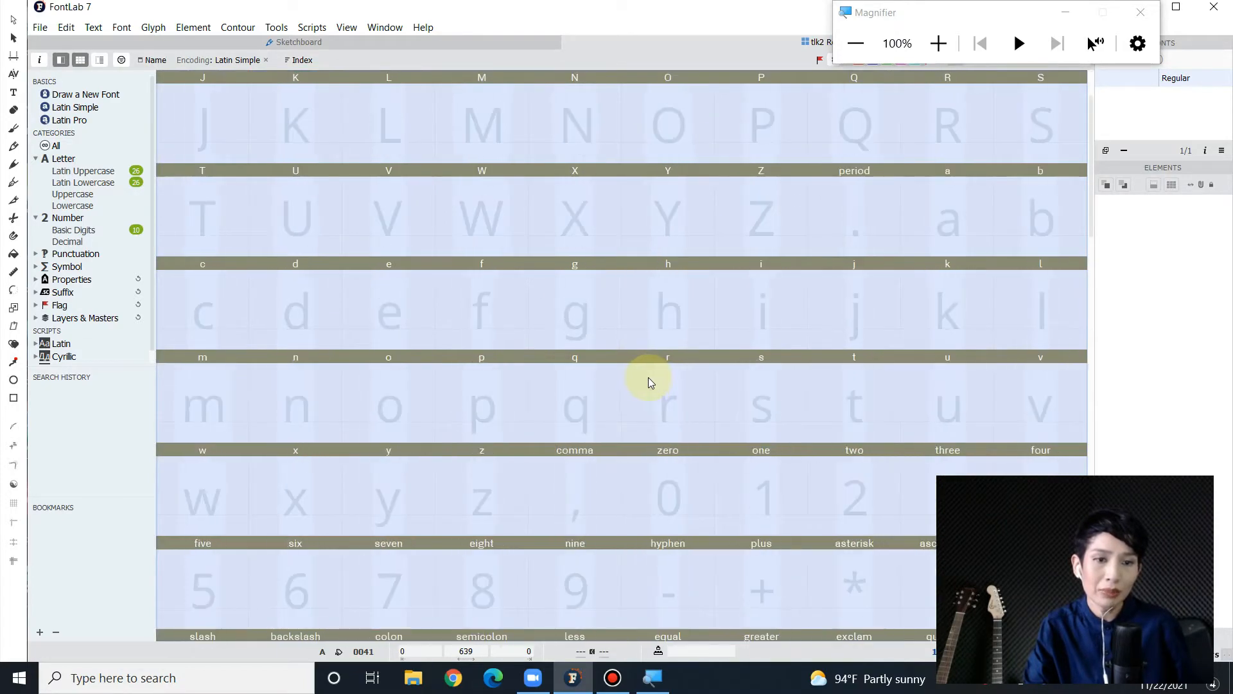
scroll(345, 192, down, 3)
scroll(339, 174, down, 2)
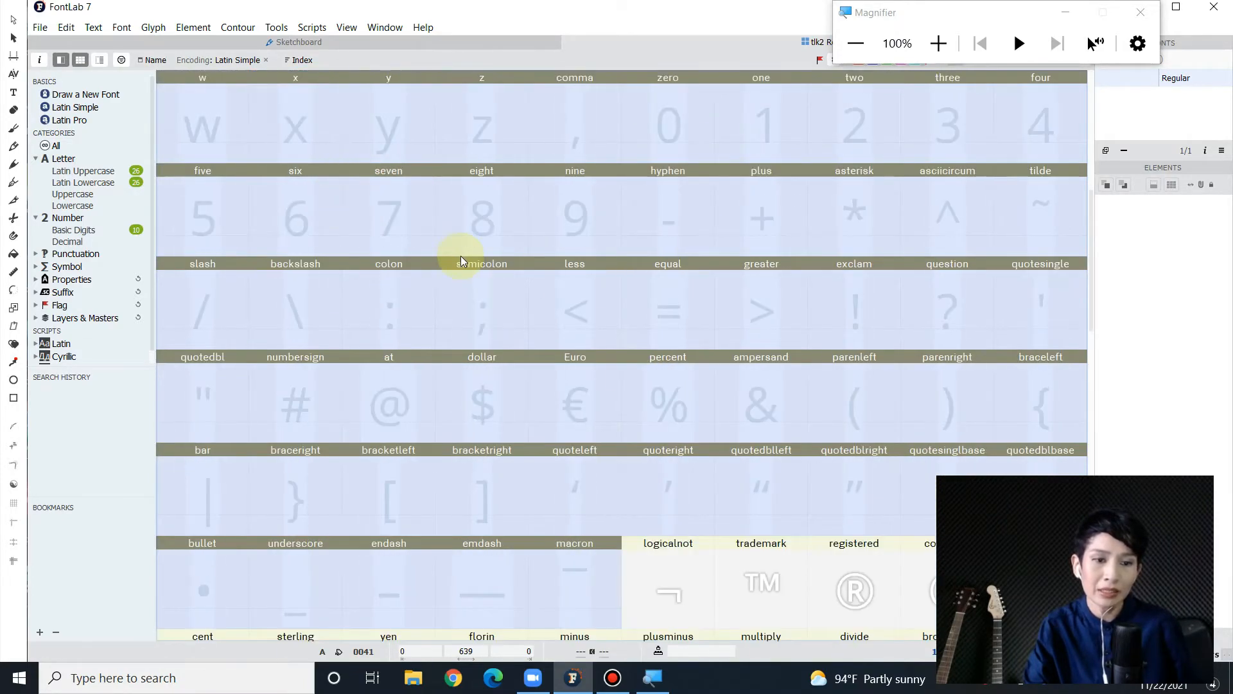
scroll(461, 256, up, 4)
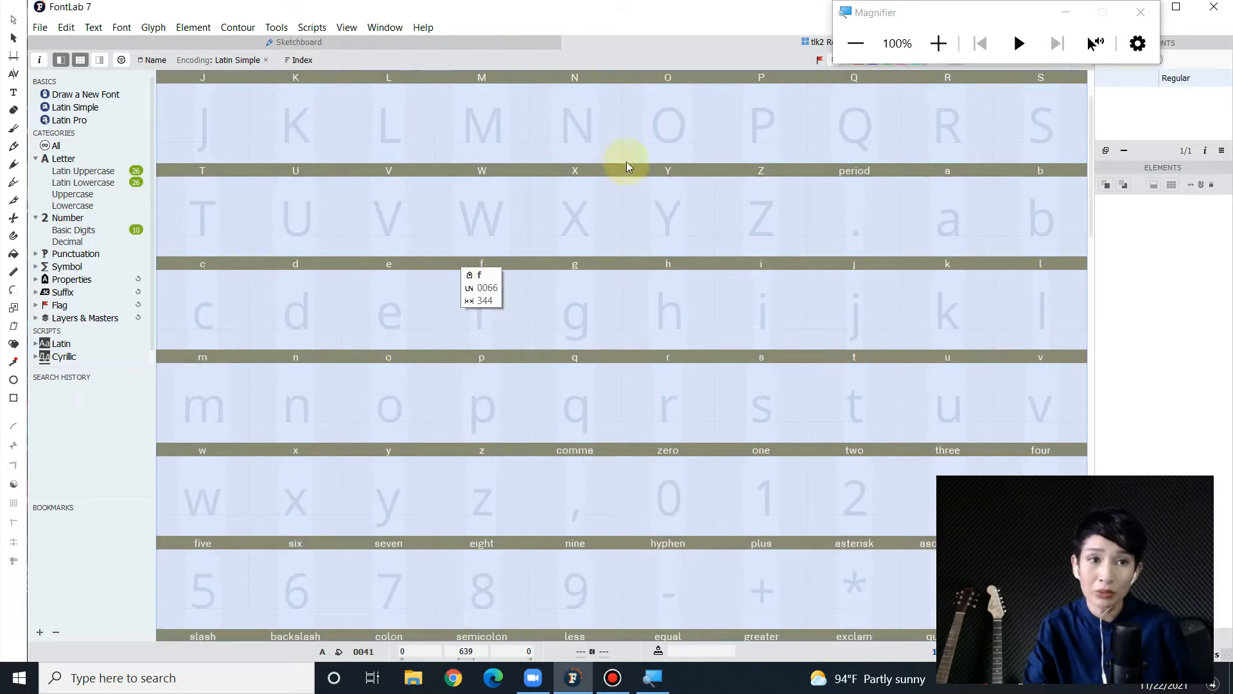
Save the font to the Desktop as tlk2-Regular in FontLab Compact (*.vfc) format
click(39, 27)
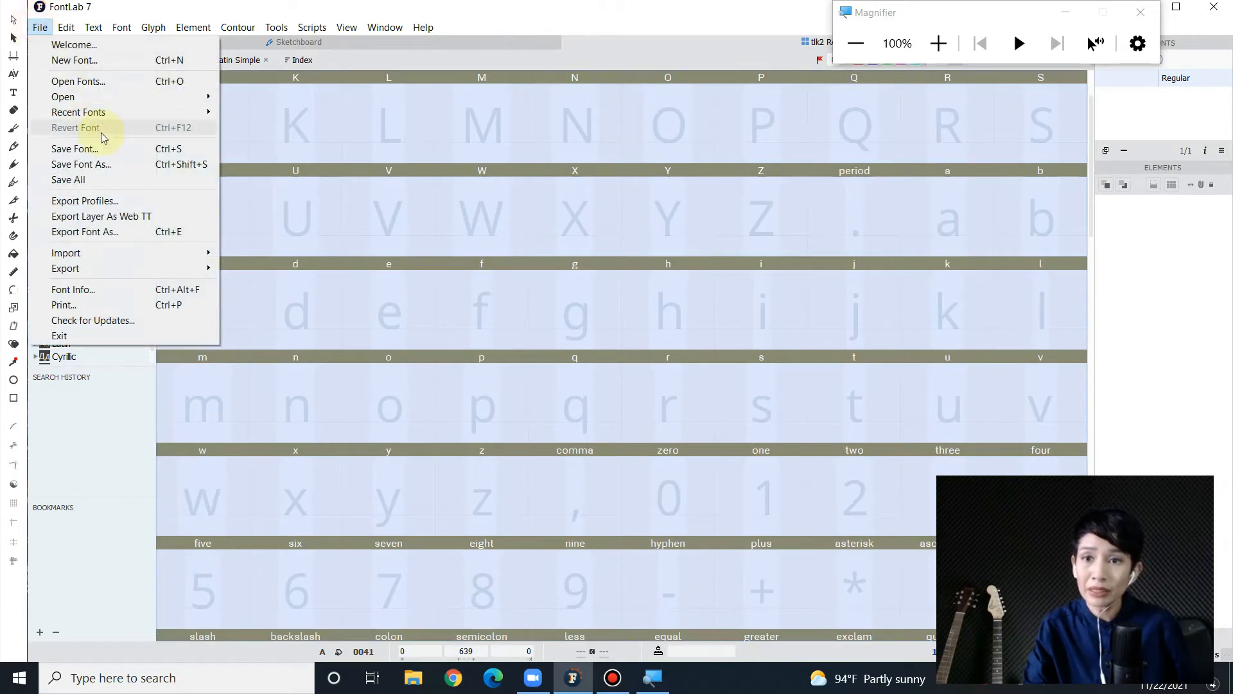
click(101, 166)
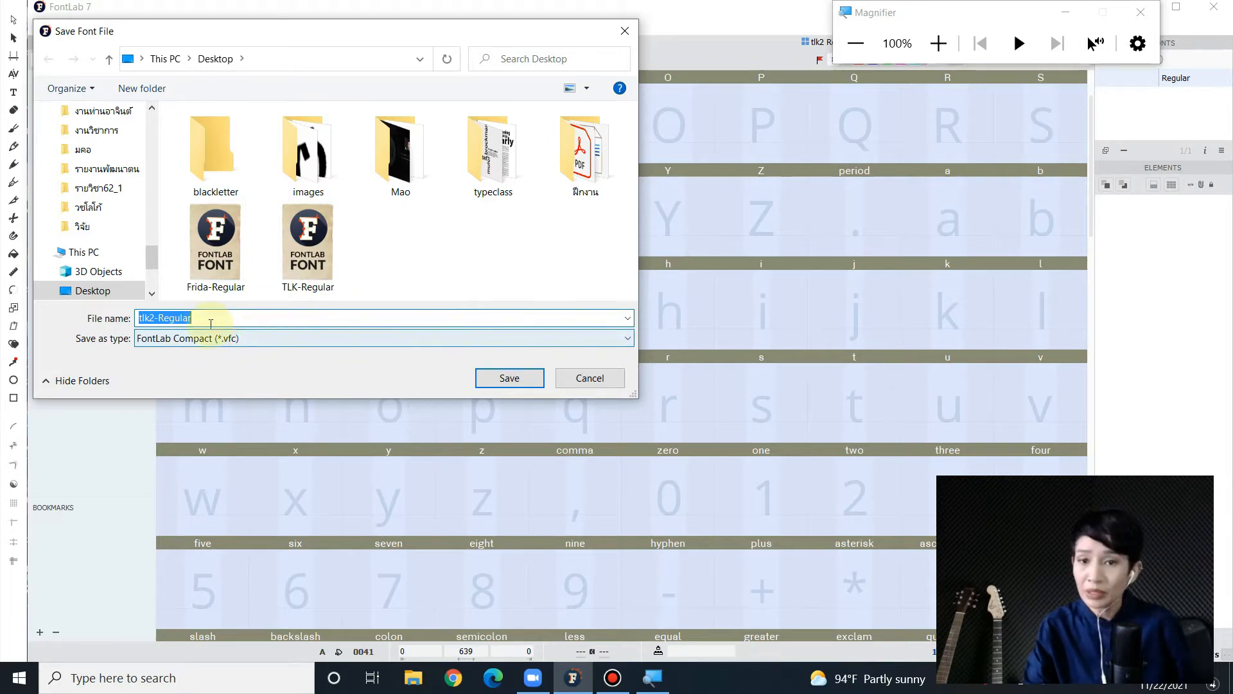
click(510, 378)
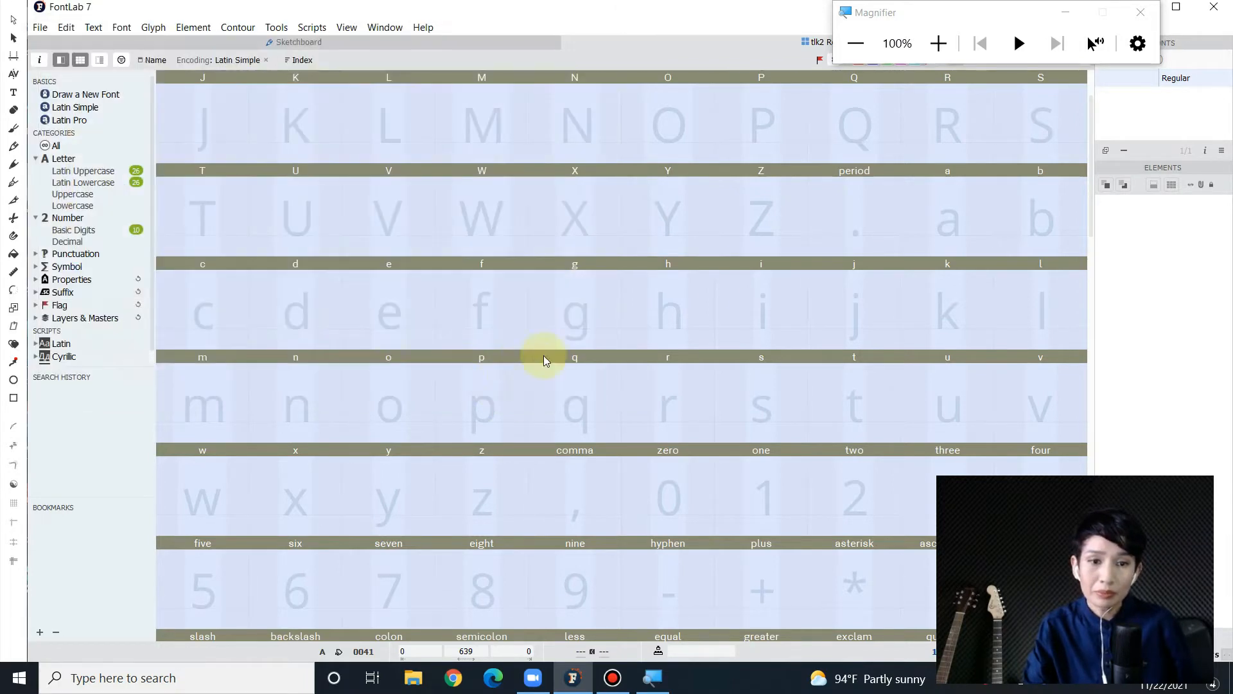
Move the Magnifier window aside, close the tlk2 Regular font and return to the Sketchboard with the drawn letters
scroll(642, 289, up, 2)
drag(963, 17, 1230, 168)
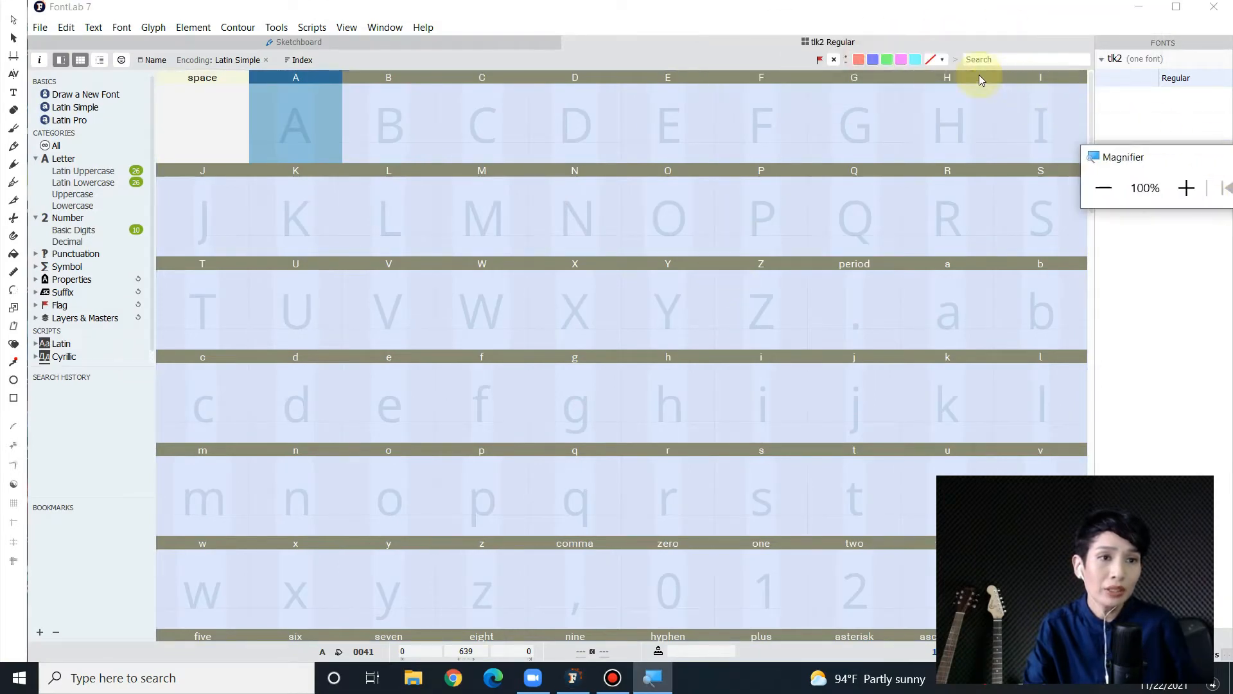
click(771, 46)
click(564, 42)
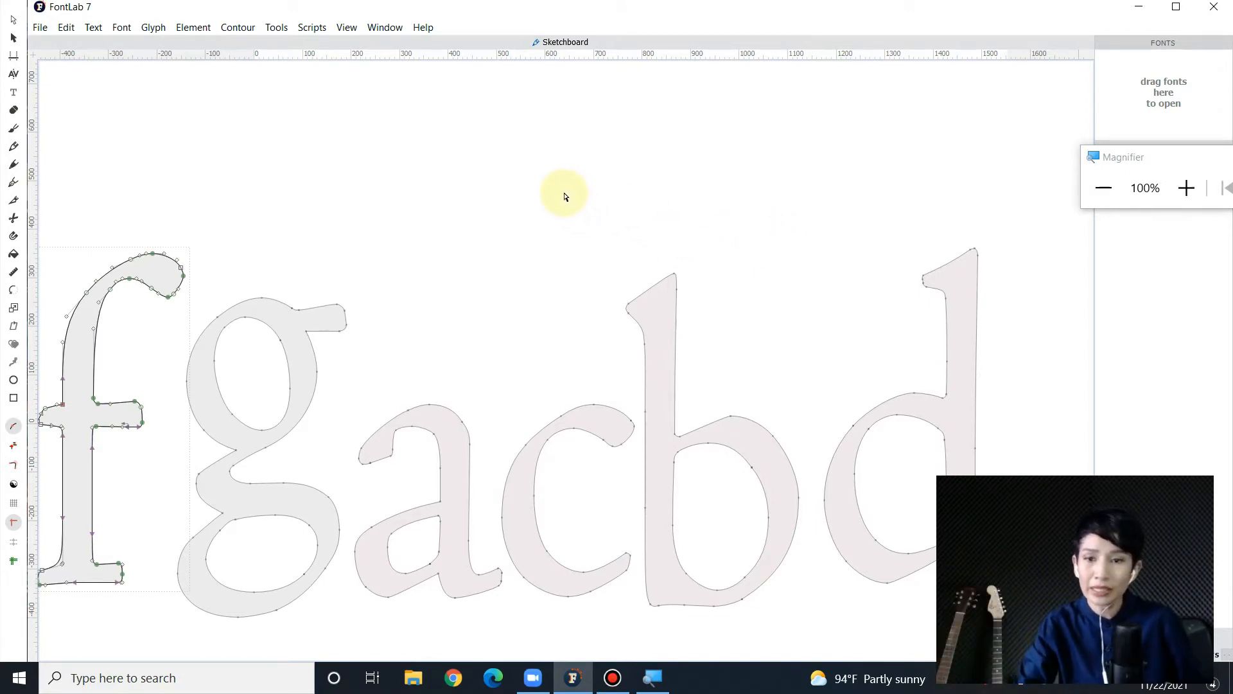
Open the saved tlk2-Regular font file from the Desktop
click(39, 28)
mouse_move(94, 28)
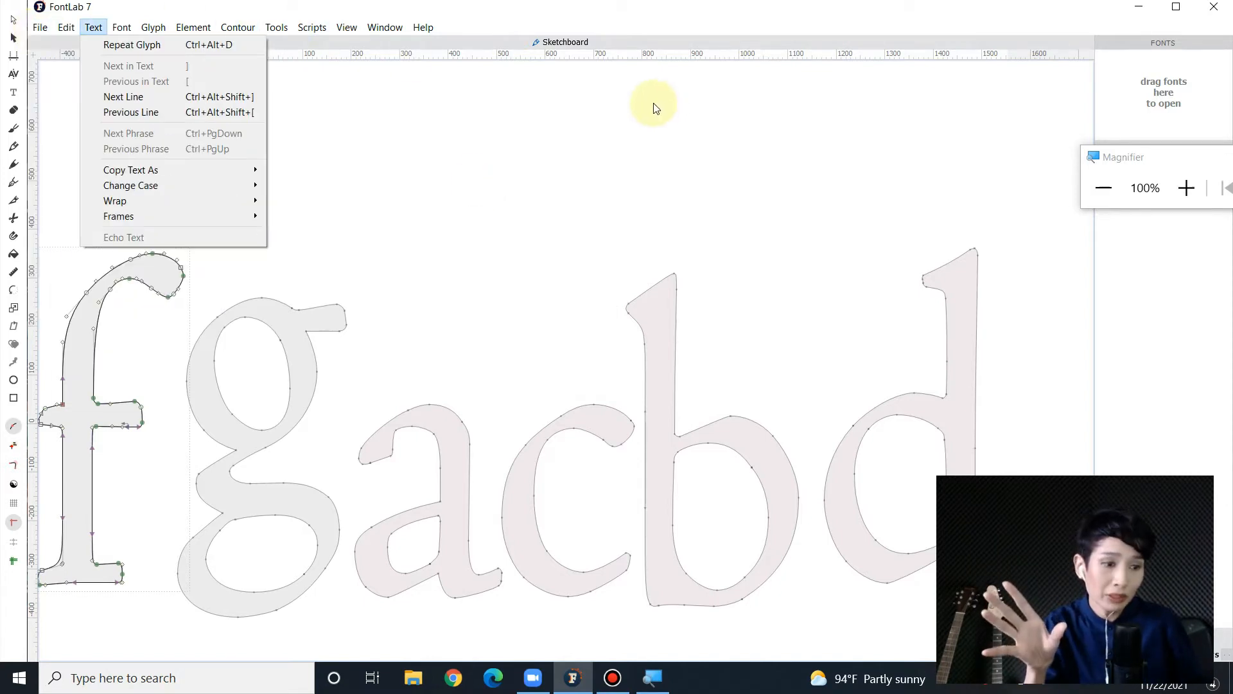
mouse_move(385, 27)
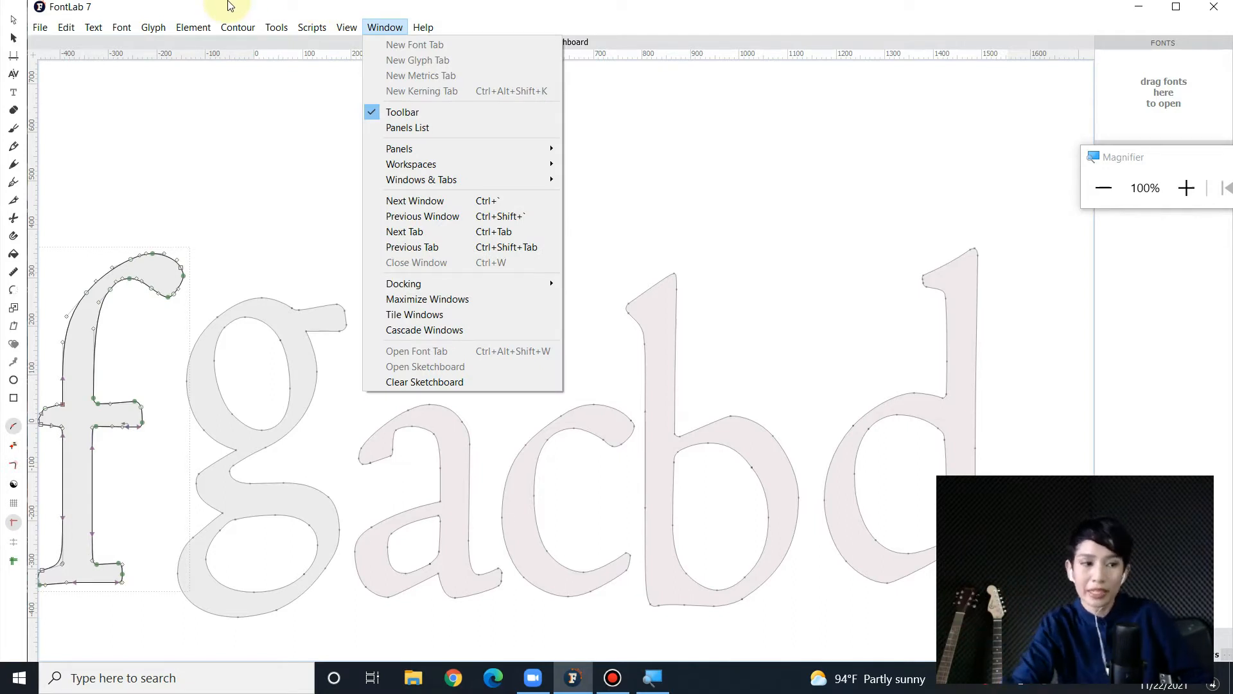
mouse_move(37, 29)
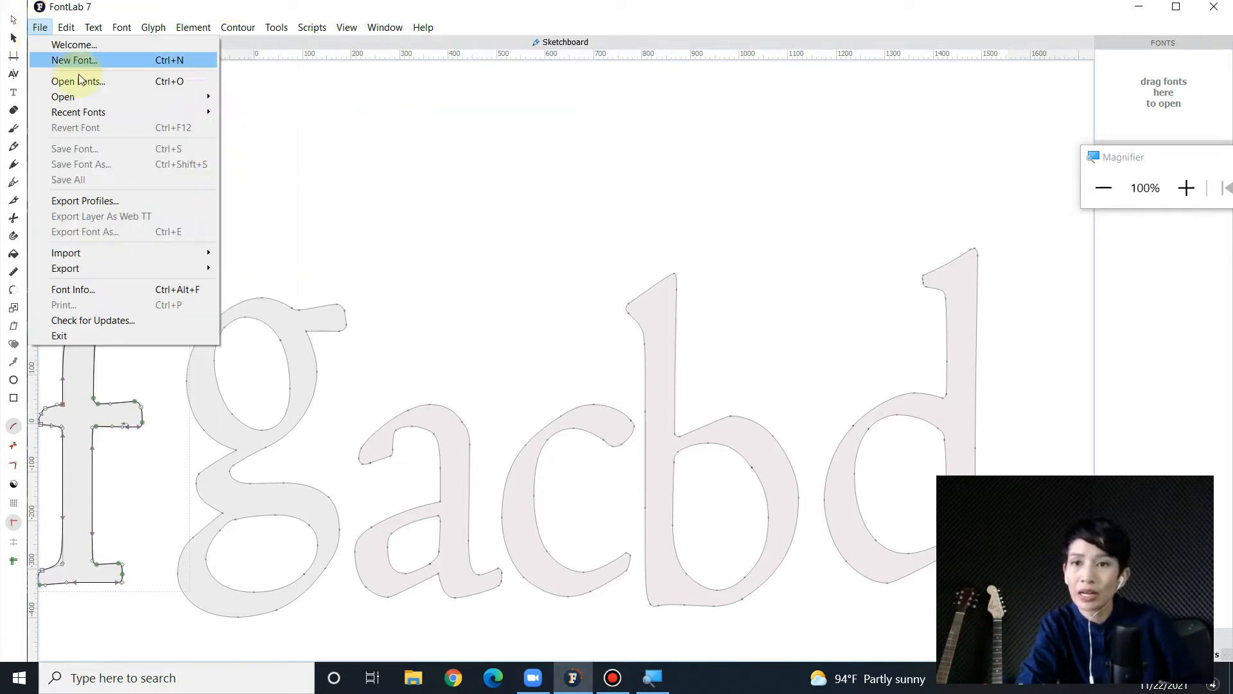
mouse_move(110, 96)
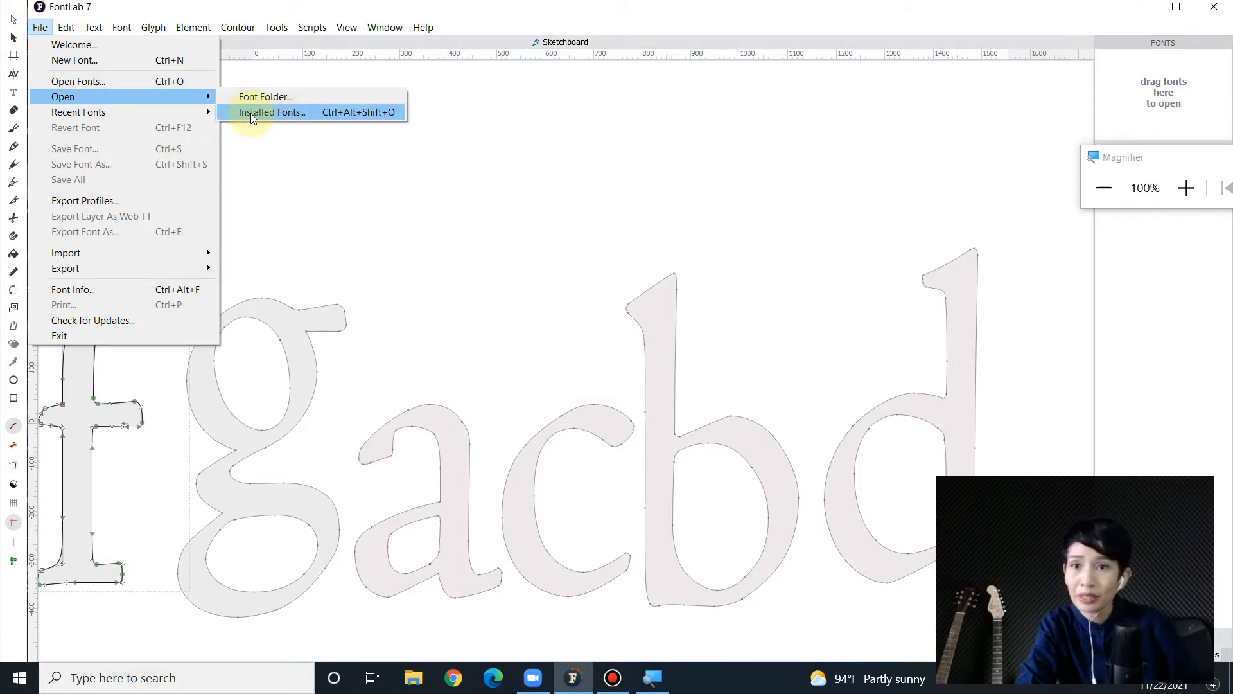
click(145, 86)
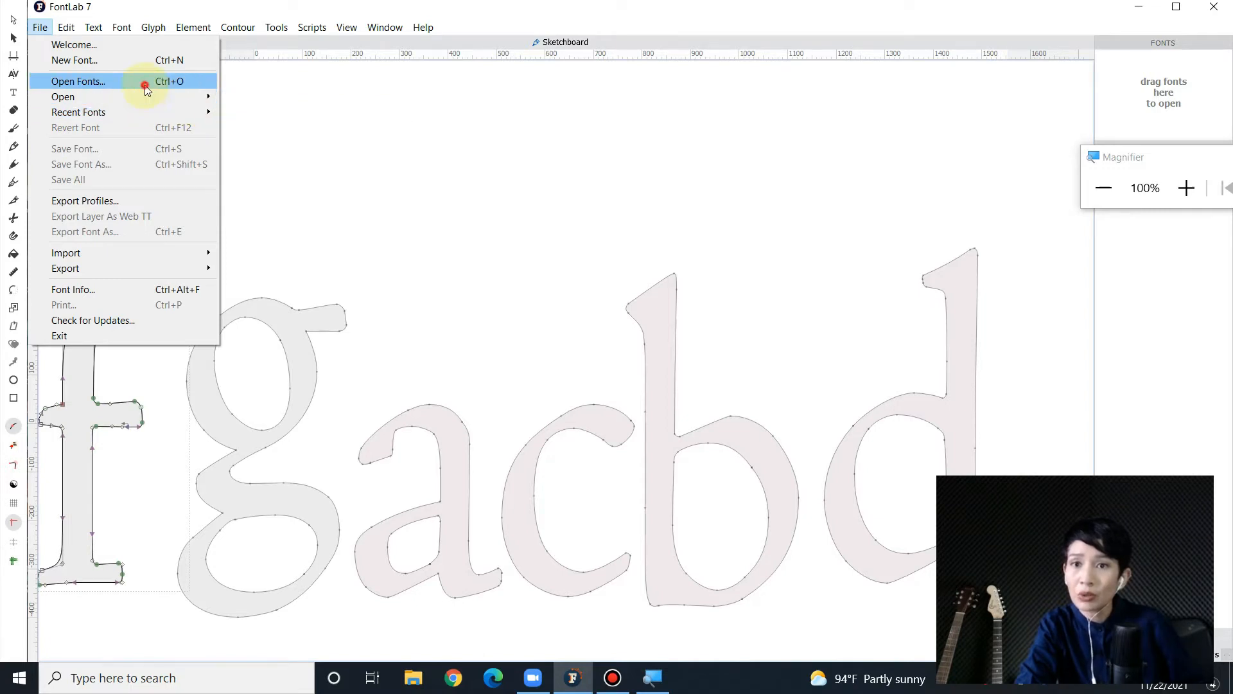
click(408, 250)
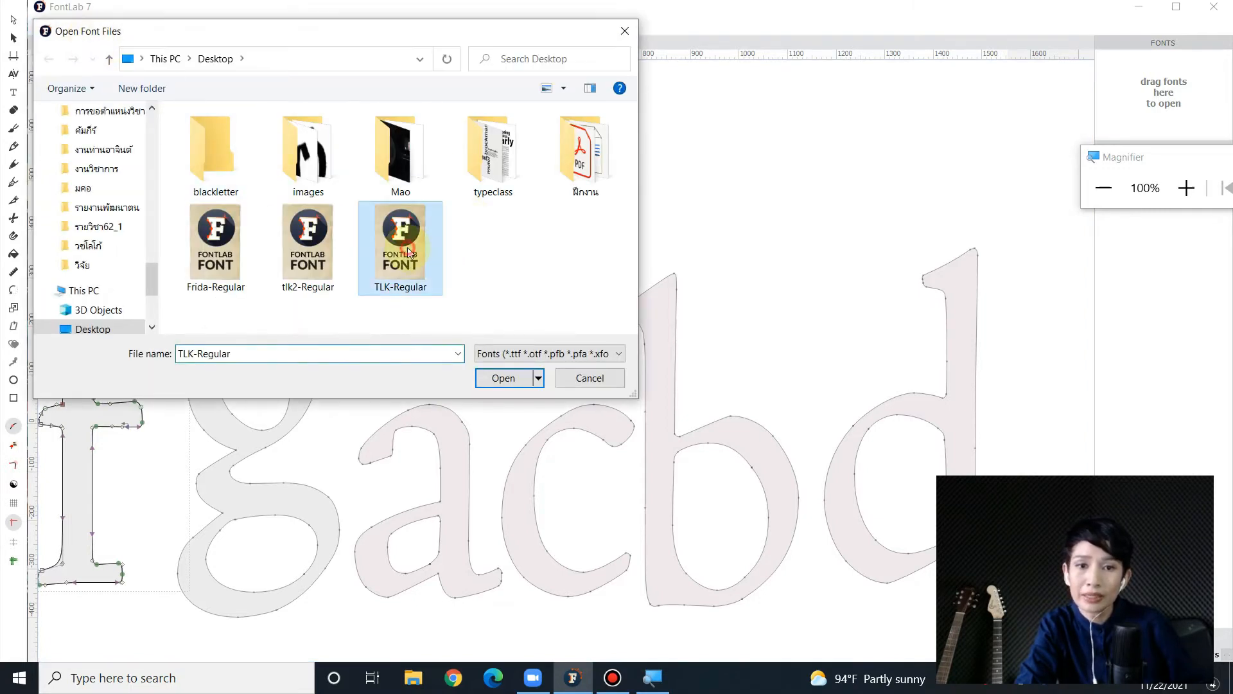
click(331, 252)
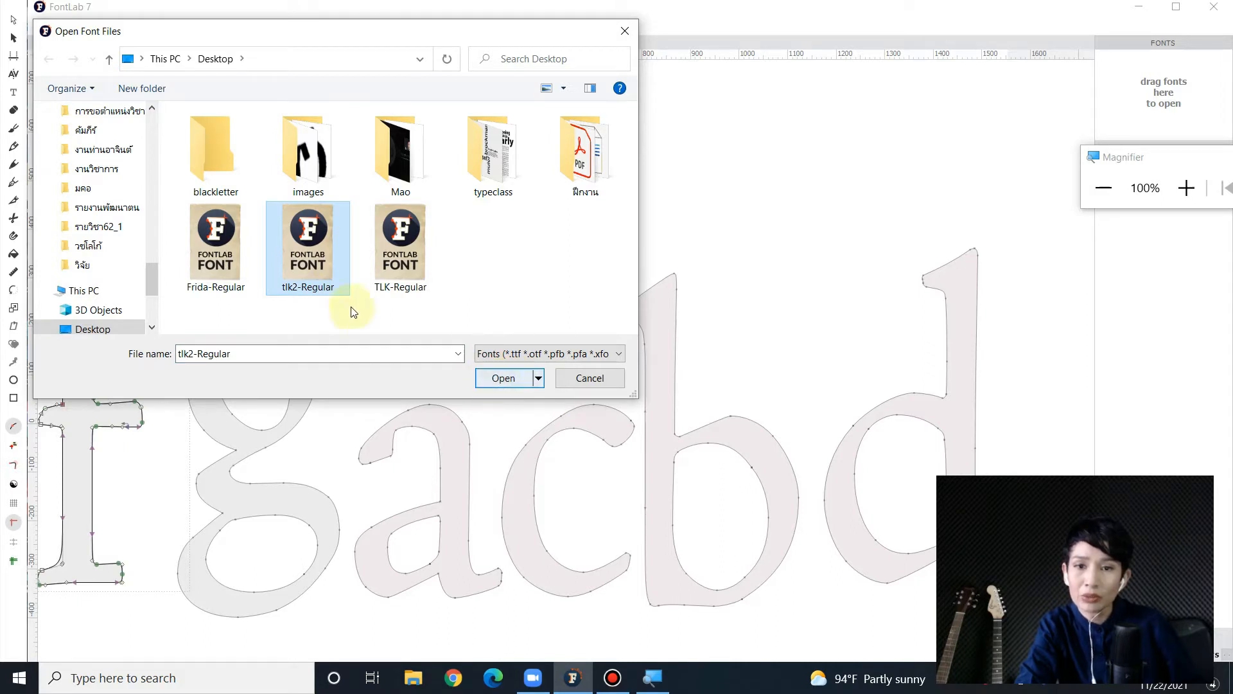
click(503, 378)
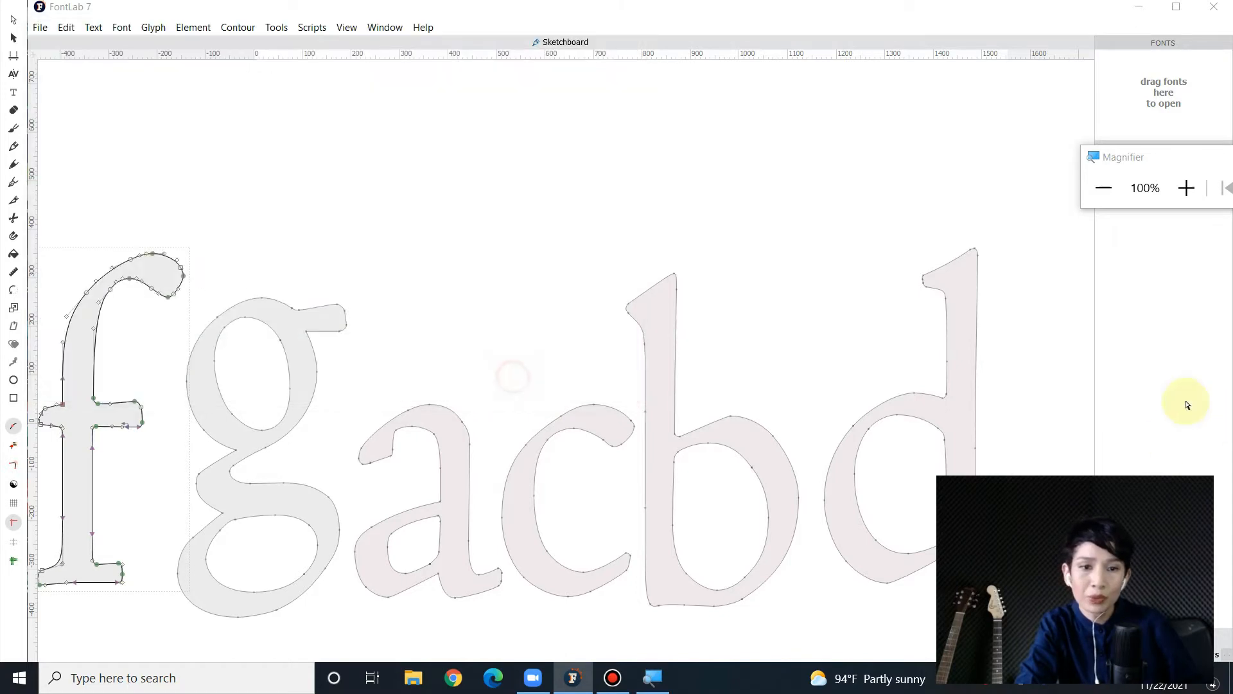
Look over the font's glyph cells and open the empty capital A glyph for viewing
scroll(458, 369, down, 5)
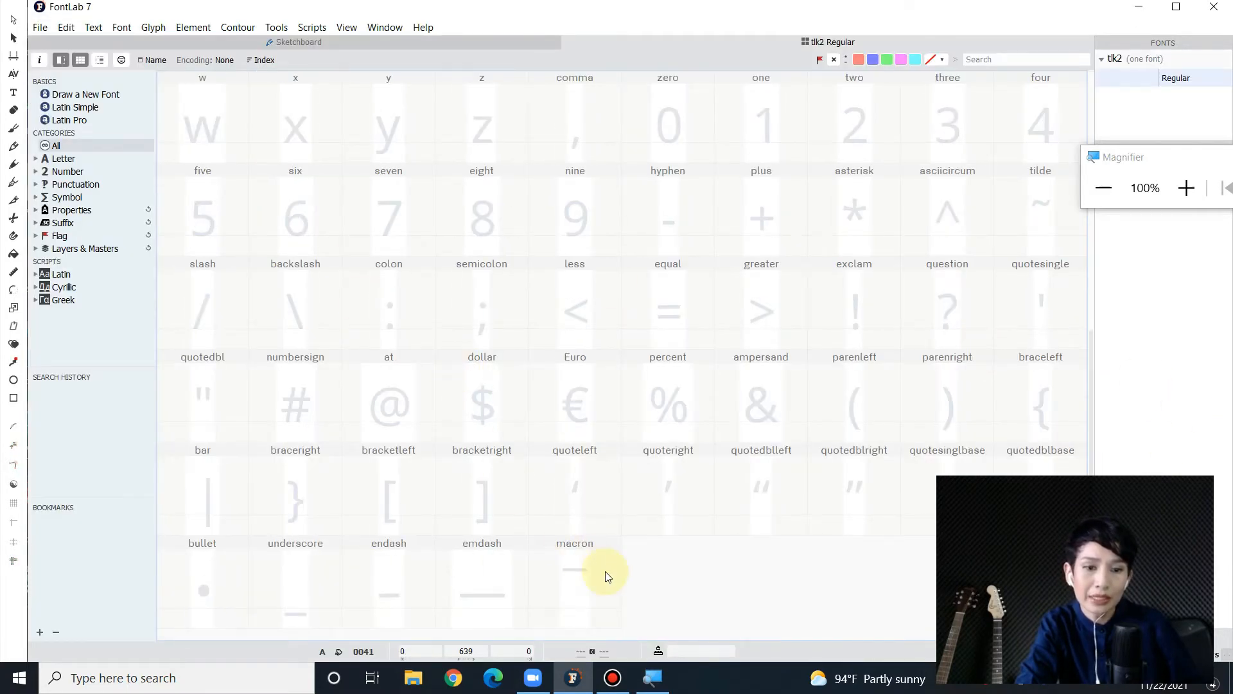
scroll(601, 571, up, 5)
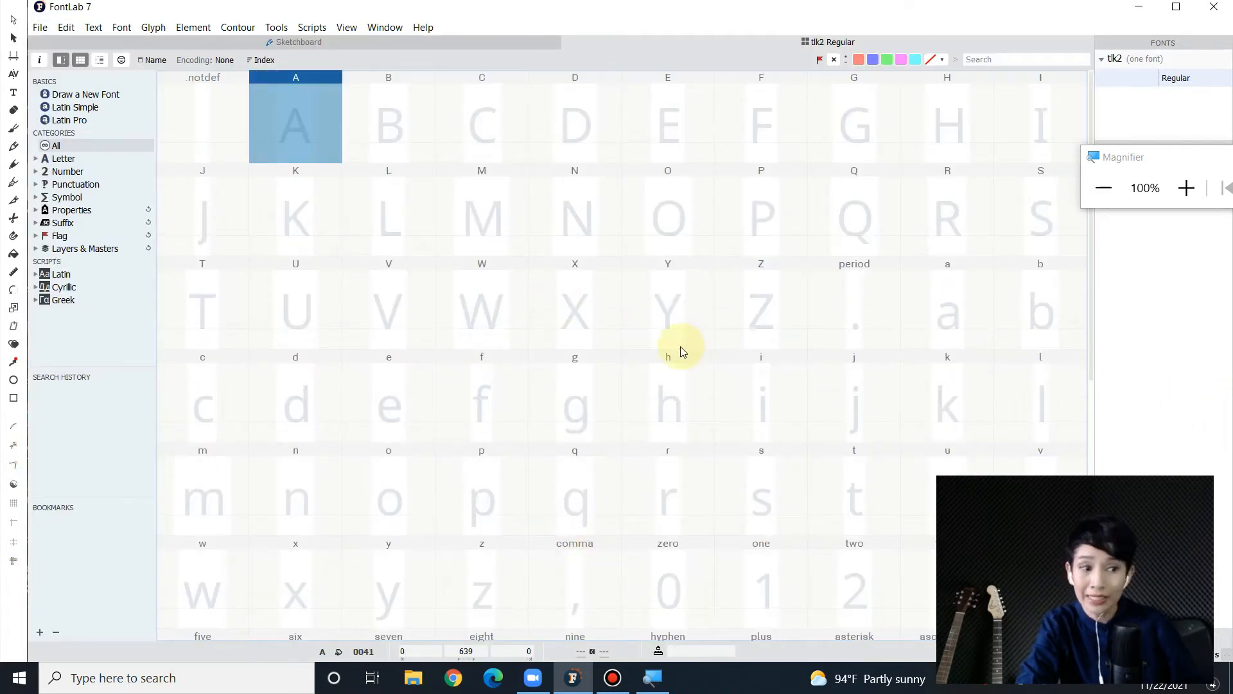
scroll(655, 366, down, 5)
scroll(655, 368, up, 5)
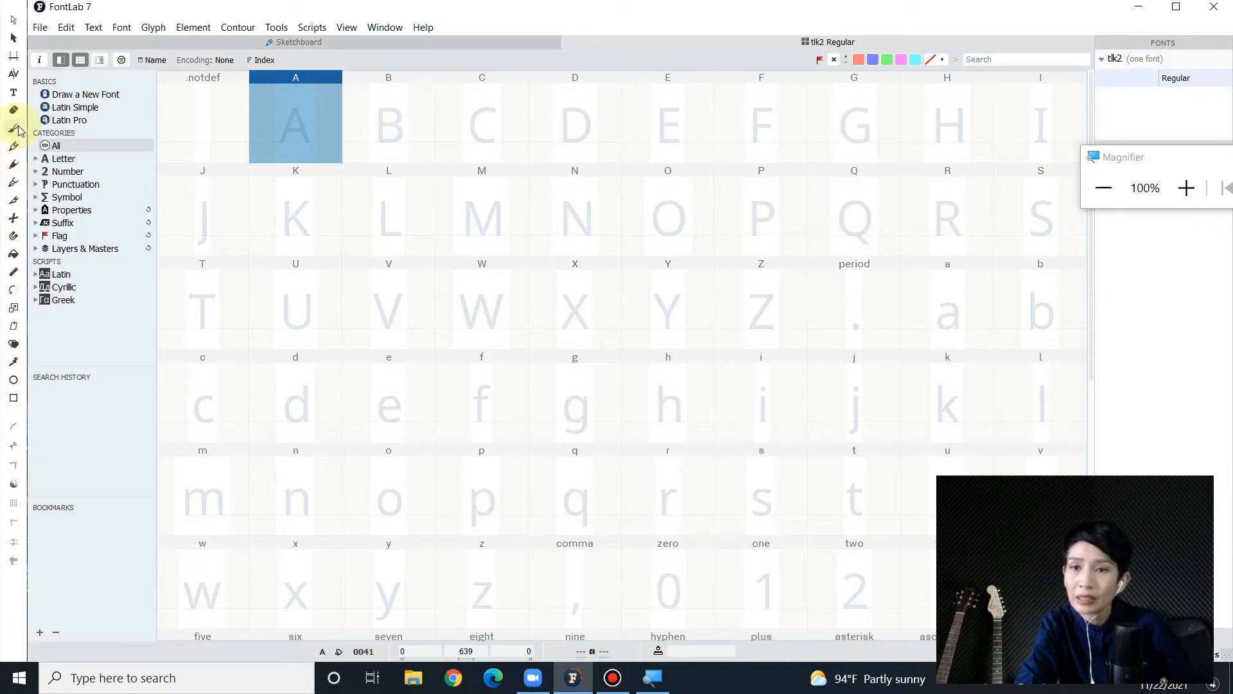
double_click(299, 131)
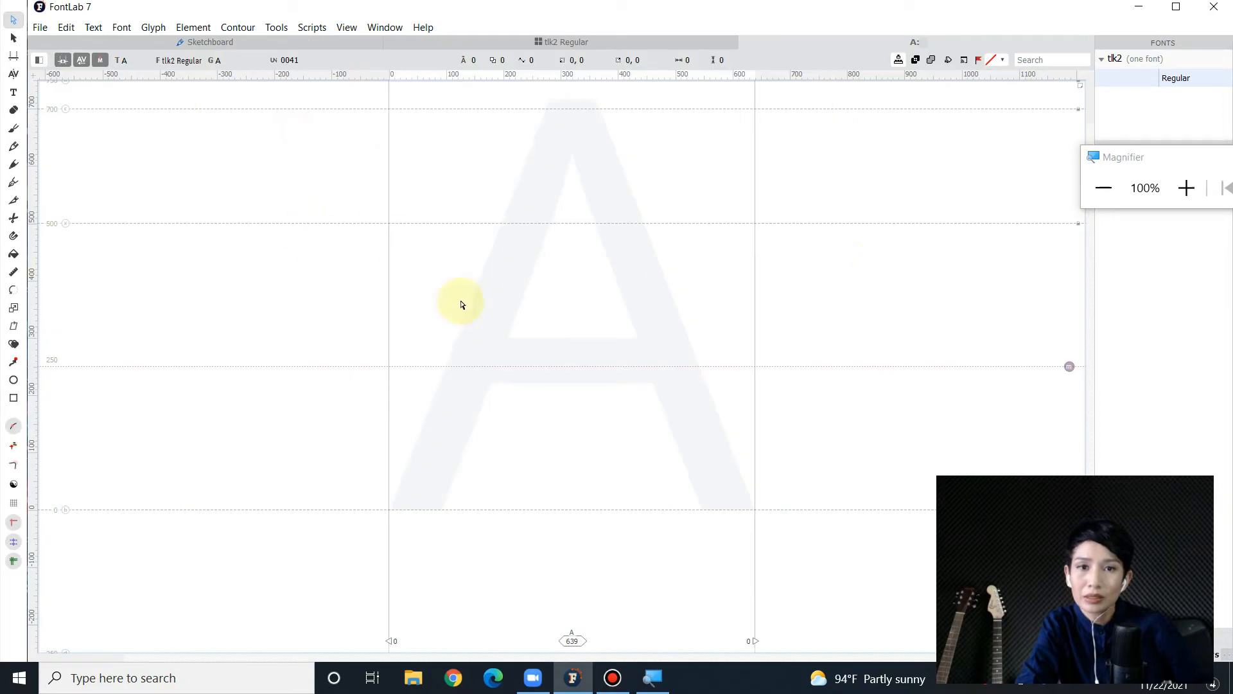
scroll(555, 202, up, 2)
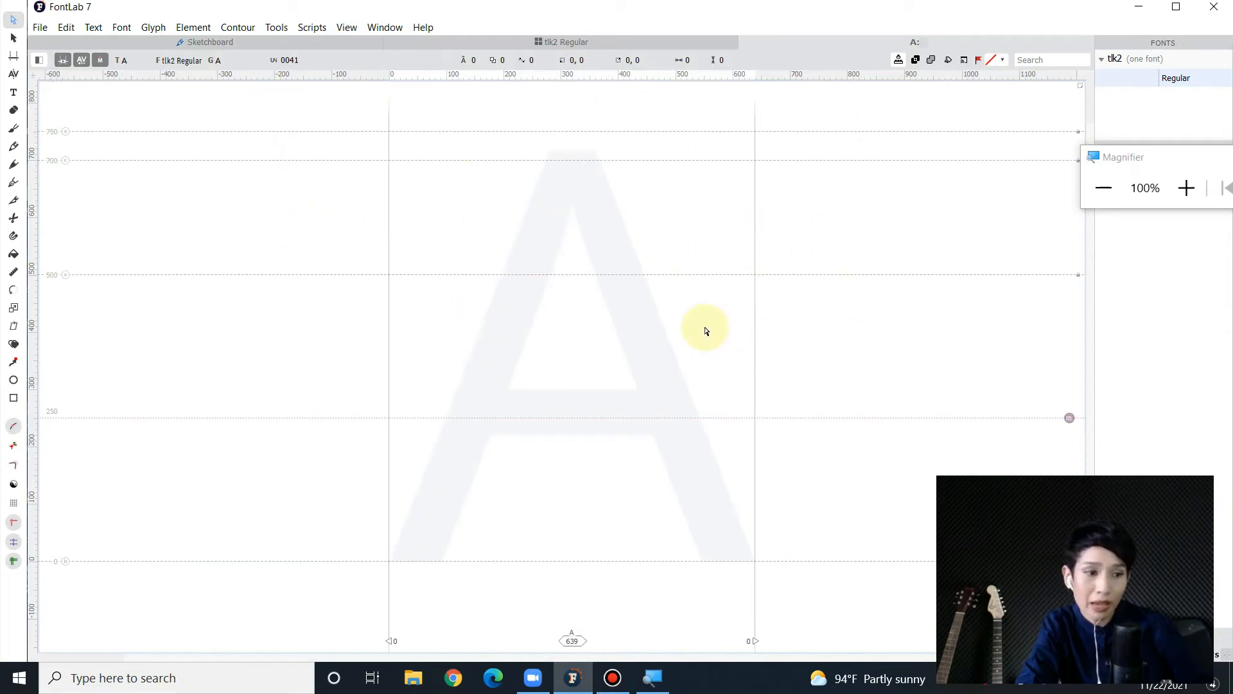
click(744, 42)
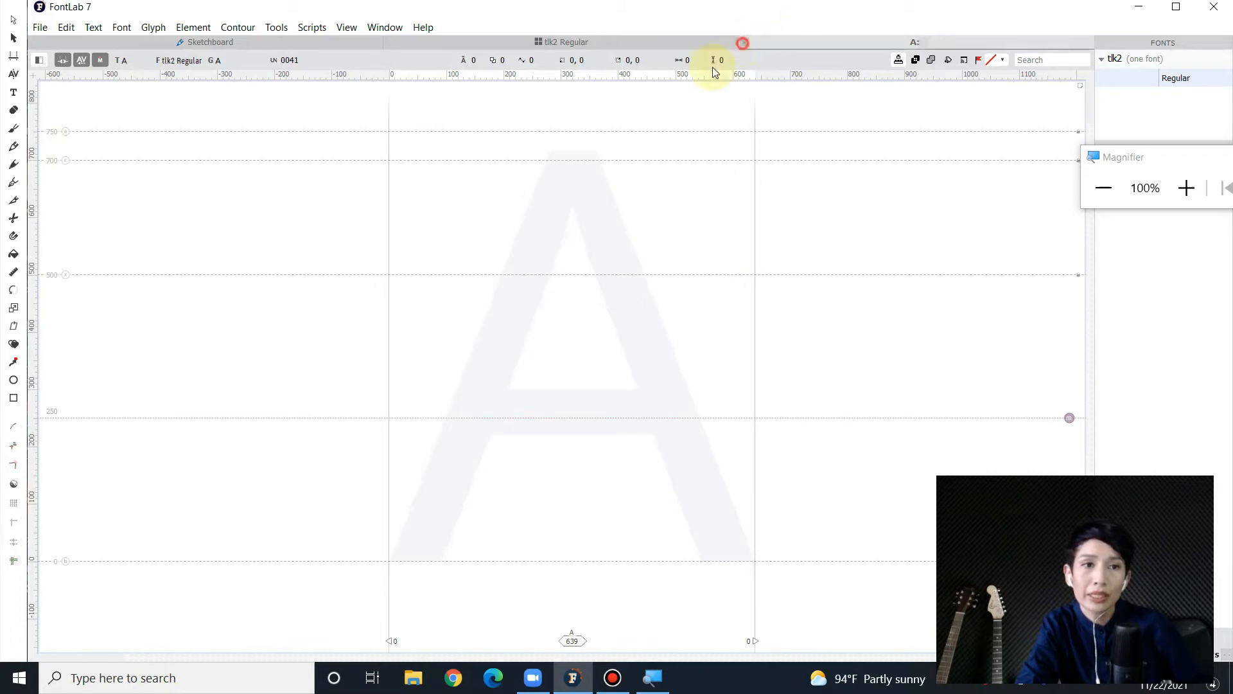
click(403, 127)
click(303, 116)
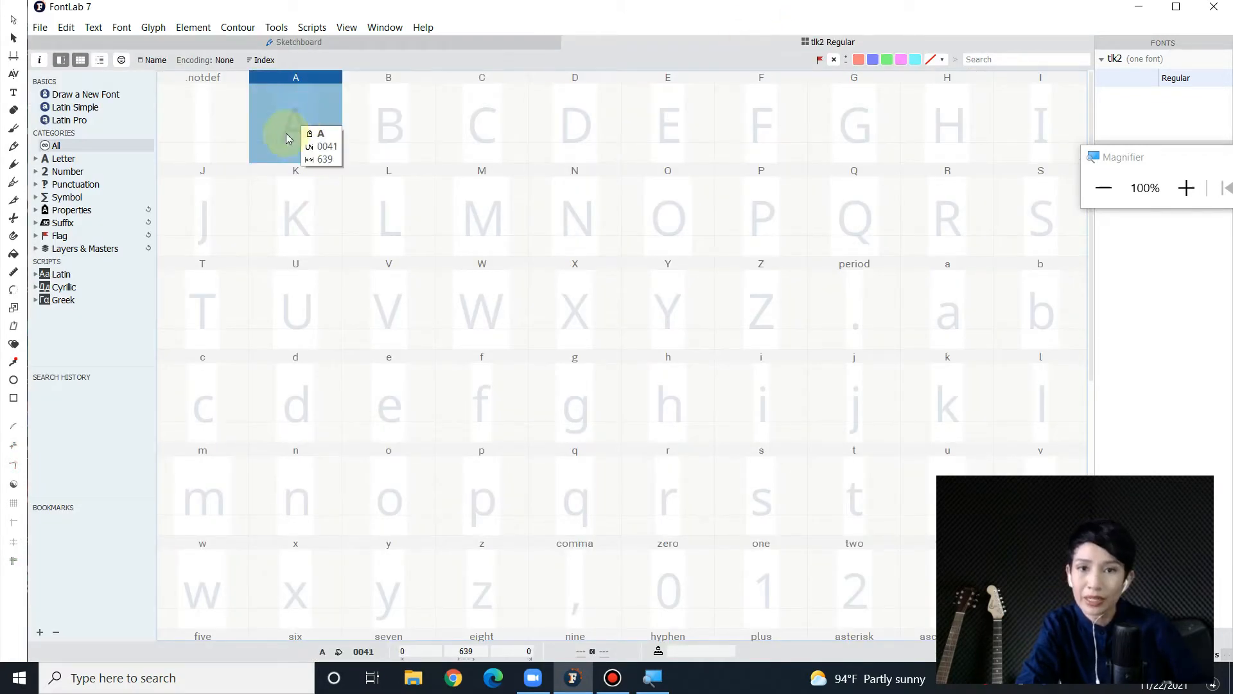
double_click(299, 115)
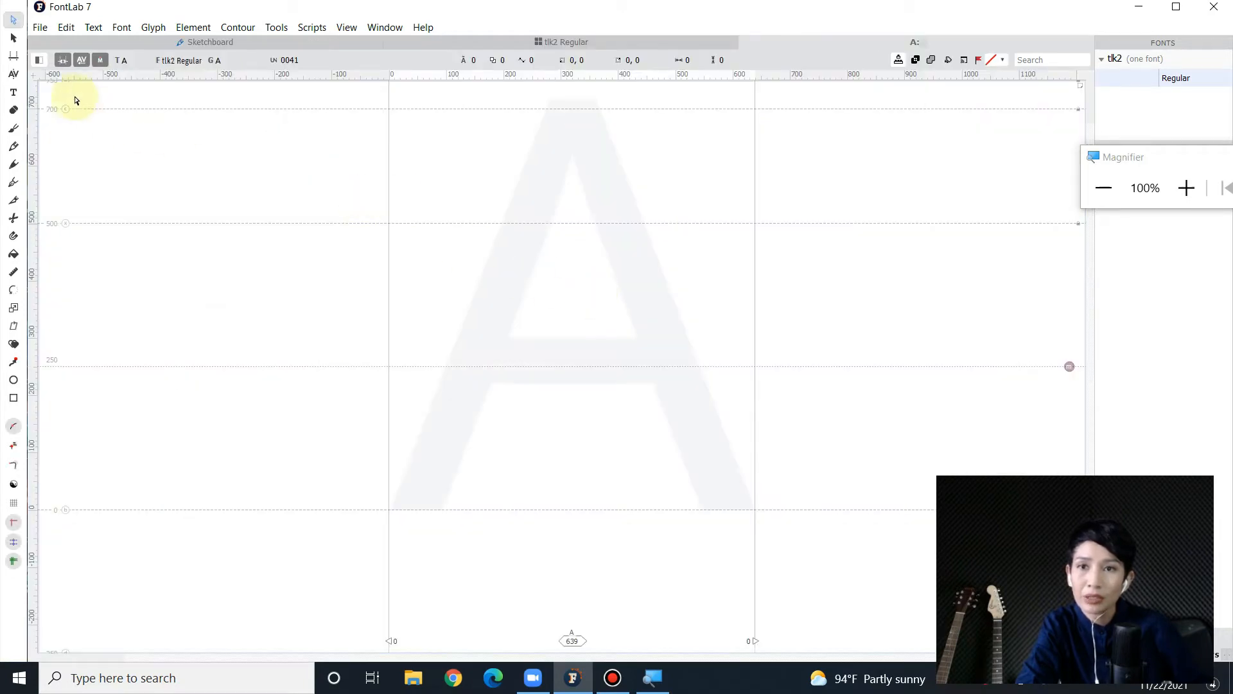
Browse the blackletter images available for artwork import in the Desktop images folder, leaving without importing any
click(39, 28)
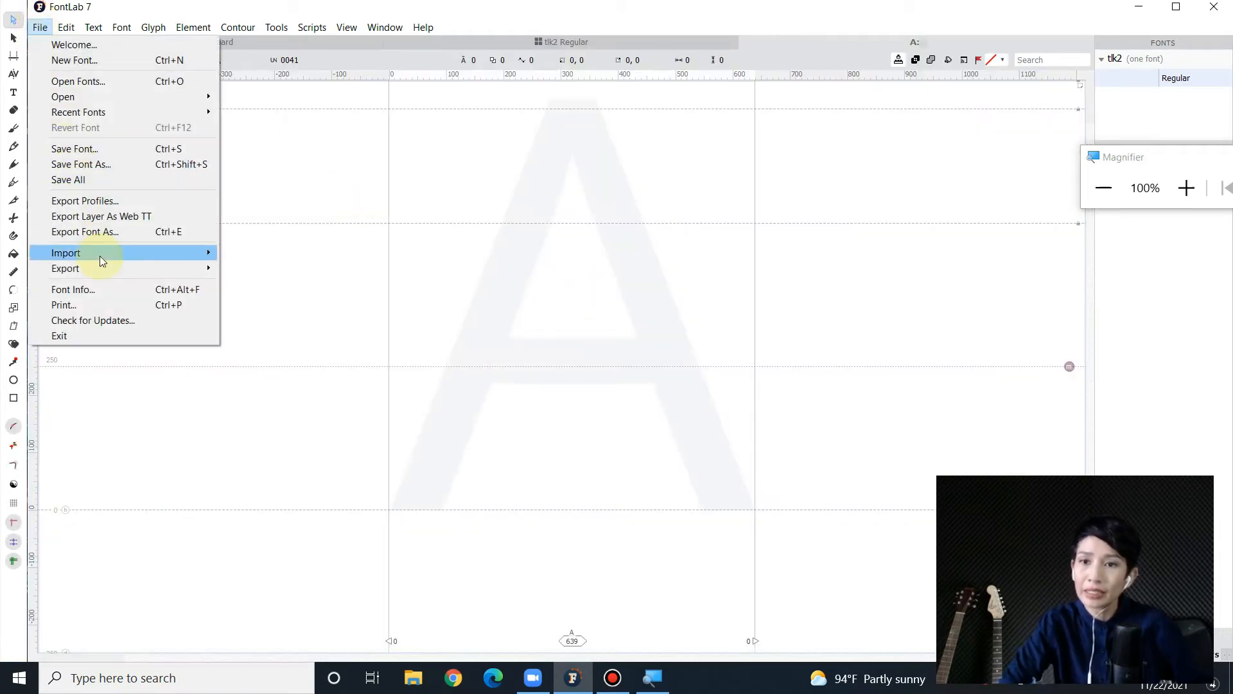
mouse_move(99, 256)
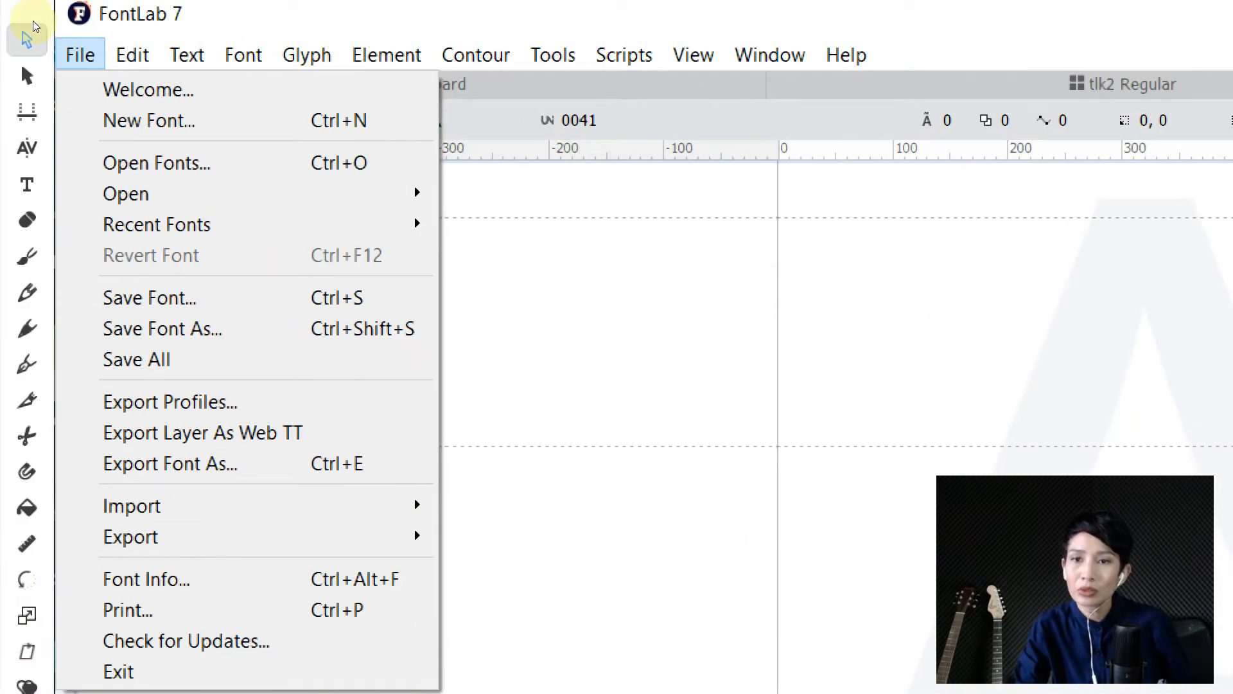
mouse_move(313, 505)
click(583, 505)
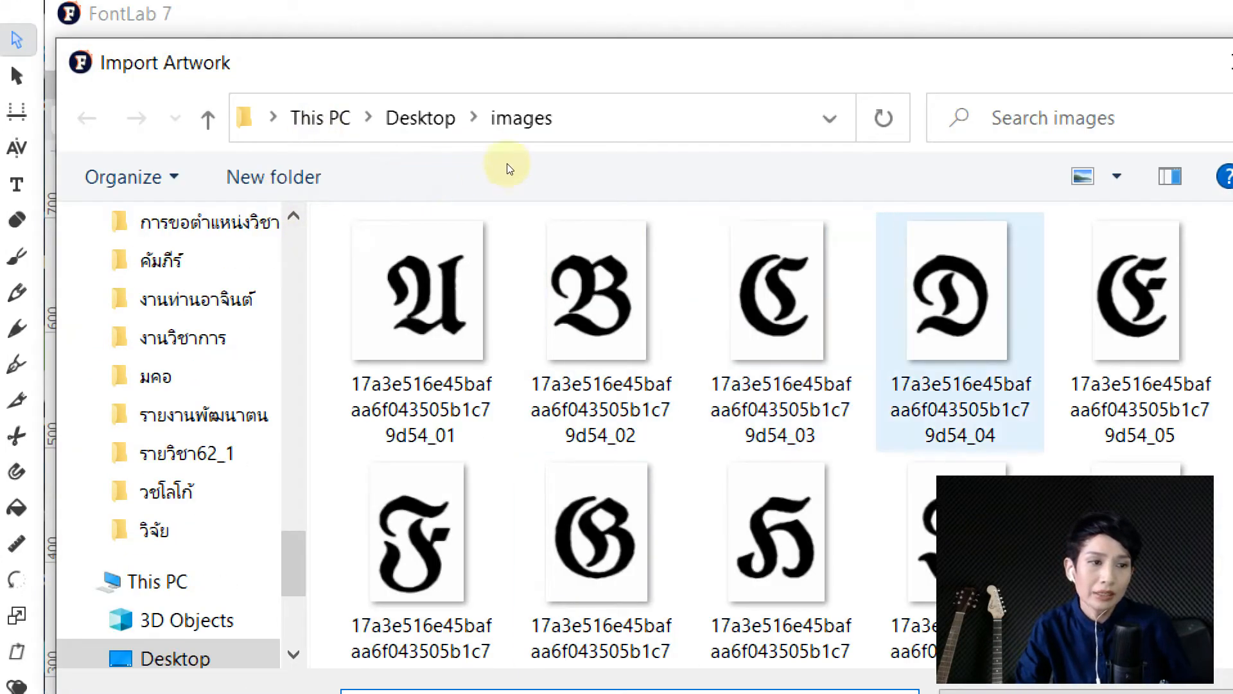
scroll(507, 168, down, 6)
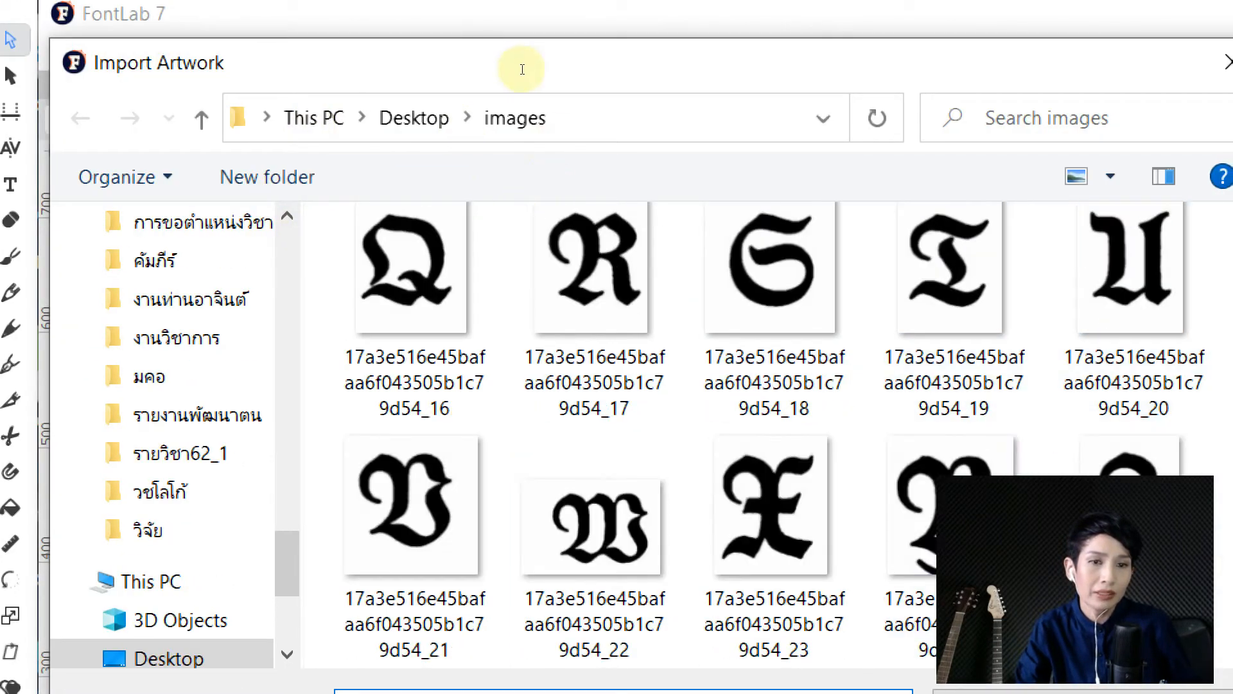
scroll(358, 205, up, 6)
scroll(359, 203, down, 15)
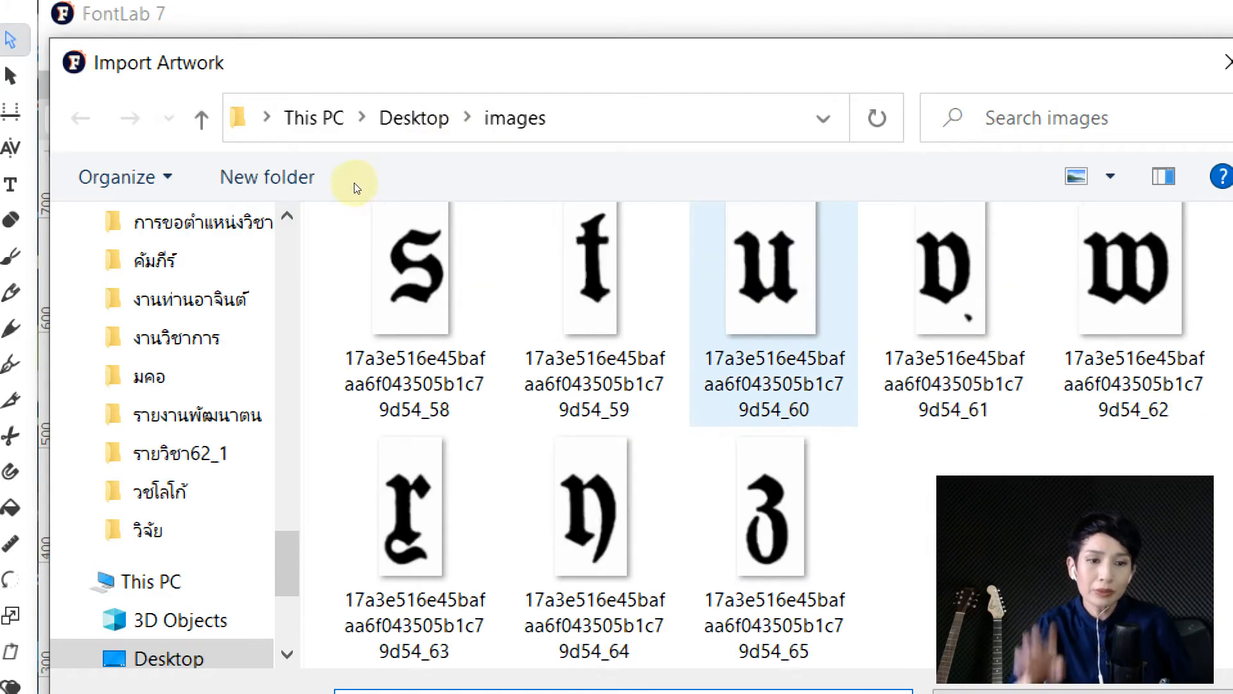
scroll(357, 188, up, 15)
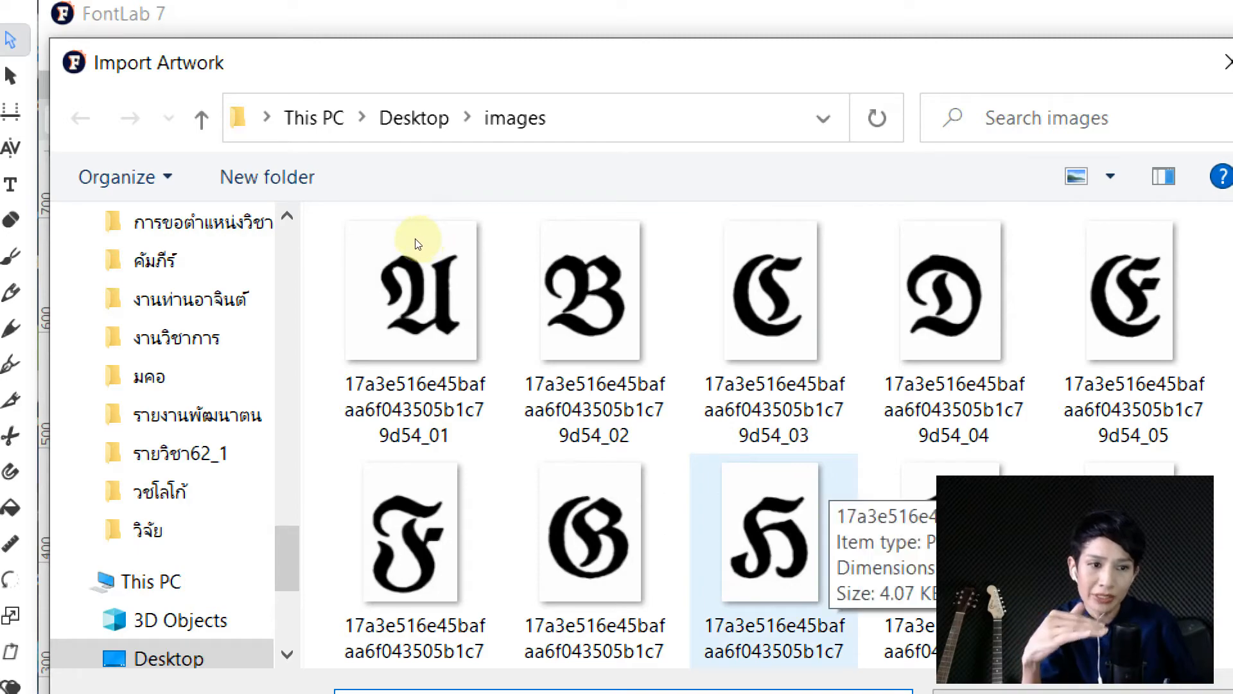
scroll(341, 215, down, 8)
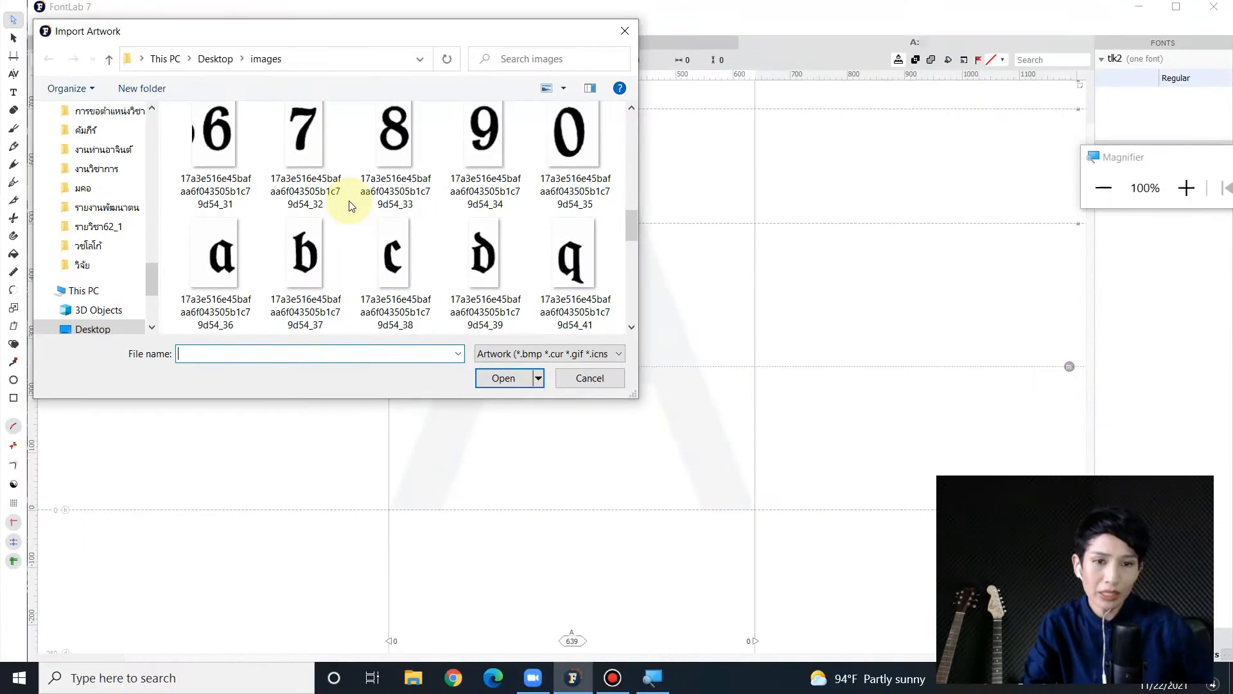
click(583, 382)
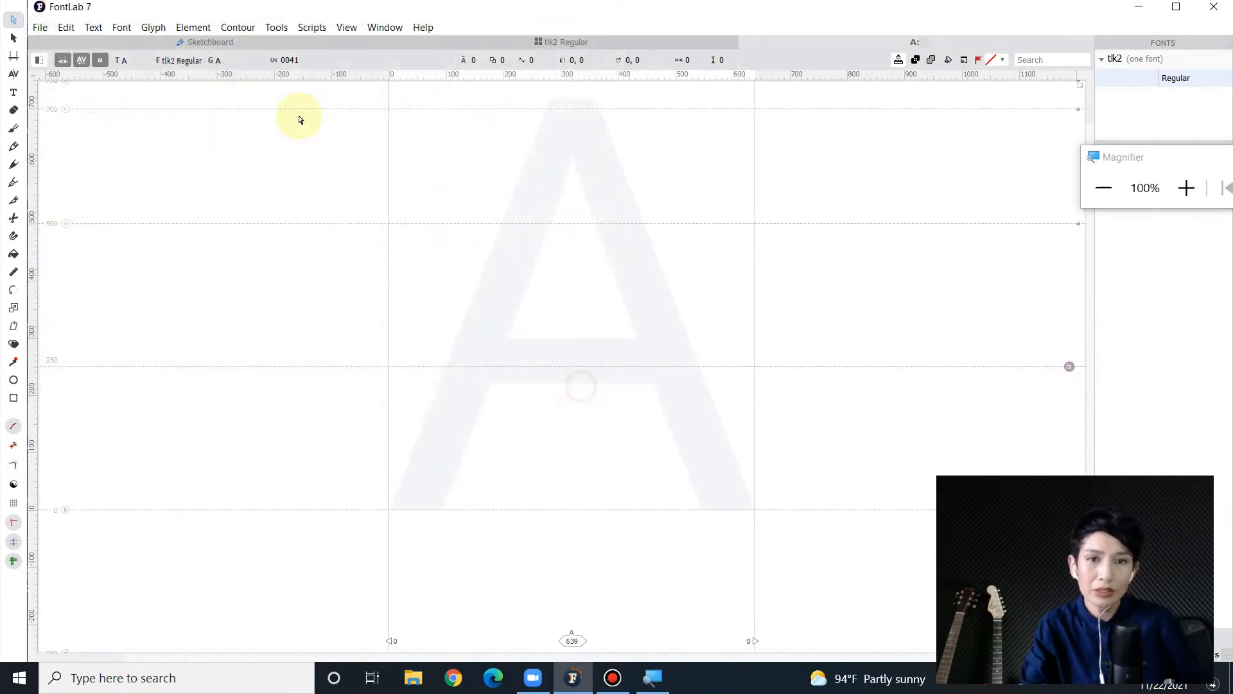
Open the empty capital B glyph and import the blackletter B image 17a3e516e45bafaa6f043505b1c79d54_02 into it as artwork
click(743, 41)
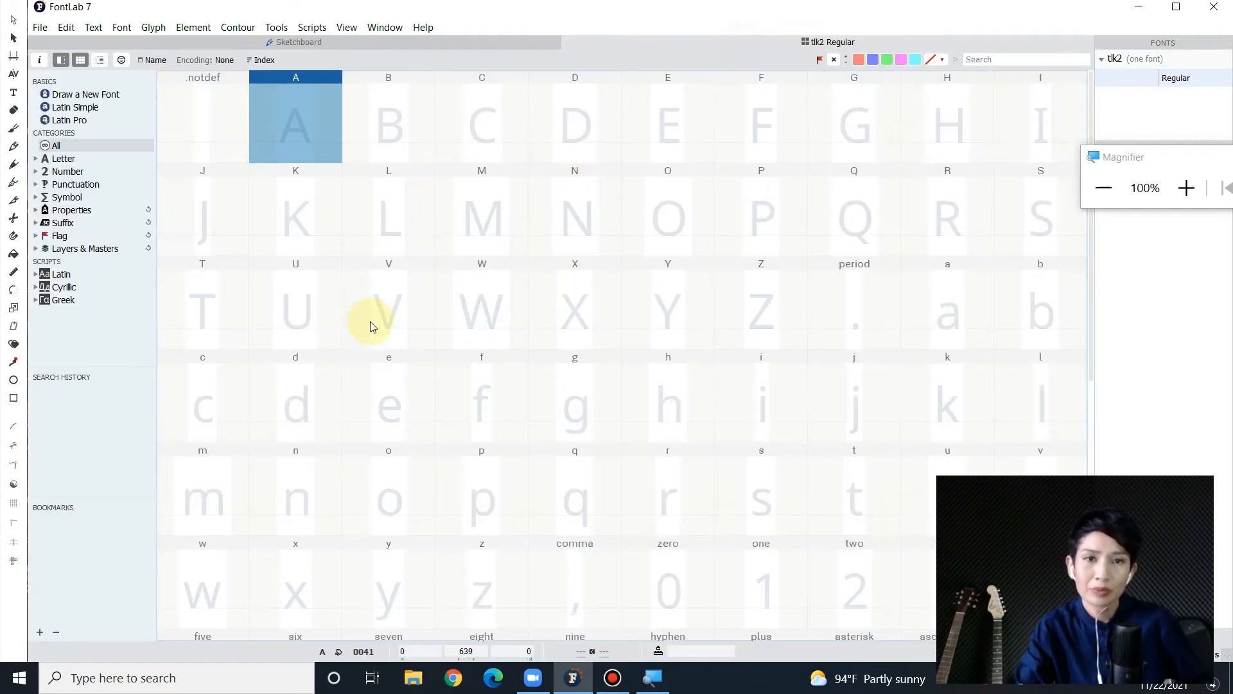
double_click(387, 150)
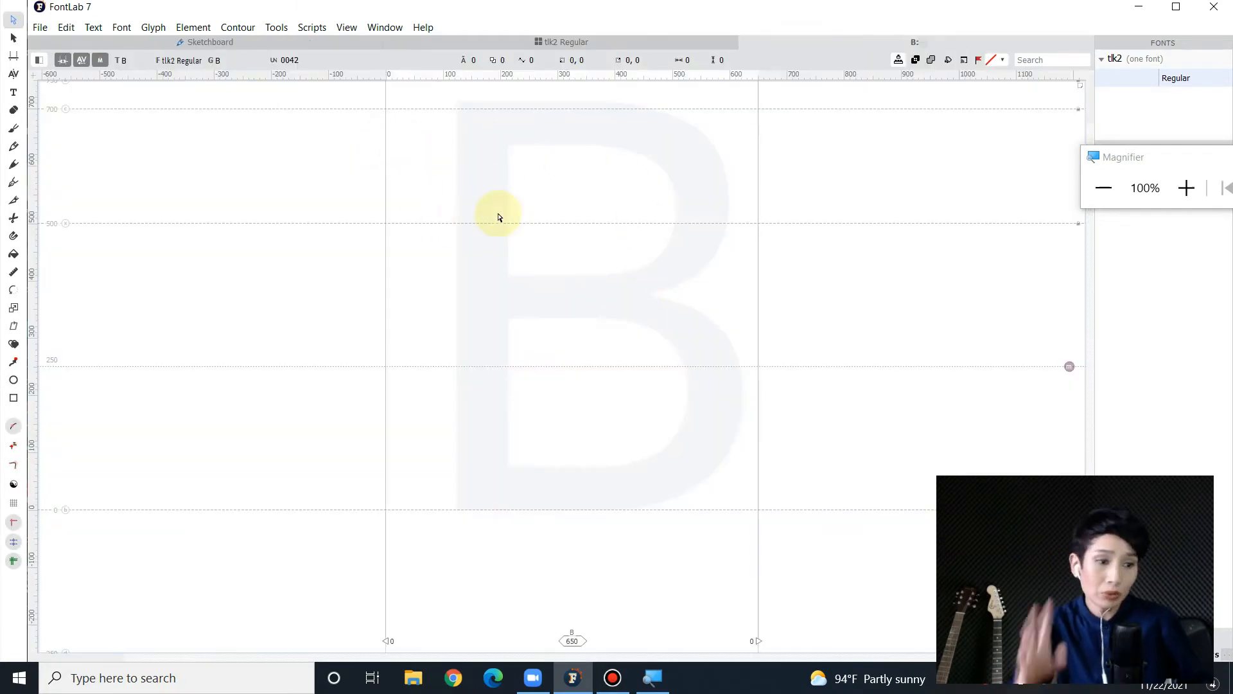
click(40, 27)
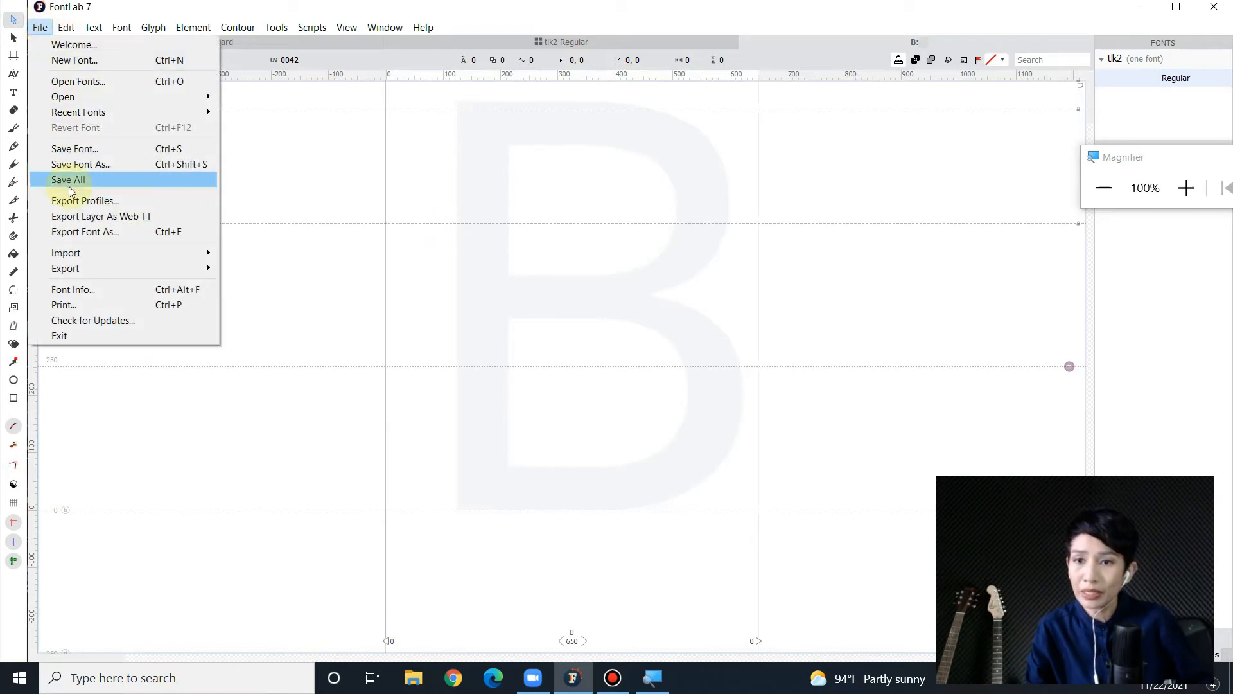
mouse_move(100, 253)
click(298, 251)
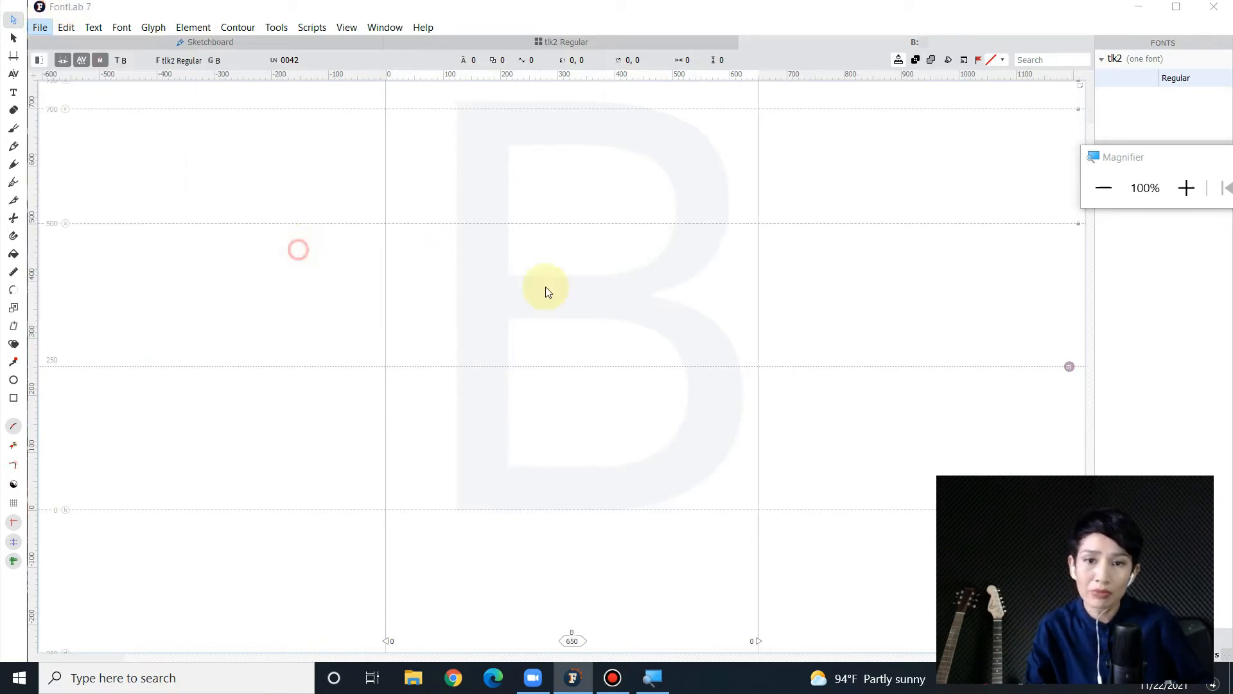
double_click(302, 147)
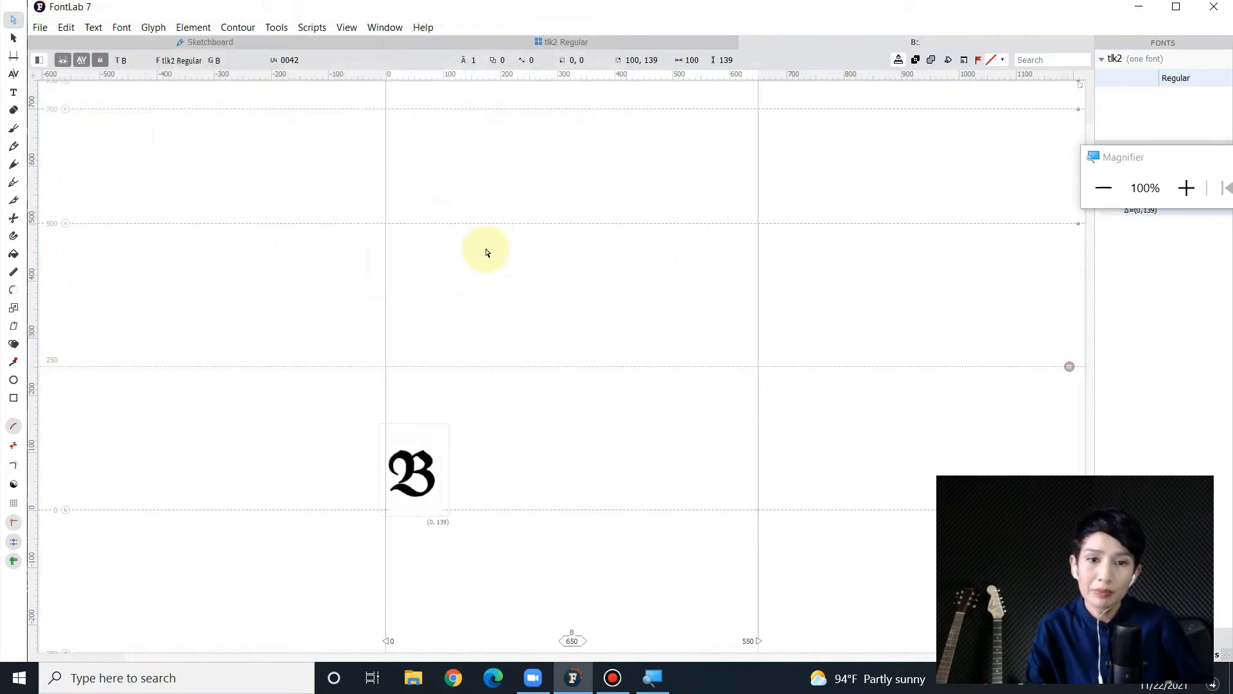
Enlarge the imported B image proportionally to about 737% and move it so the letter's foot sits near the baseline
mouse_move(438, 491)
mouse_down()
mouse_move(543, 270)
mouse_move(466, 469)
mouse_move(421, 474)
mouse_move(430, 483)
mouse_up()
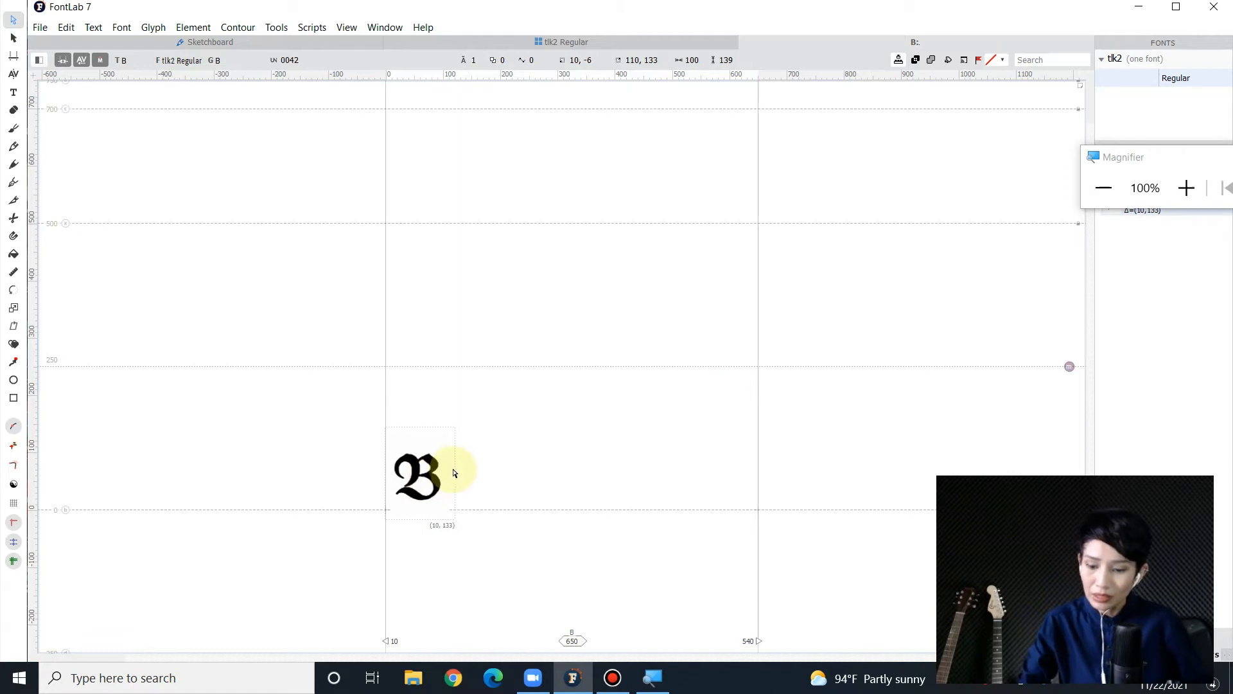
click(454, 430)
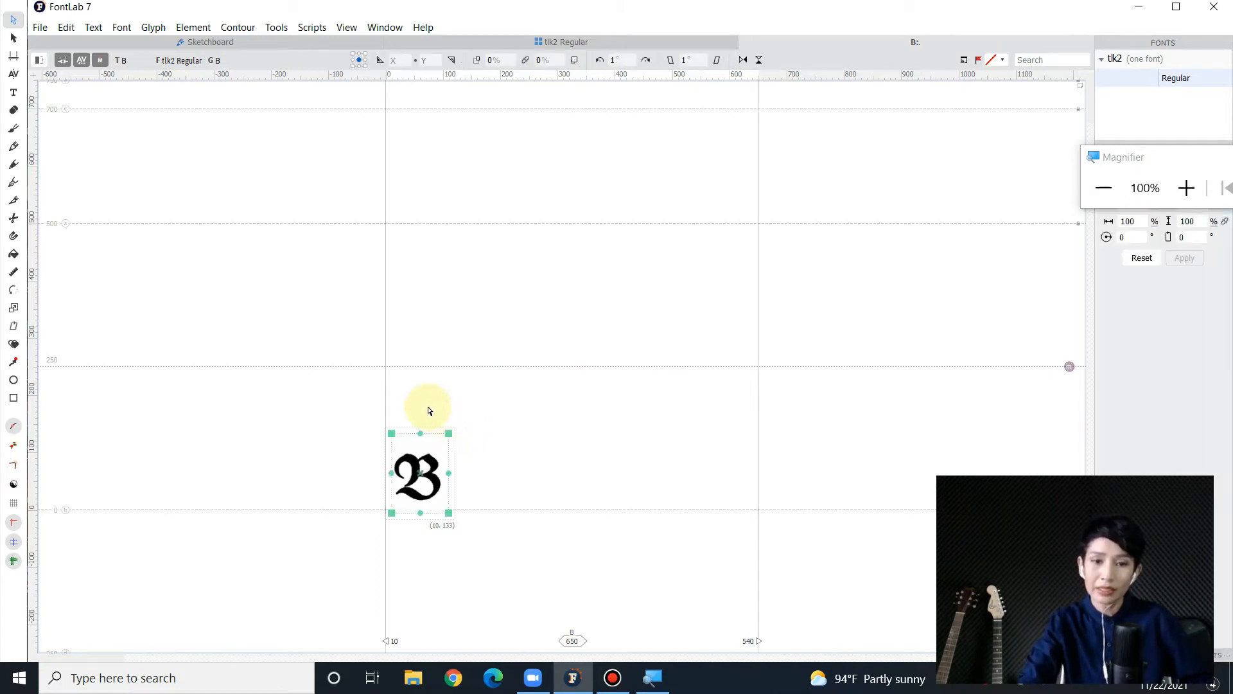
drag(449, 435, 815, 212)
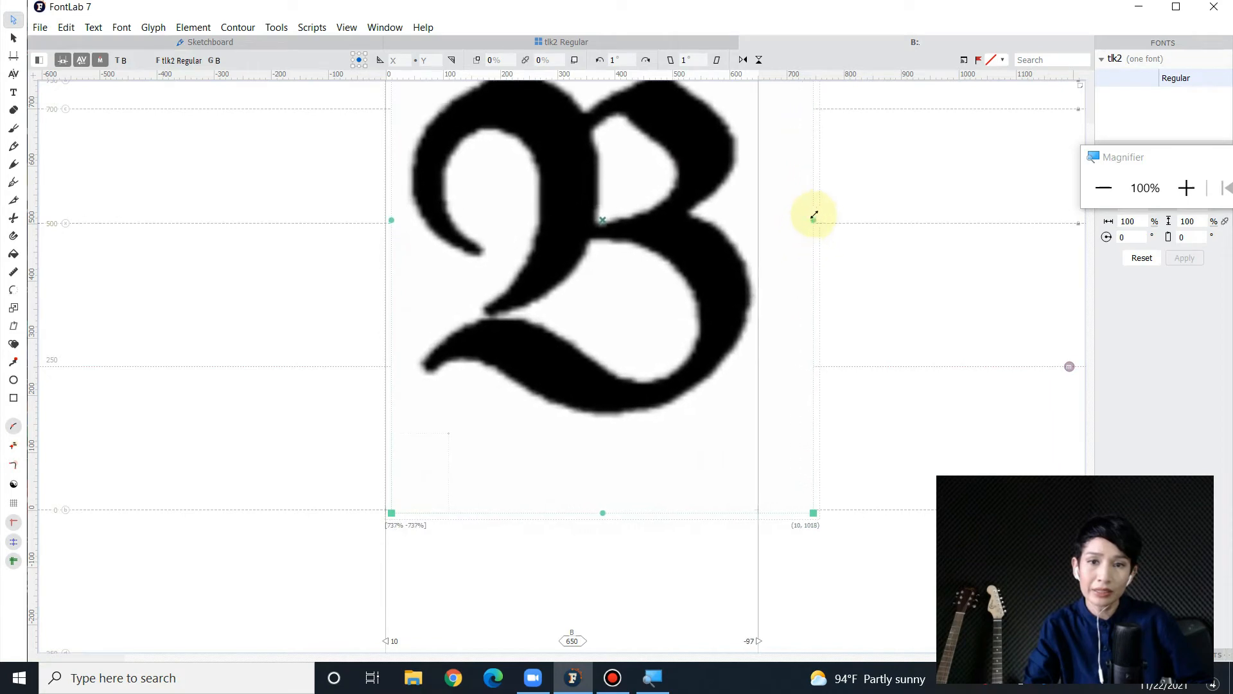
drag(630, 283, 594, 395)
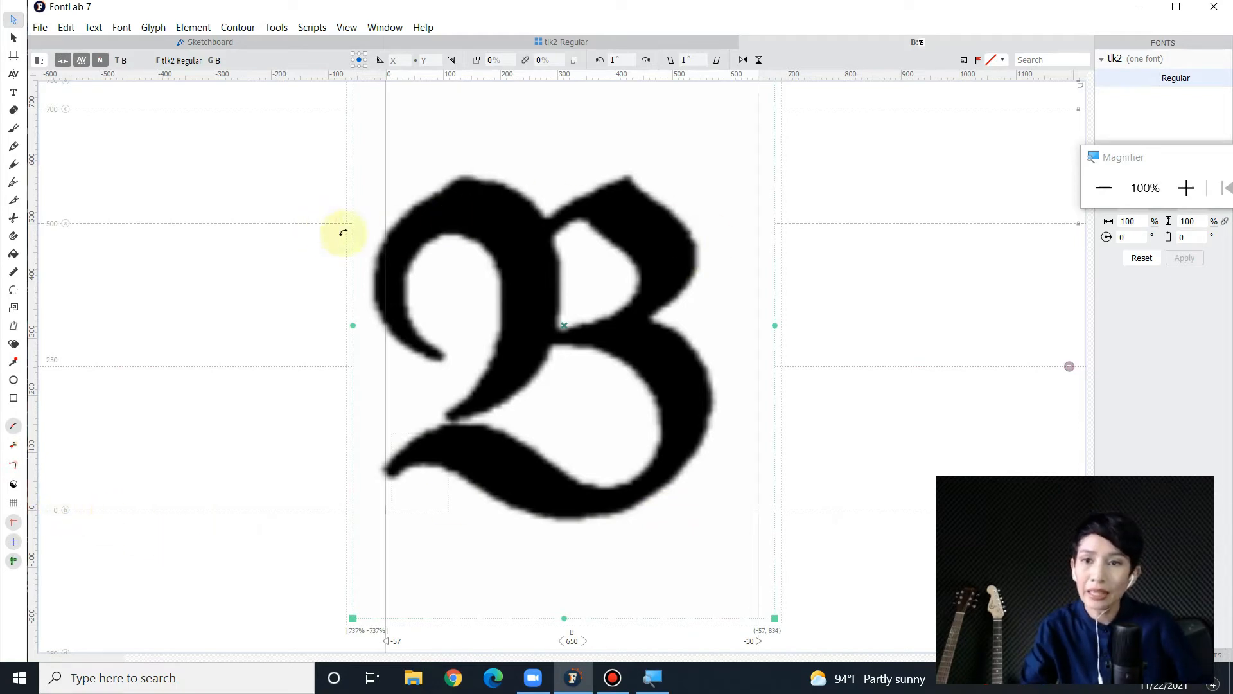
scroll(270, 212, up, 3)
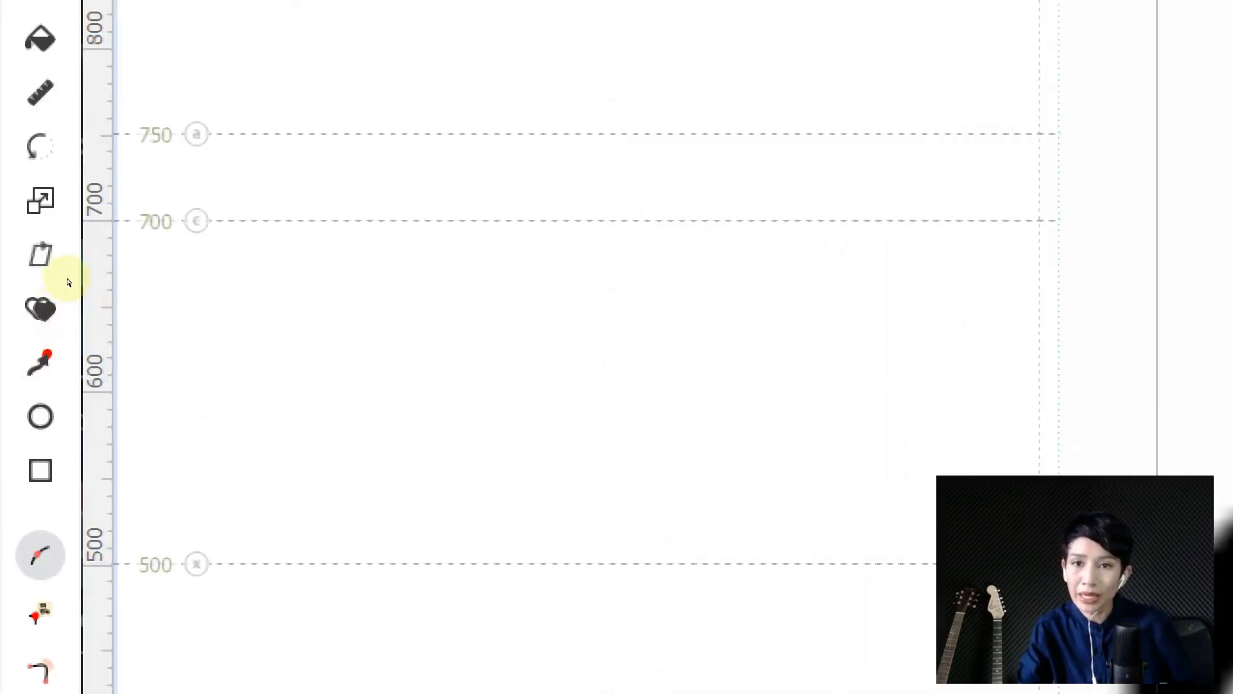
scroll(86, 489, down, 6)
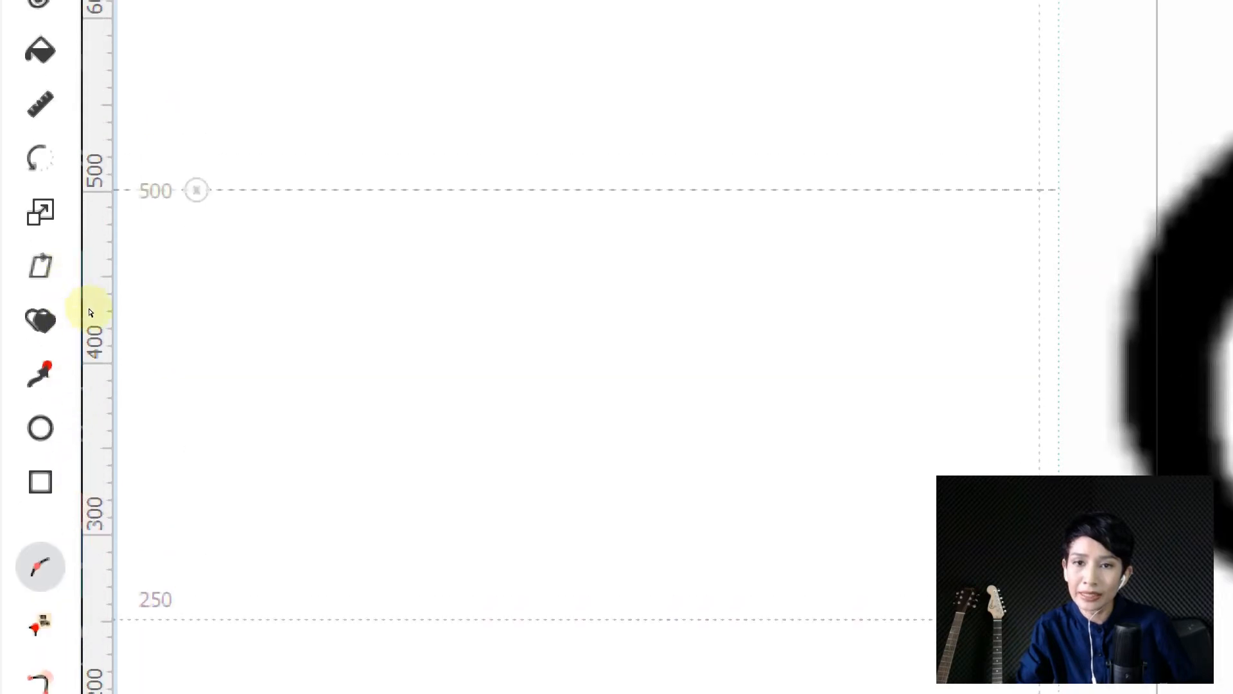
Enlarge the B image proportionally to about 897% so the letter spans from the baseline to the 700 cap height
scroll(68, 323, down, 10)
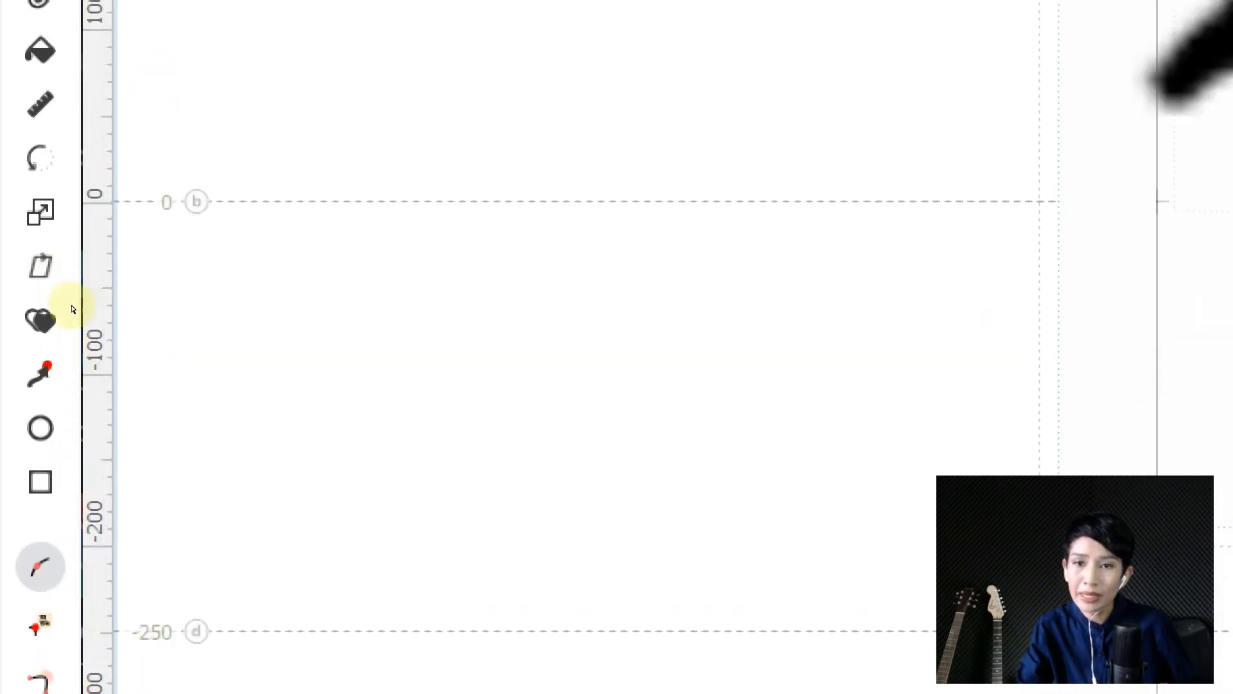
scroll(132, 418, down, 1)
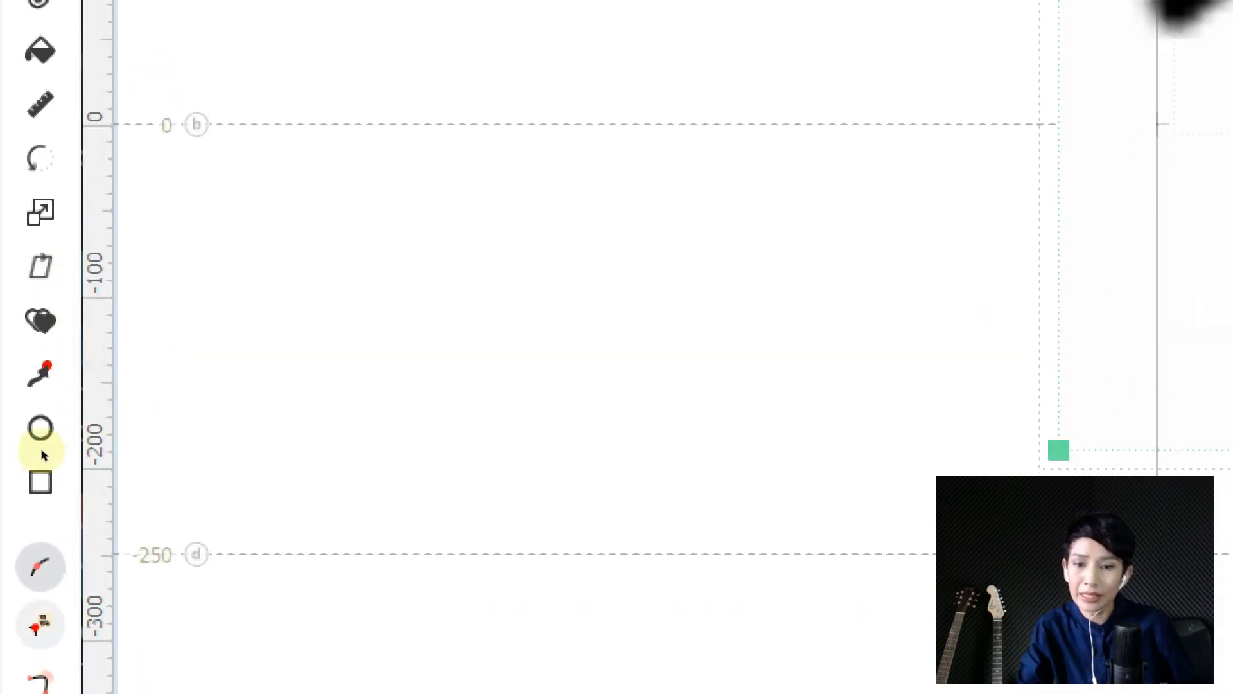
scroll(217, 379, up, 4)
scroll(220, 383, up, 1)
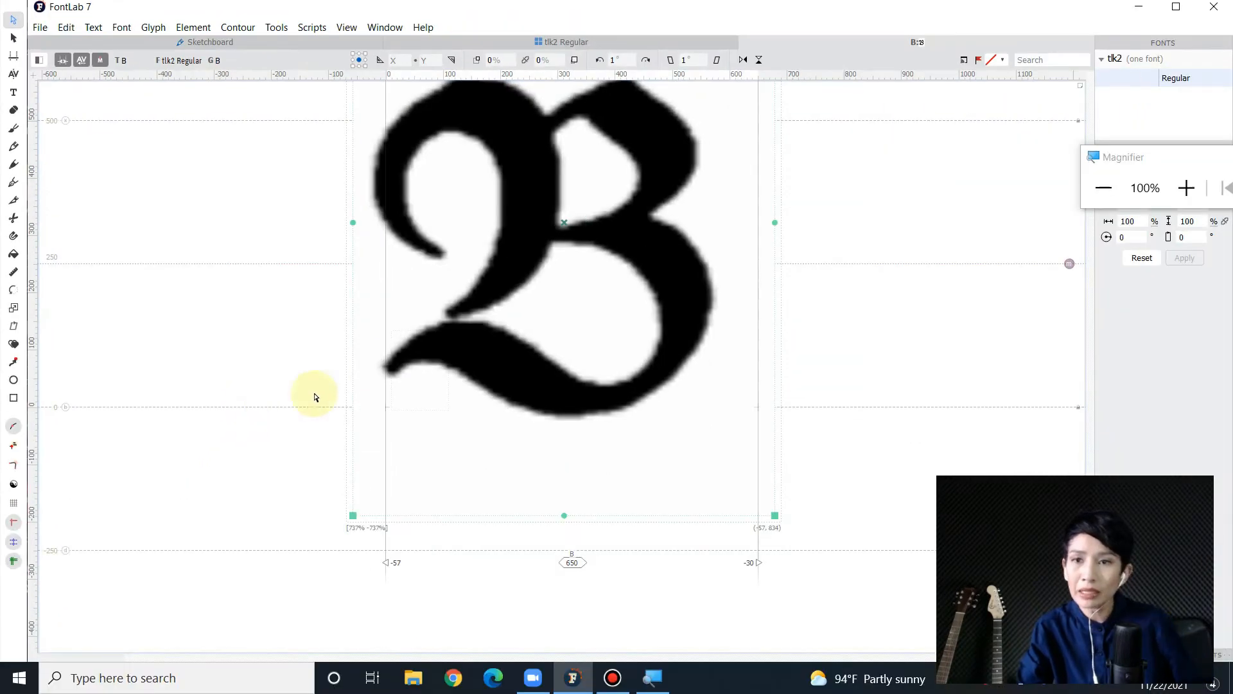
scroll(360, 376, up, 1)
scroll(365, 369, up, 2)
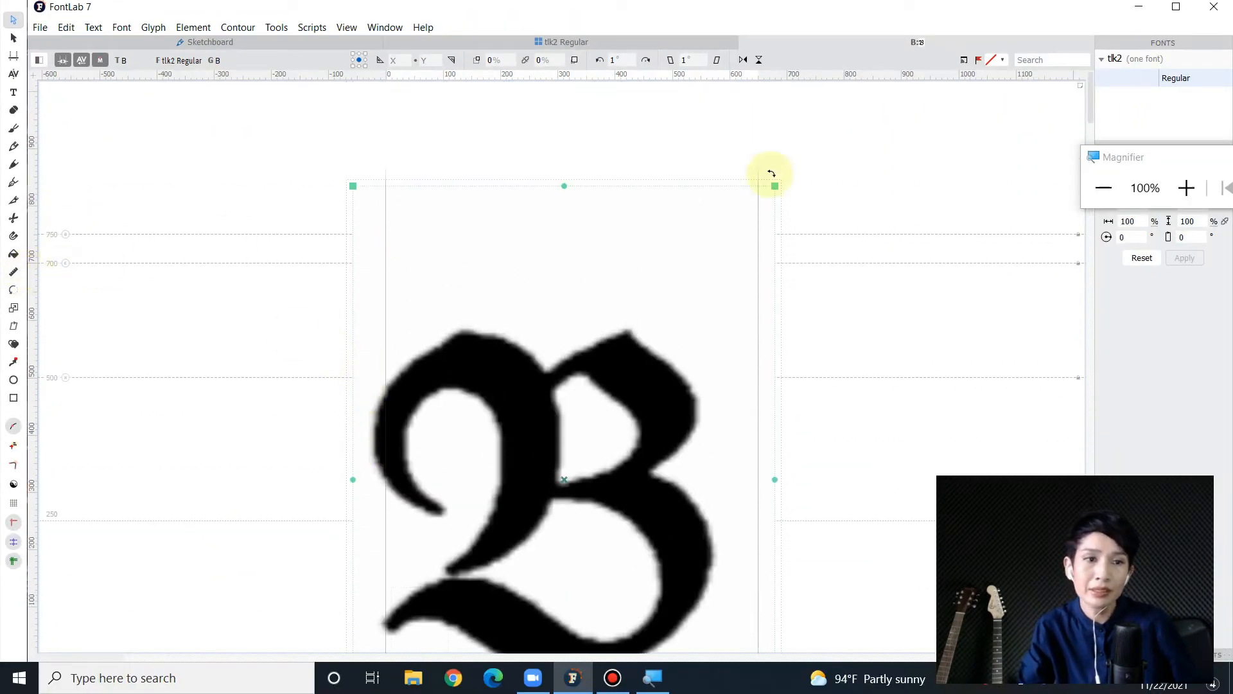
drag(774, 185, 850, 144)
scroll(661, 253, down, 1)
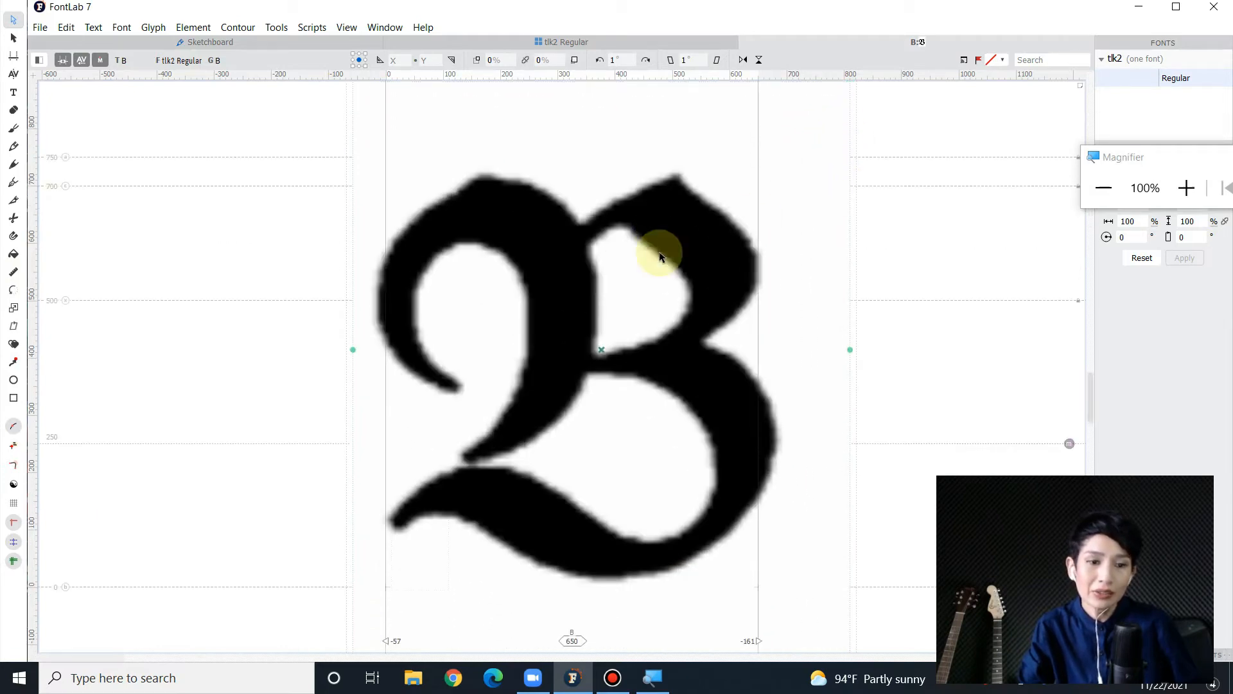
scroll(363, 616, down, 2)
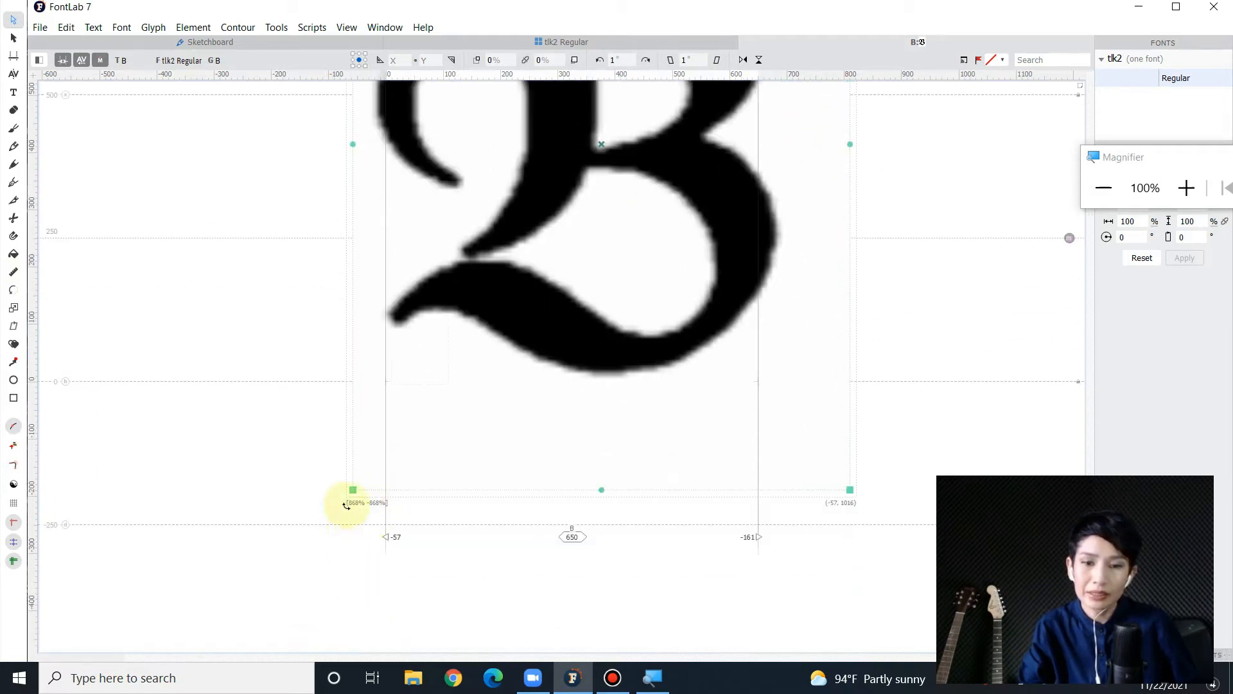
drag(355, 490, 336, 507)
scroll(359, 485, up, 2)
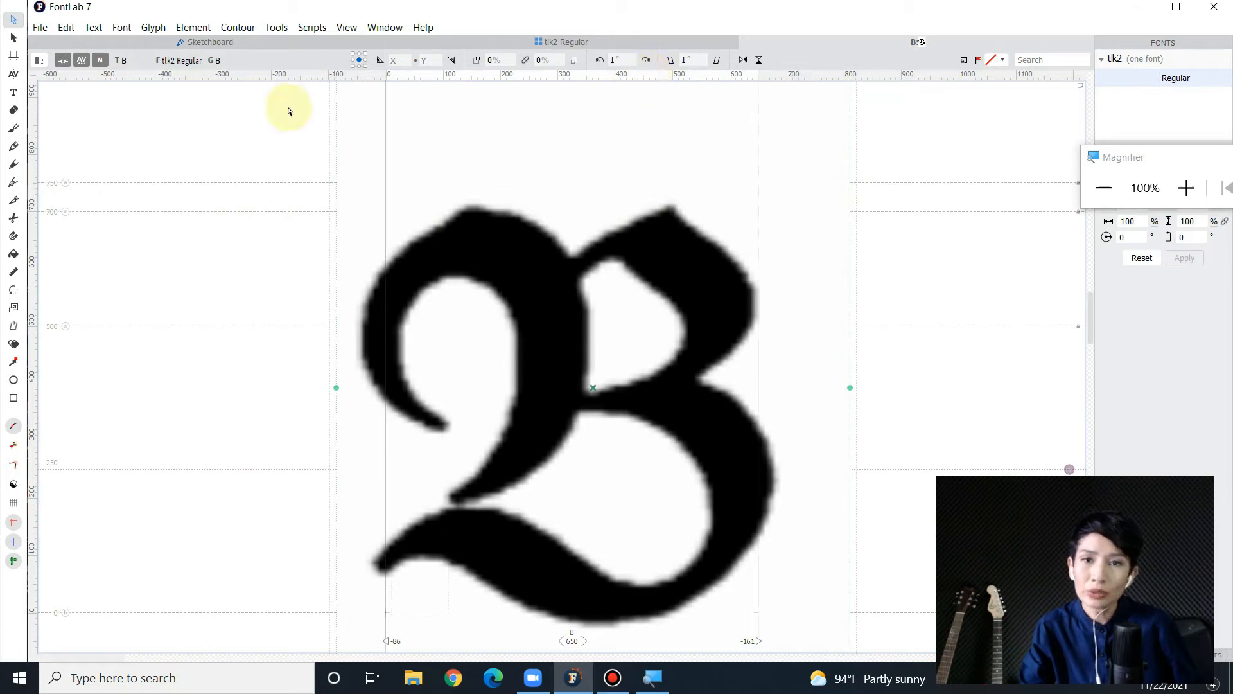
Add two horizontal guidelines across the B glyph, one at height 700 and one on the baseline at 0
drag(253, 80, 232, 313)
scroll(424, 208, down, 2)
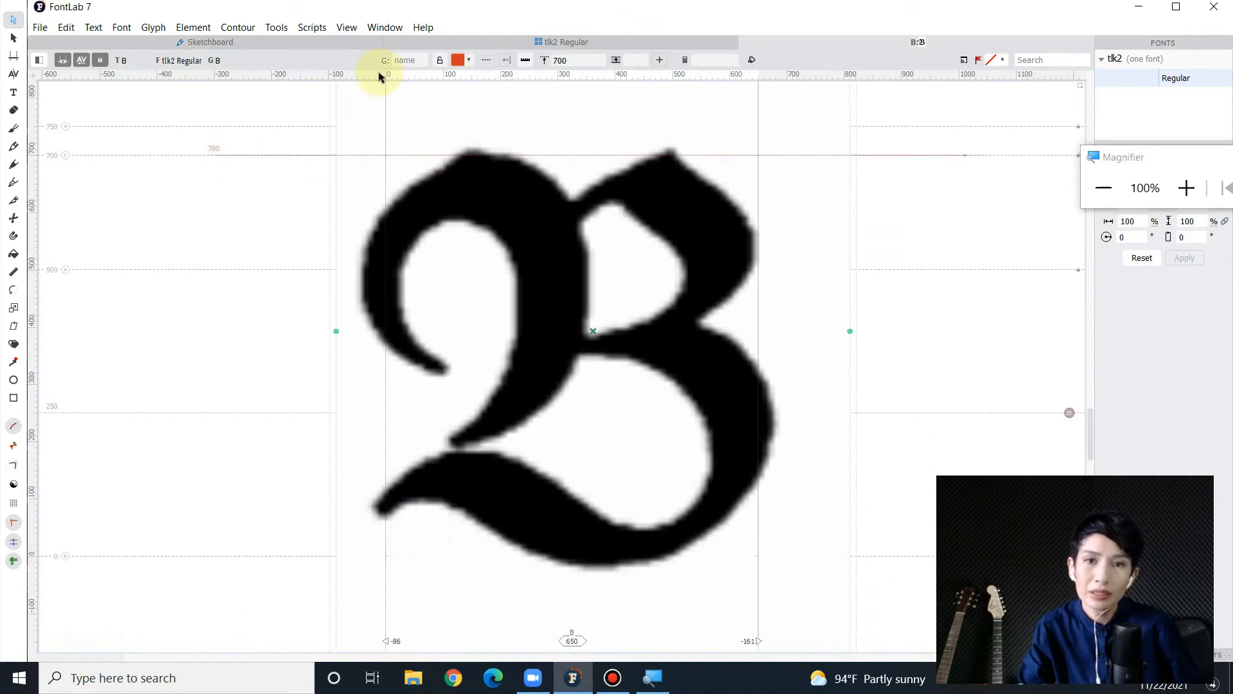
drag(378, 77, 335, 560)
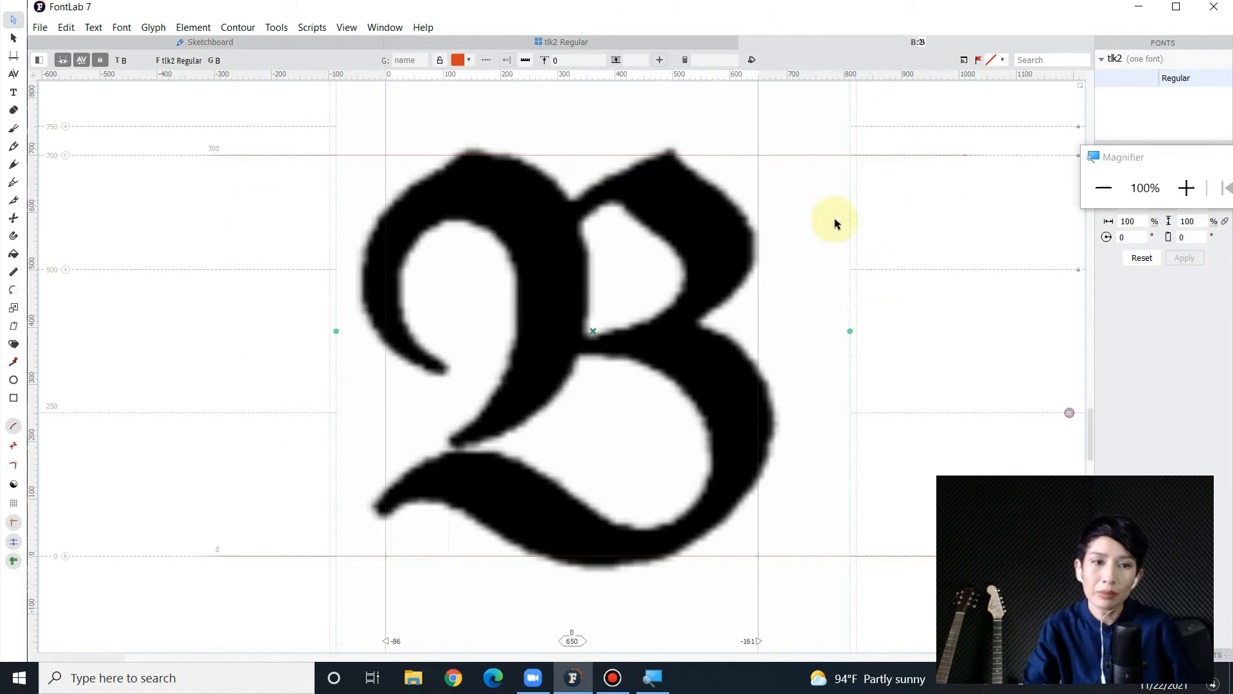
Widen the B glyph by setting its left sidebearing to about 13 and its right sidebearing to about -79
scroll(755, 124, up, 3)
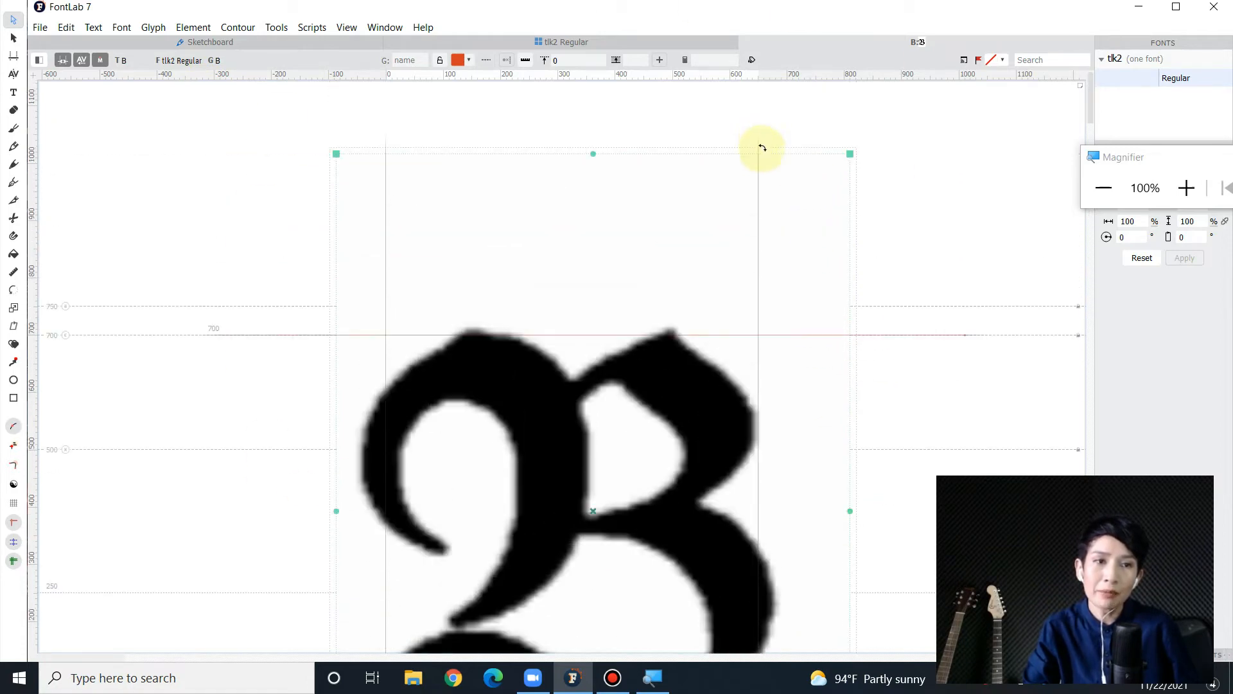
scroll(711, 468, down, 4)
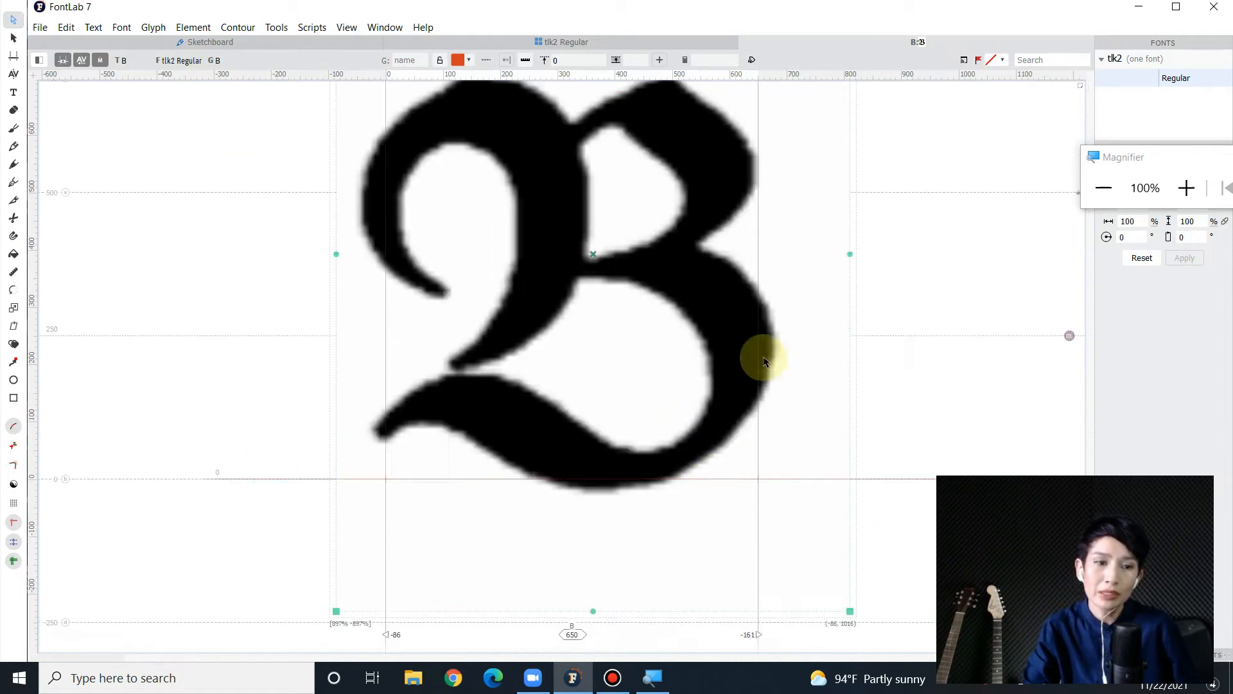
scroll(762, 565, down, 2)
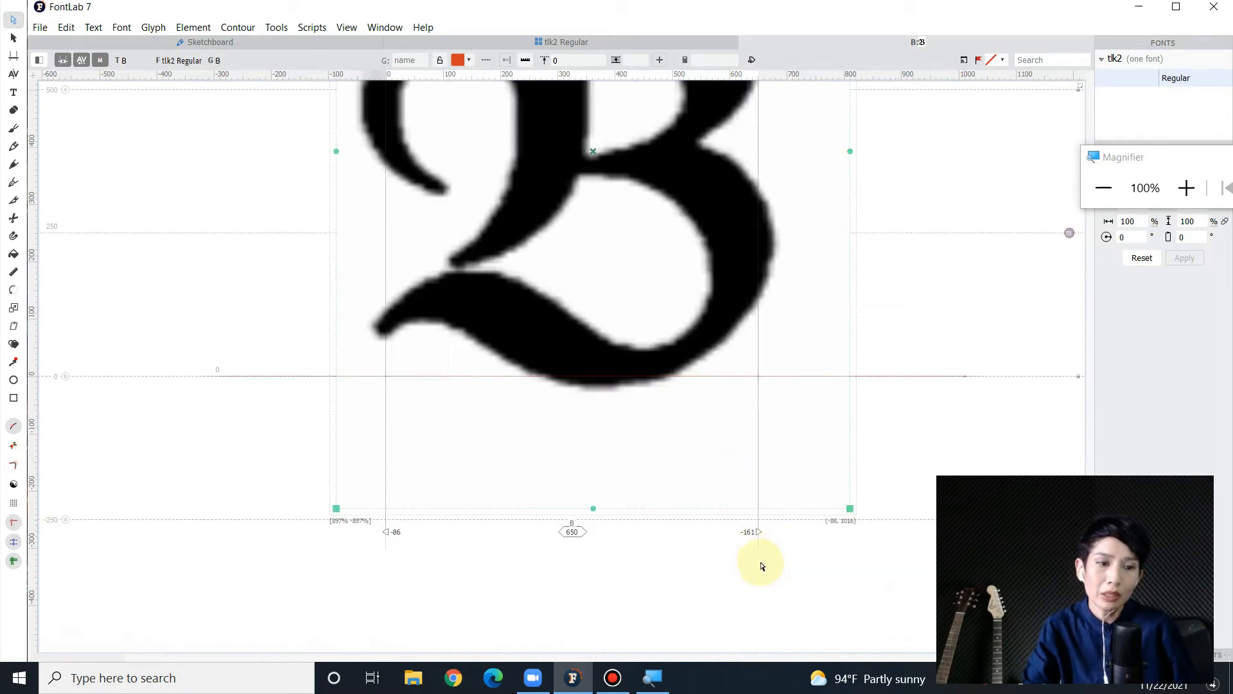
scroll(759, 542, up, 6)
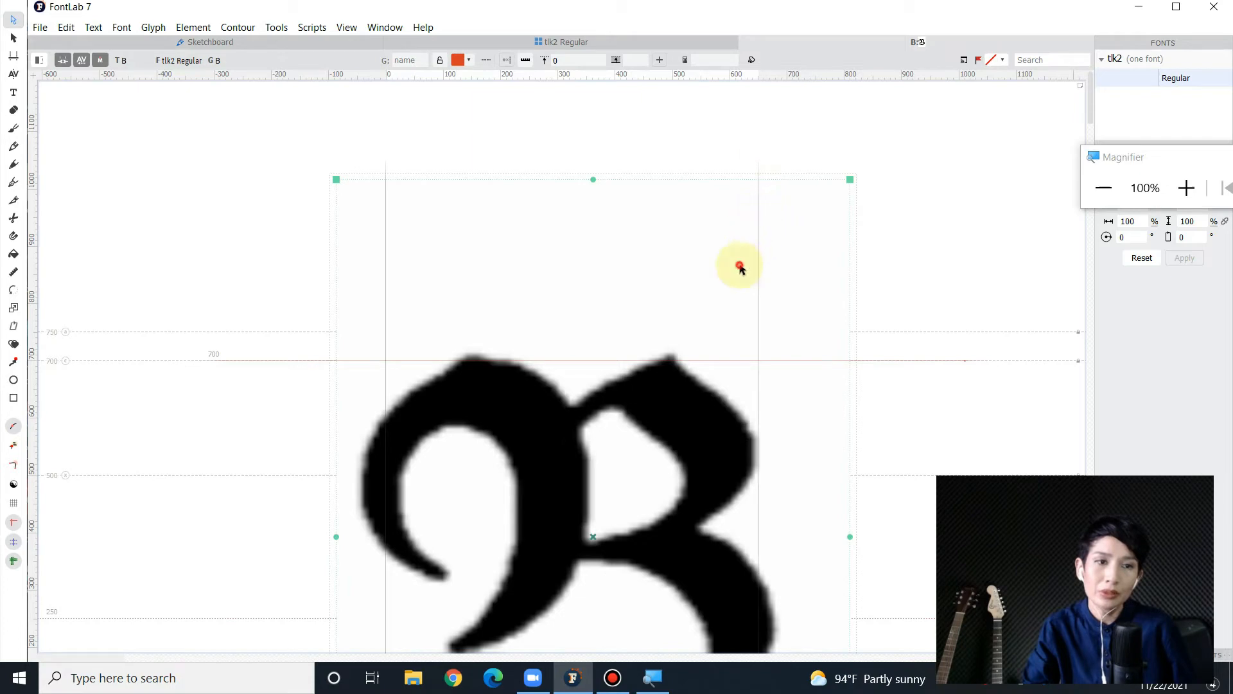
click(878, 180)
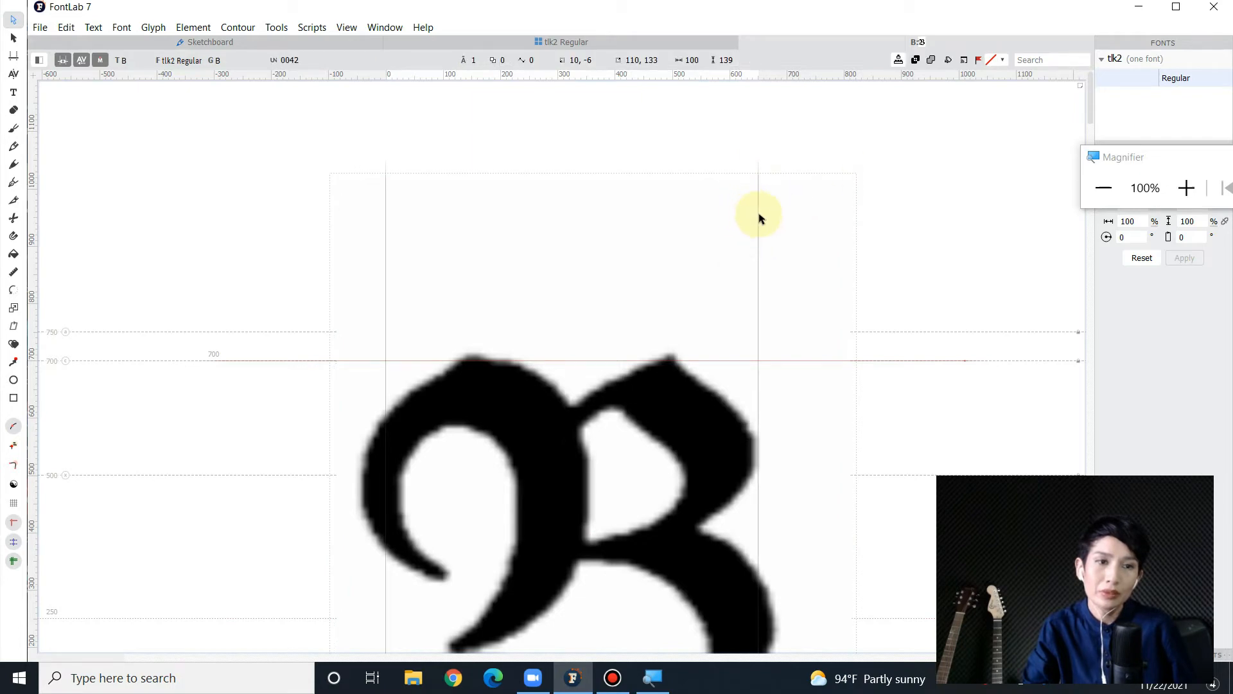
scroll(758, 218, down, 5)
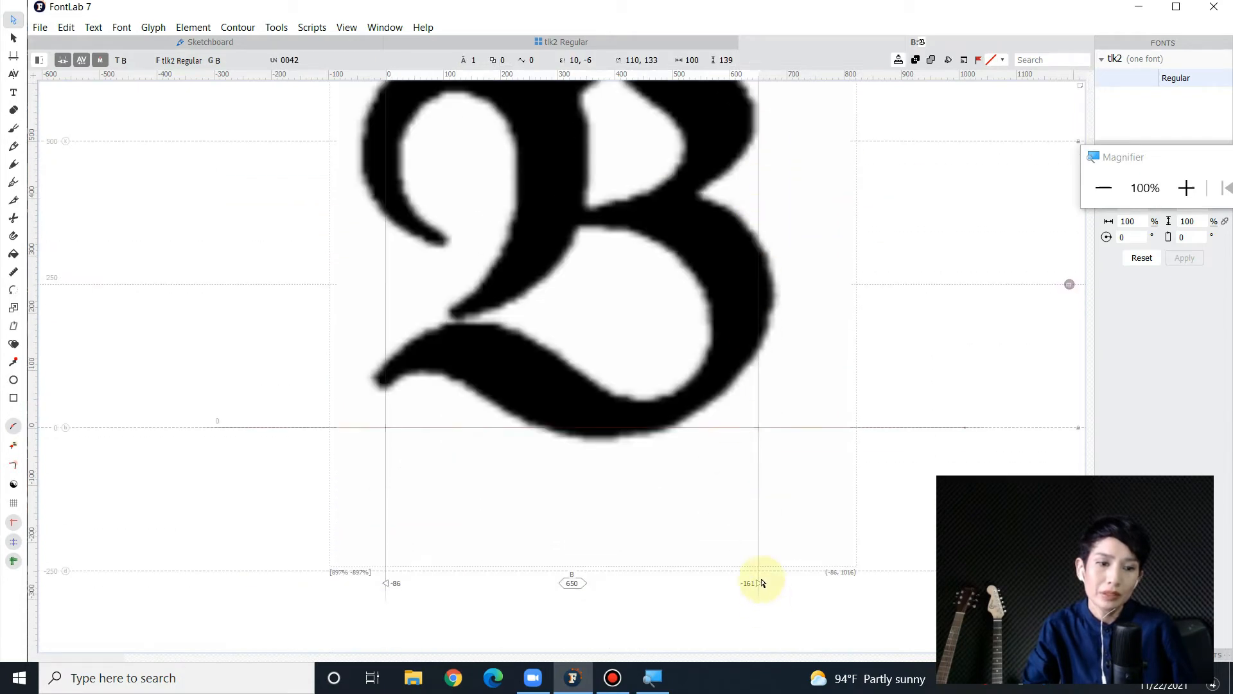
drag(758, 582, 804, 578)
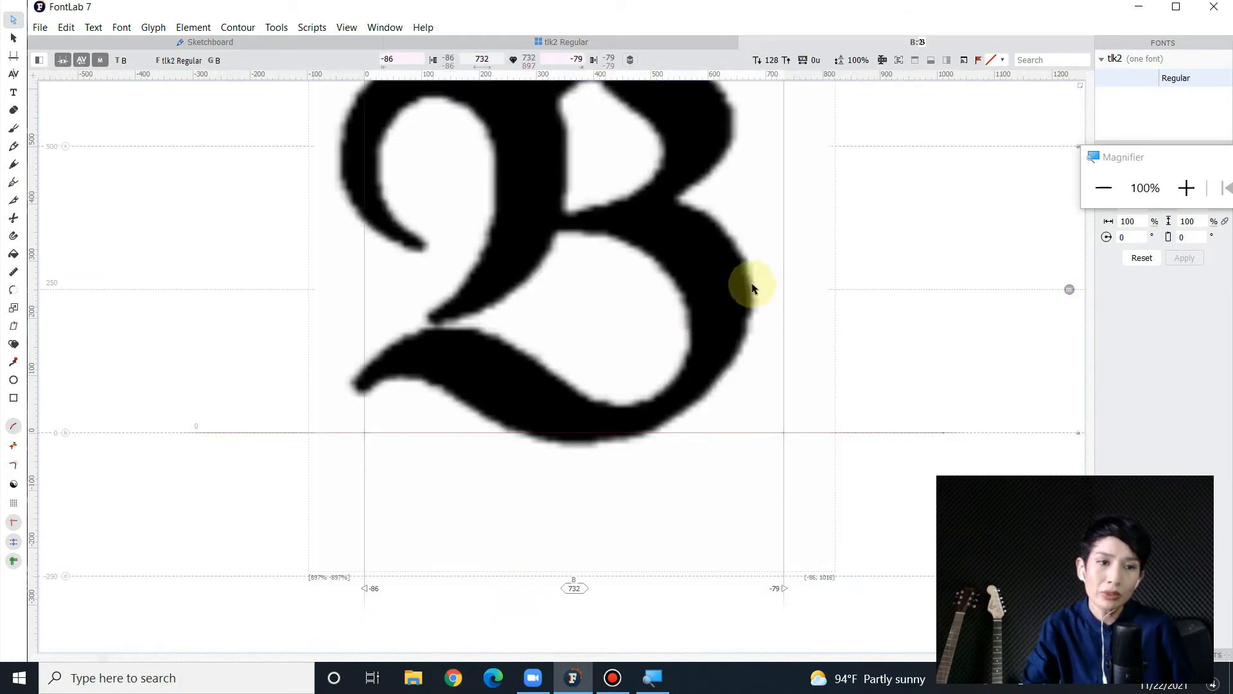
scroll(479, 497, down, 2)
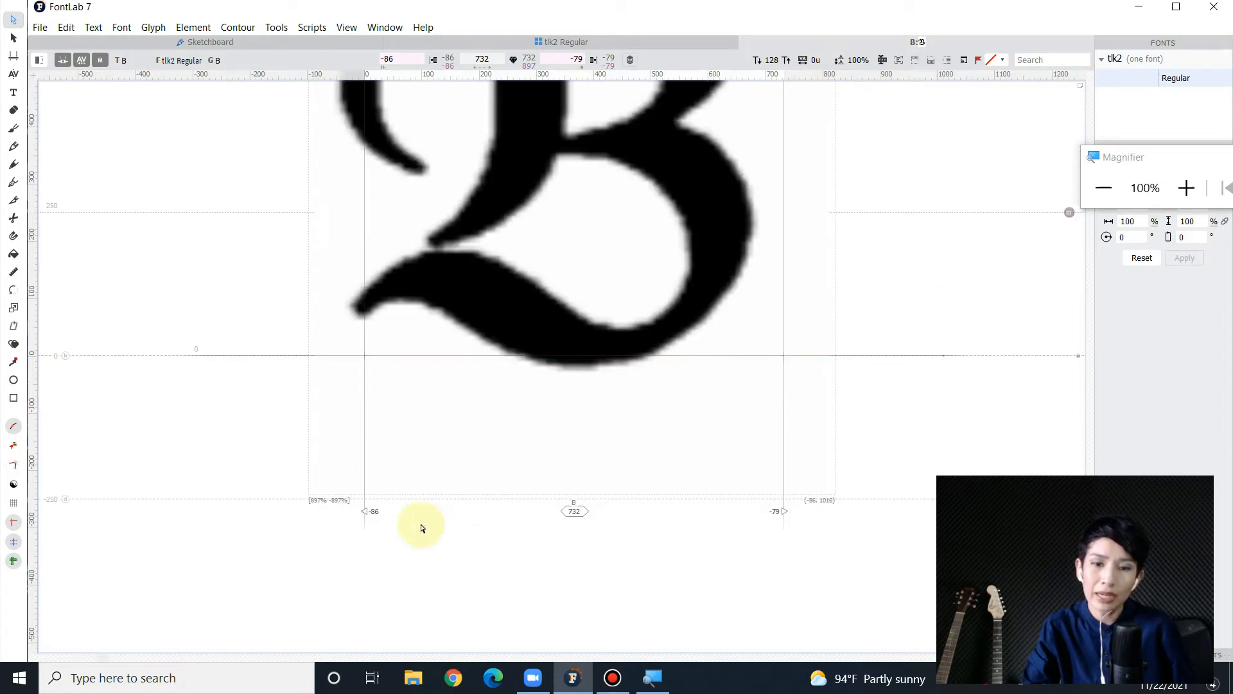
mouse_move(363, 510)
mouse_down()
mouse_move(261, 510)
mouse_move(310, 510)
mouse_up()
scroll(365, 512, up, 4)
scroll(365, 512, up, 3)
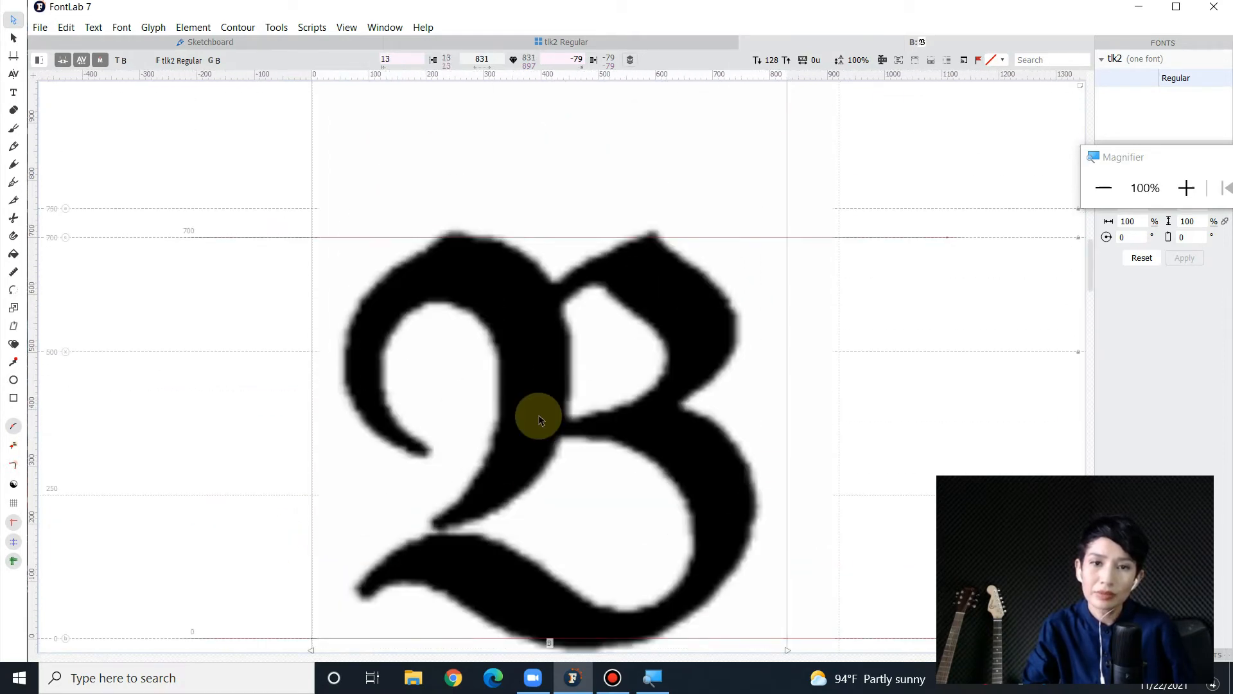
scroll(490, 253, down, 3)
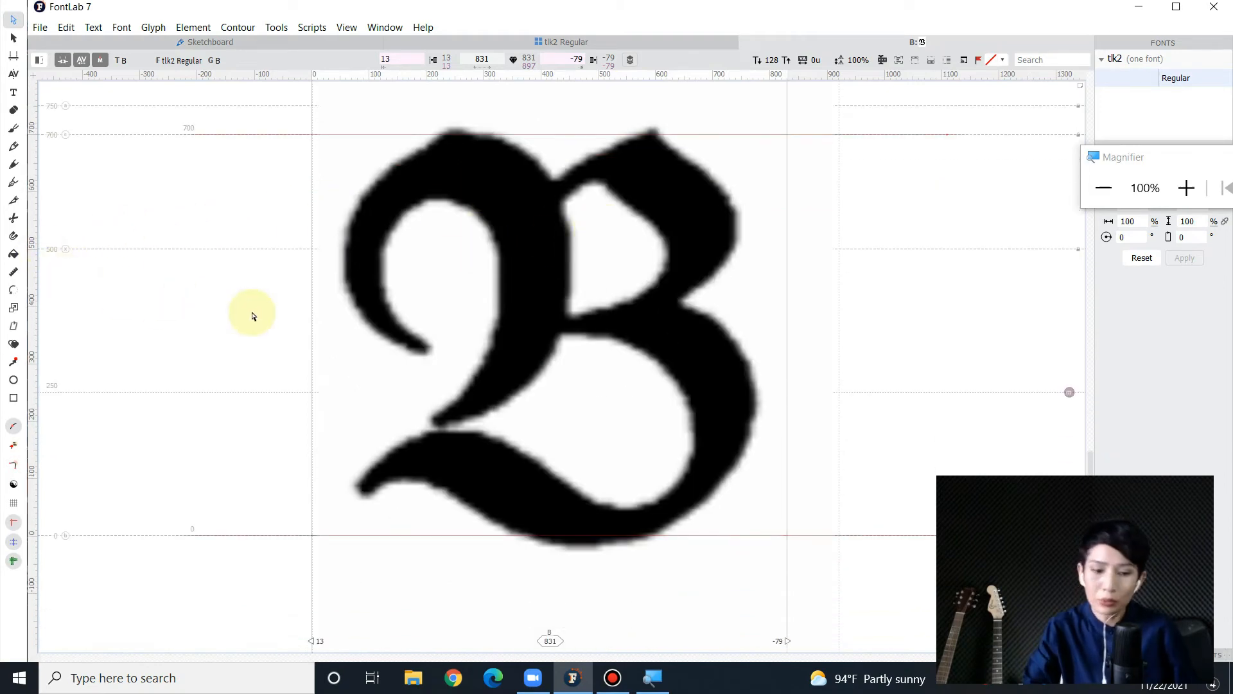
Start a contour at the tip of the B's left hook and trace the hook's inner curve over and down the stem's left edge
key(p)
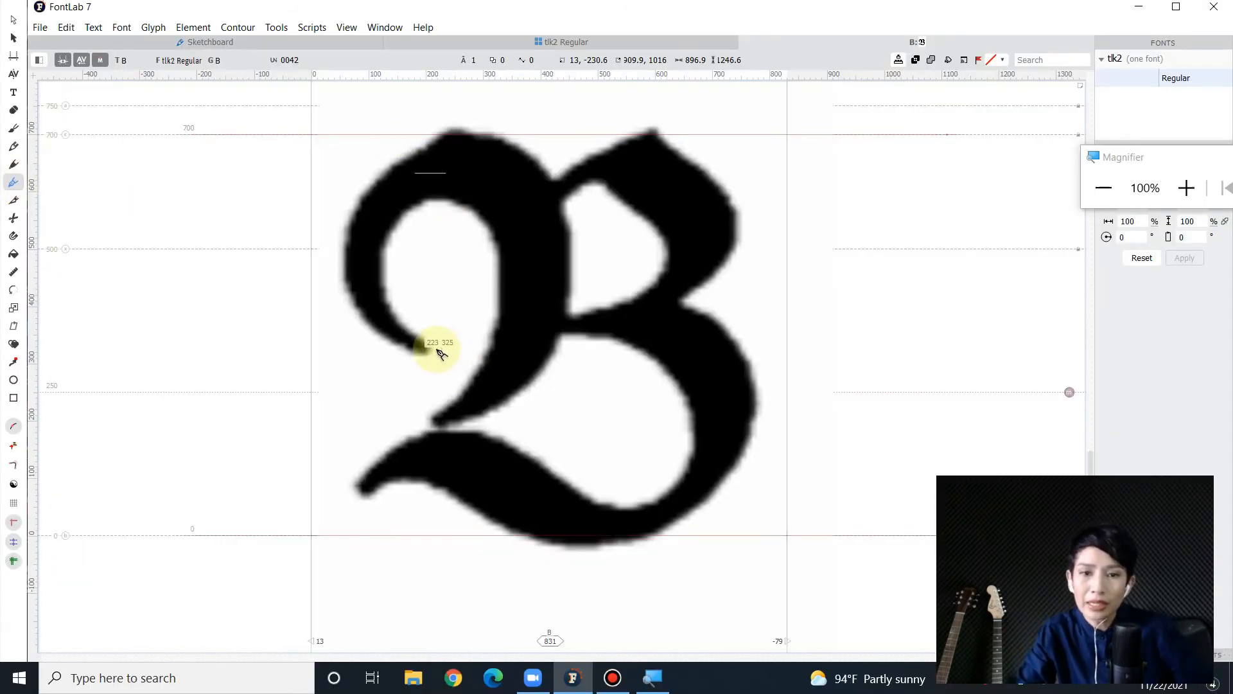
click(433, 349)
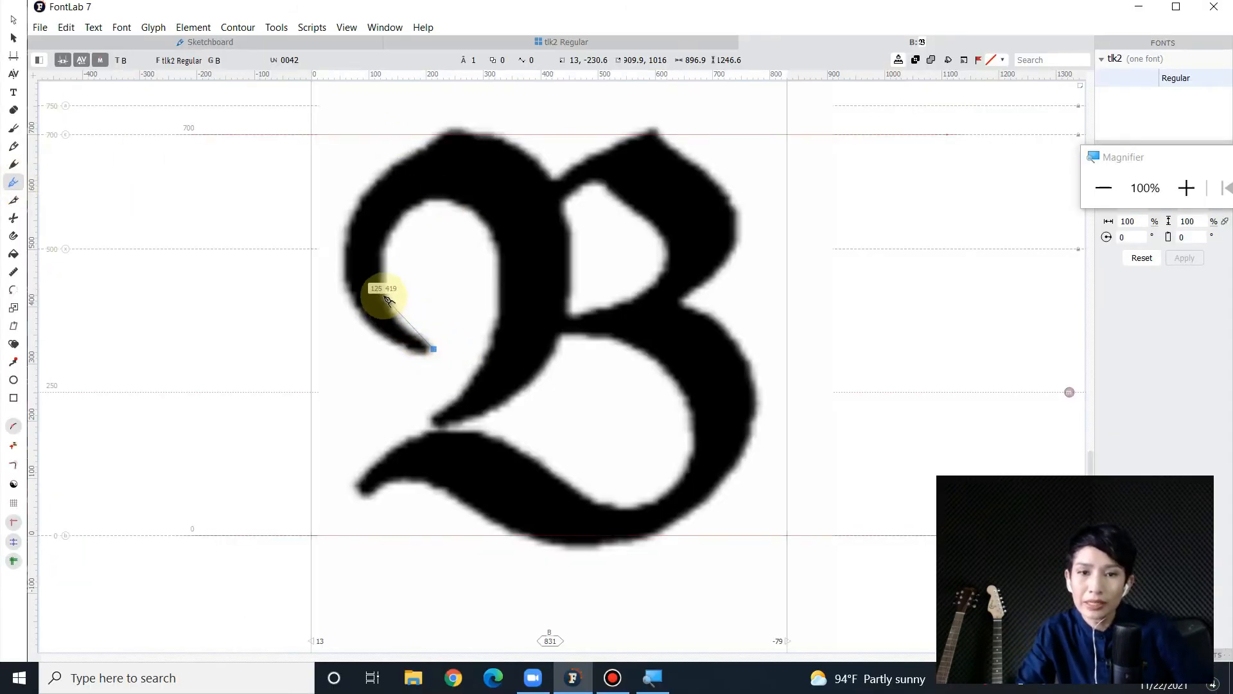
drag(386, 297, 386, 275)
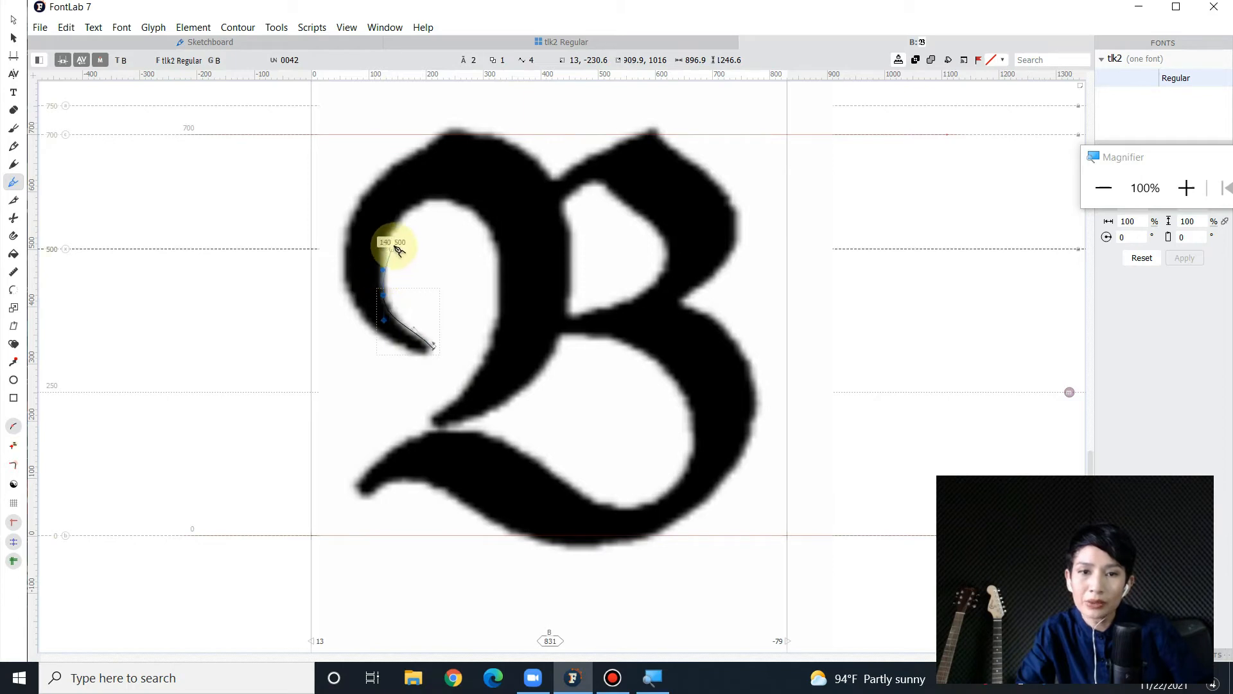
click(394, 220)
drag(405, 219, 470, 205)
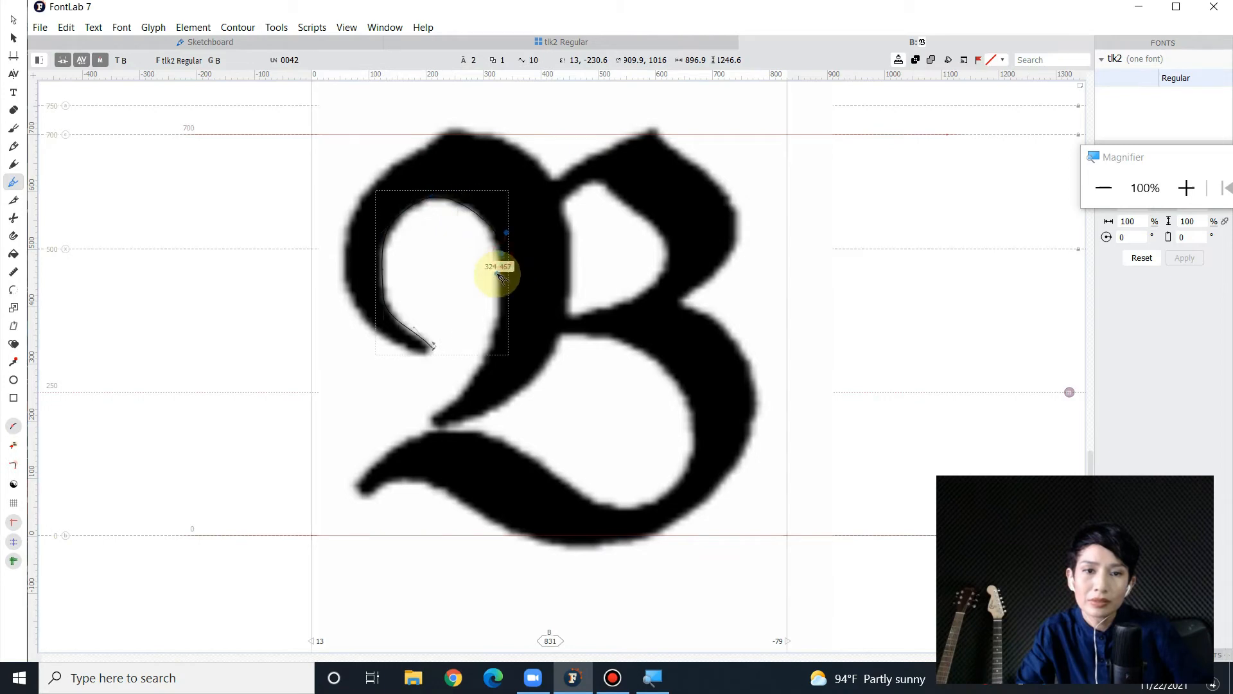
drag(496, 347, 485, 358)
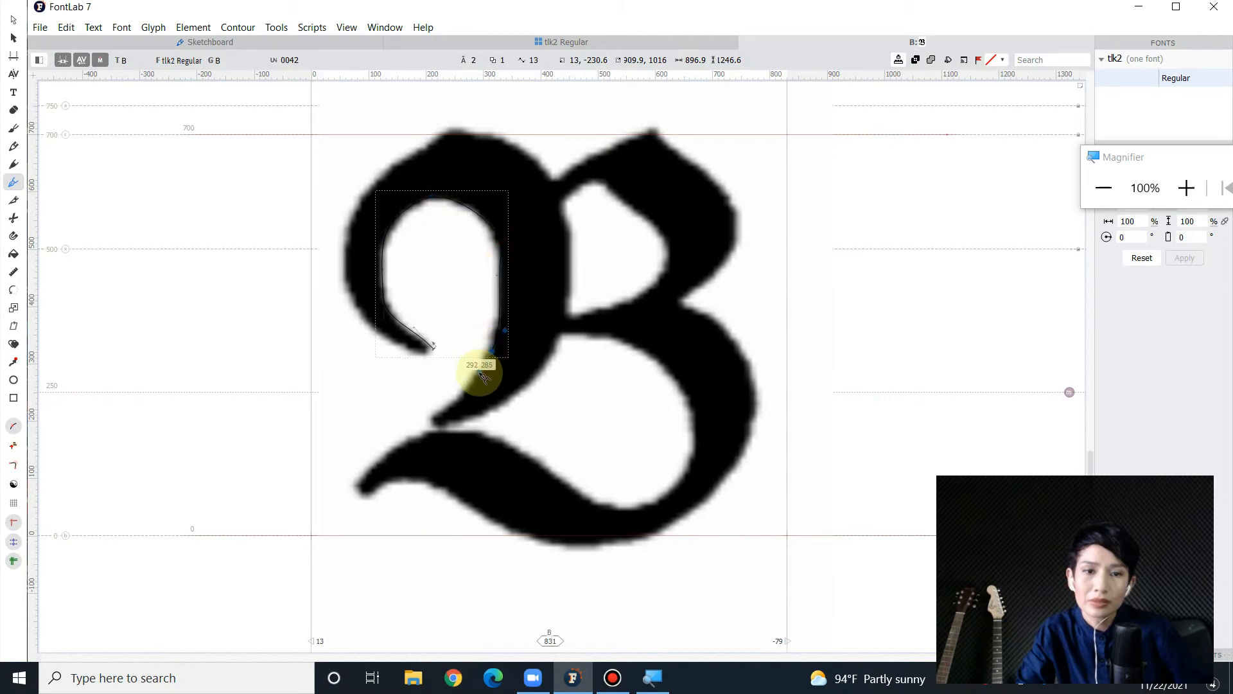
Continue the contour around the stem's pointed foot and up its right edge to the top of the lower counter
drag(435, 416, 507, 403)
drag(551, 367, 651, 354)
click(560, 335)
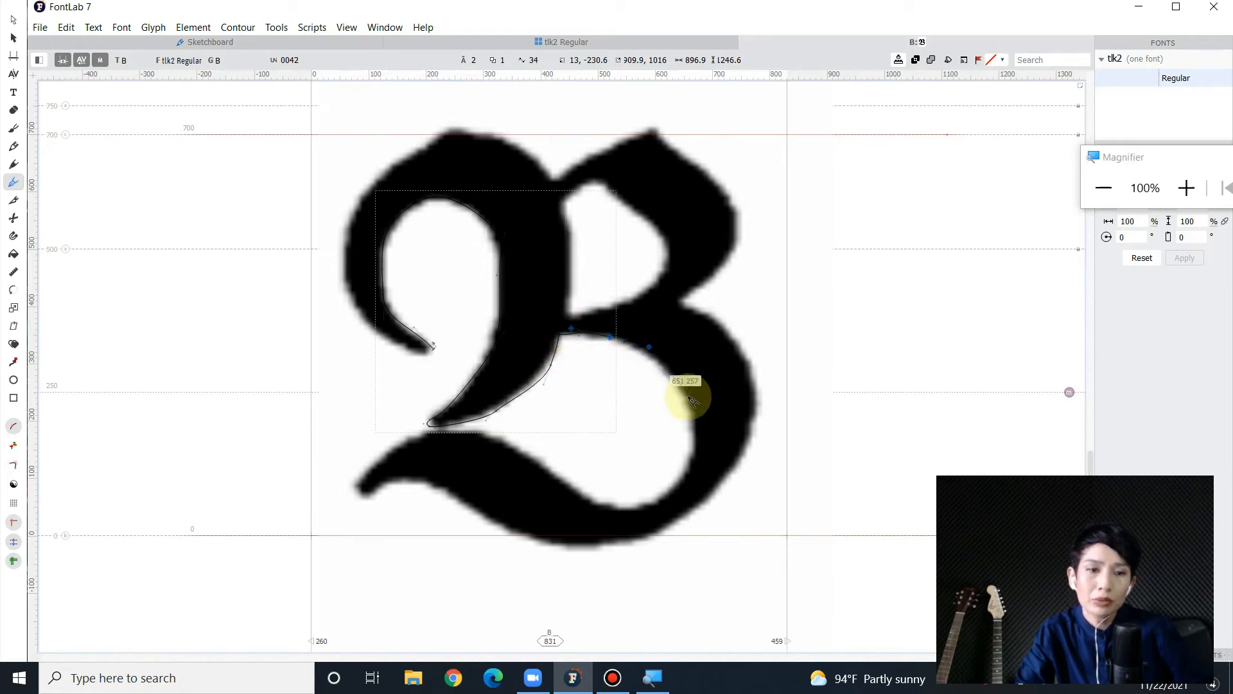
Trace around the lower counter, along the foot stroke's upper edge and around its left tip onto the underside
drag(696, 424, 699, 458)
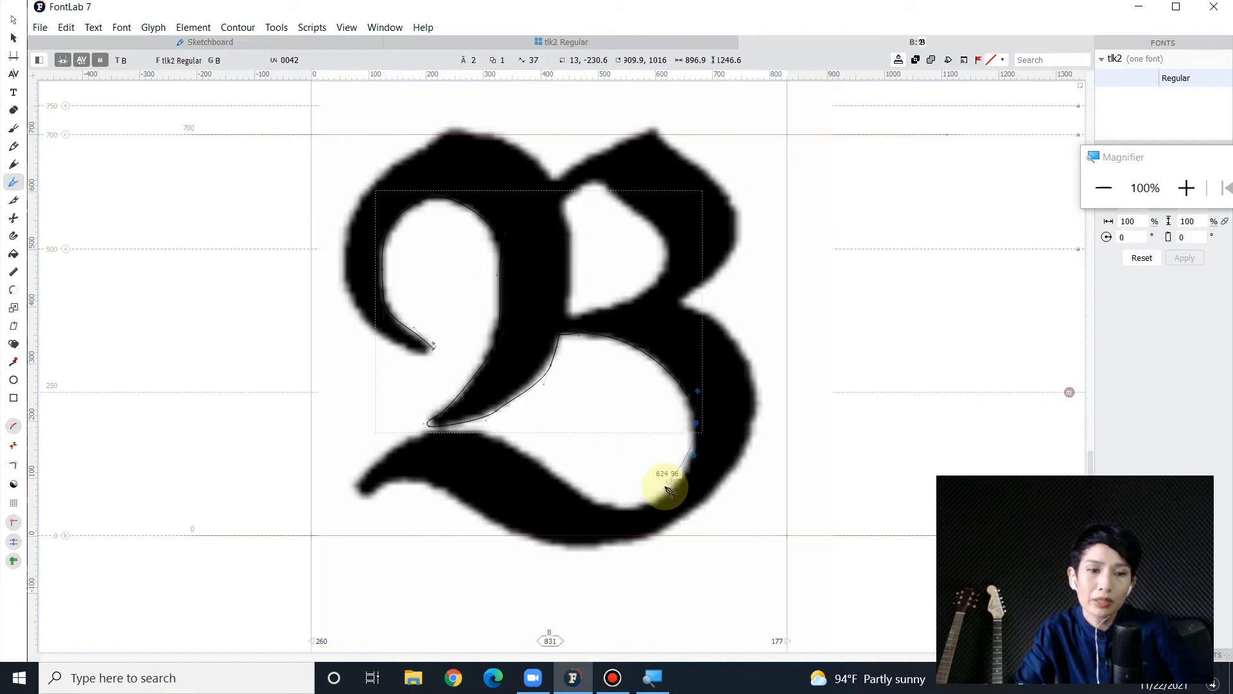
drag(649, 504, 617, 514)
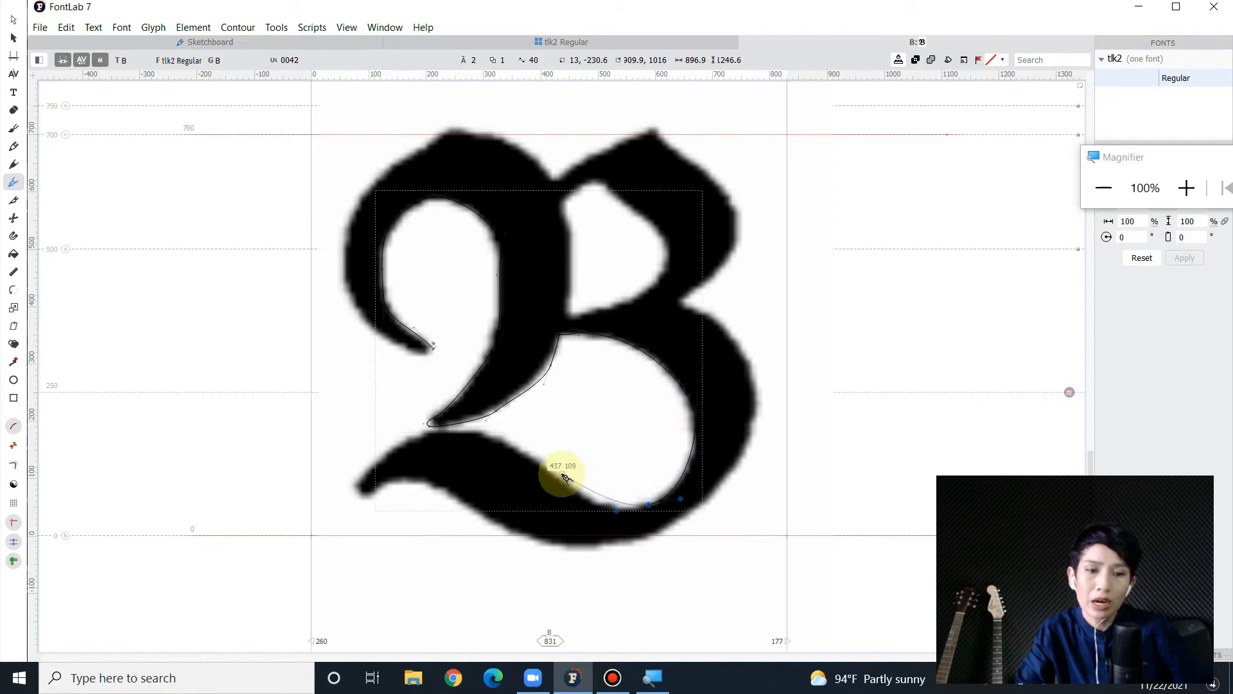
drag(549, 475, 531, 455)
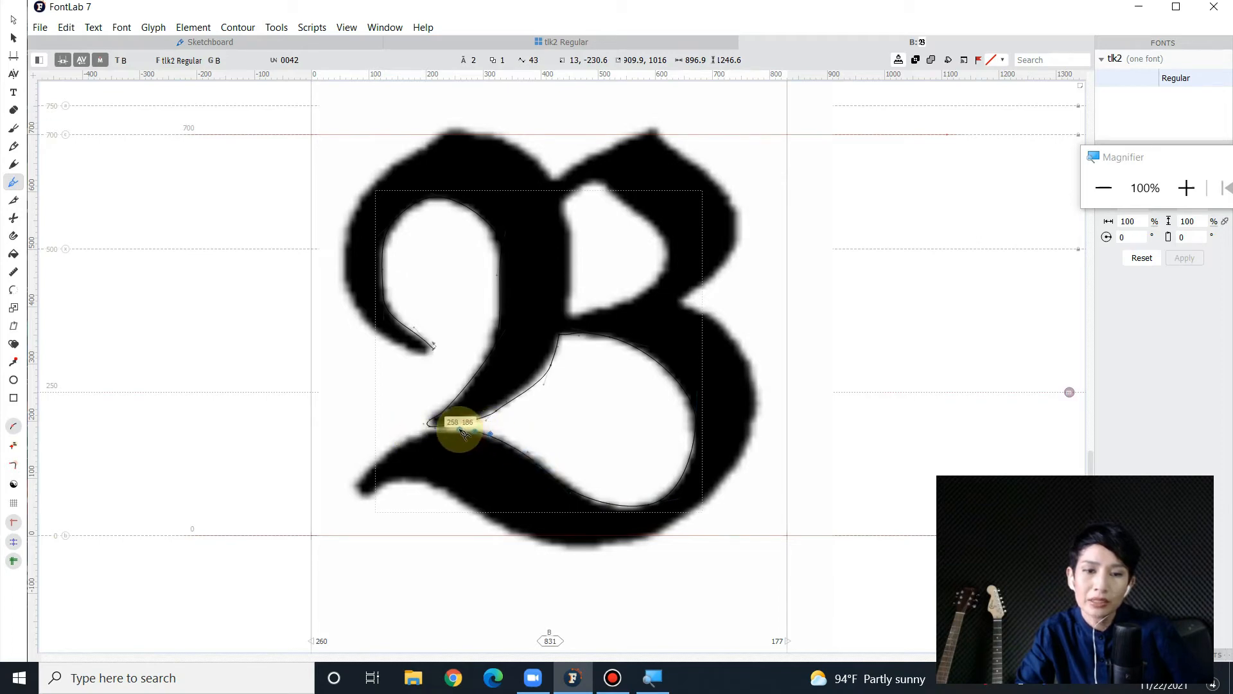
mouse_move(398, 442)
mouse_down()
mouse_move(358, 496)
mouse_move(432, 490)
mouse_up()
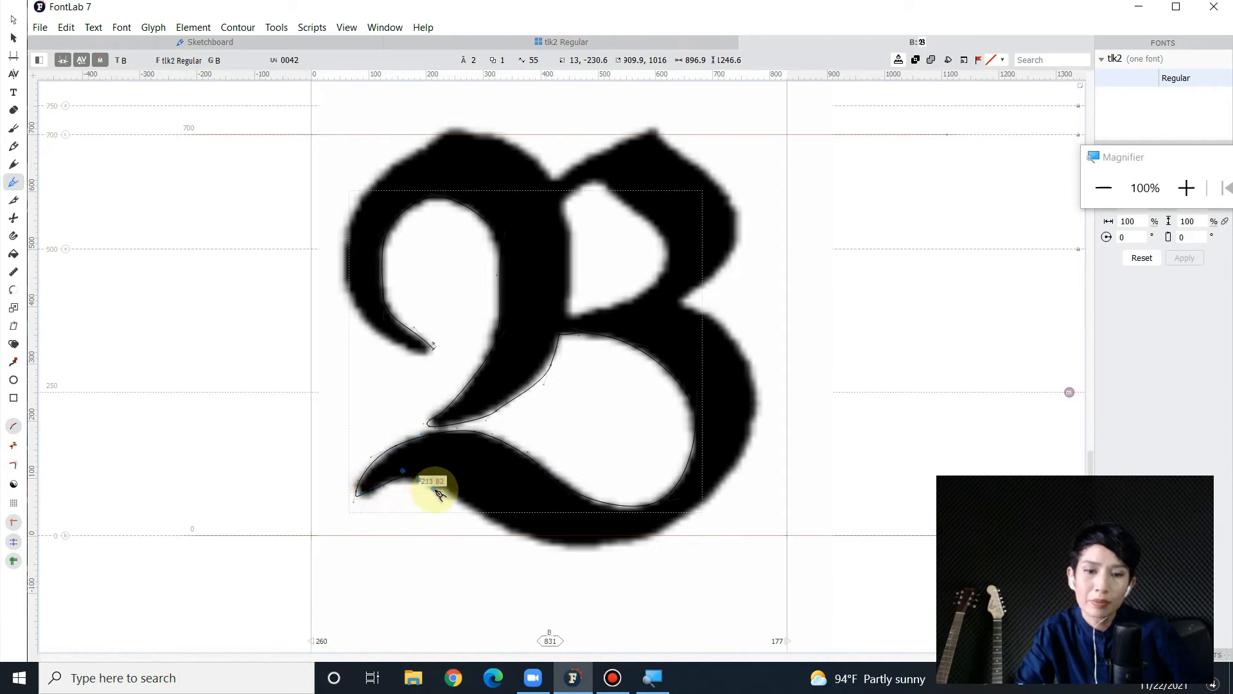
Continue the contour along the bottom of the B and up the lower bowl's outer edge to the notch between the bowls
drag(507, 531, 530, 544)
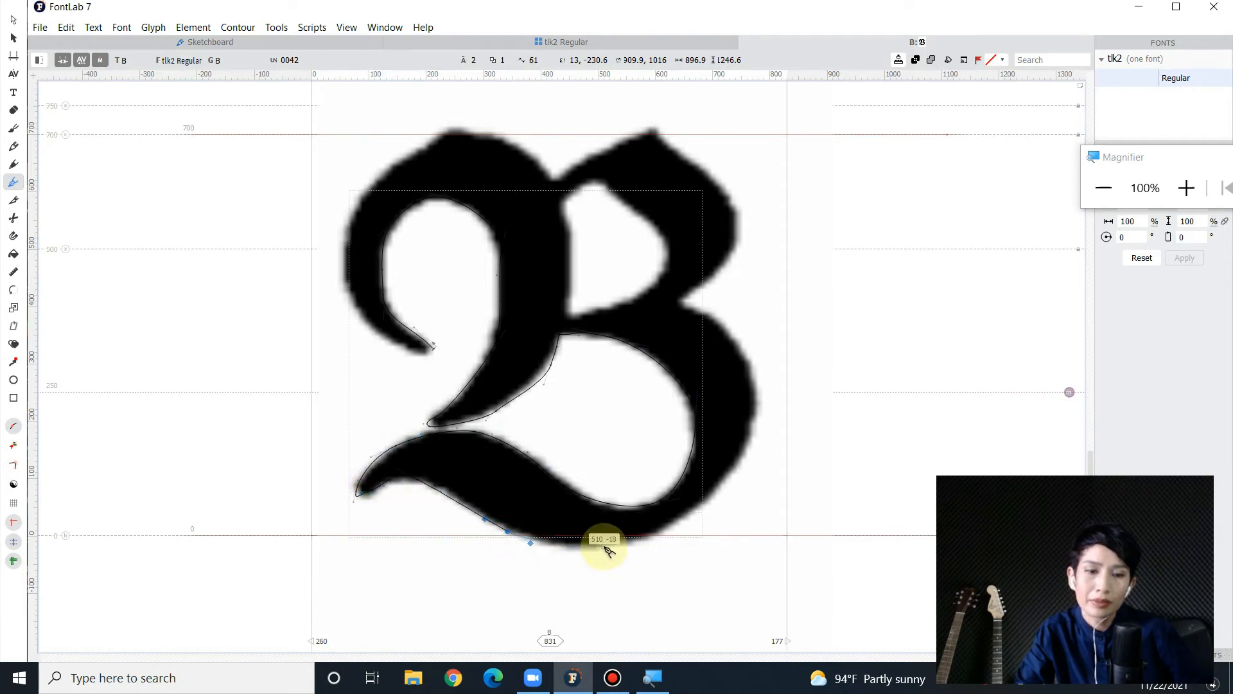
drag(603, 546, 625, 541)
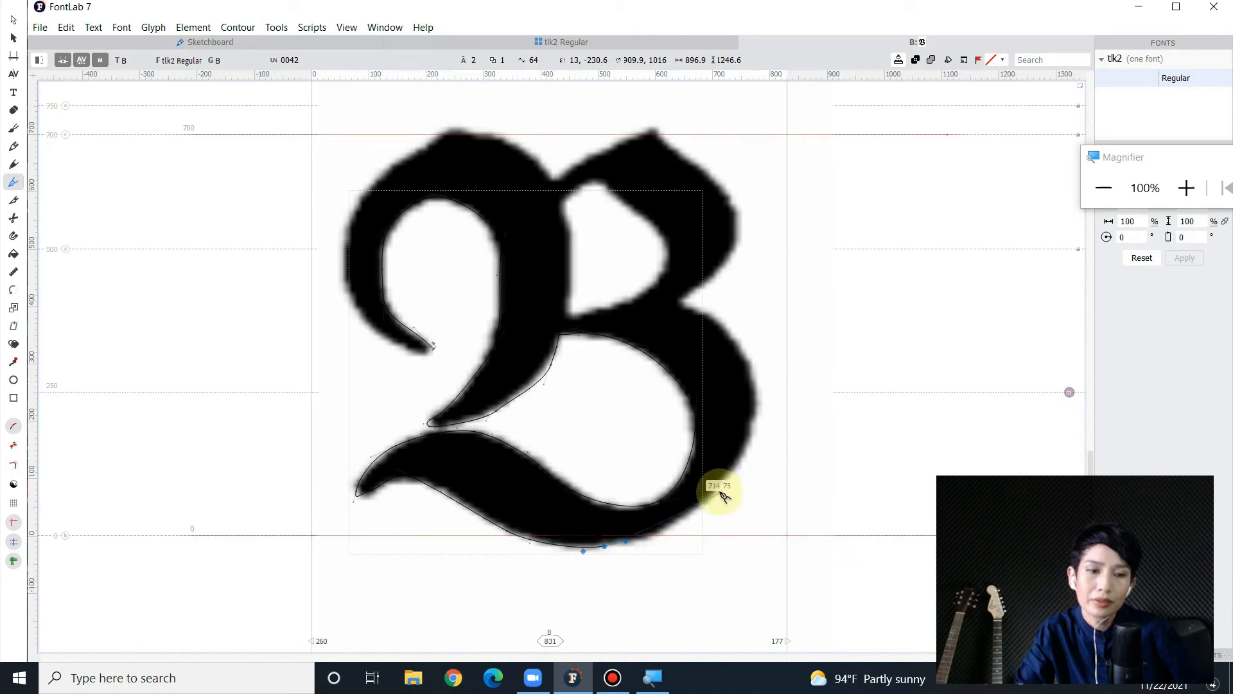
drag(716, 492, 736, 478)
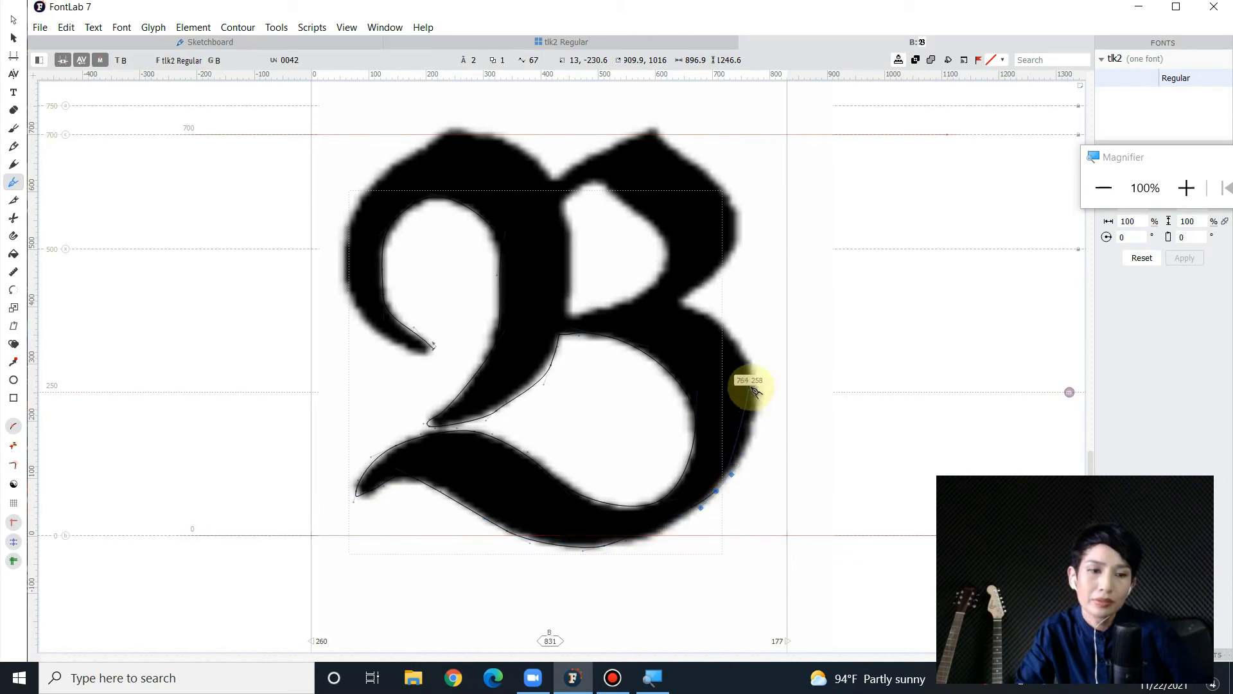
drag(753, 382, 684, 304)
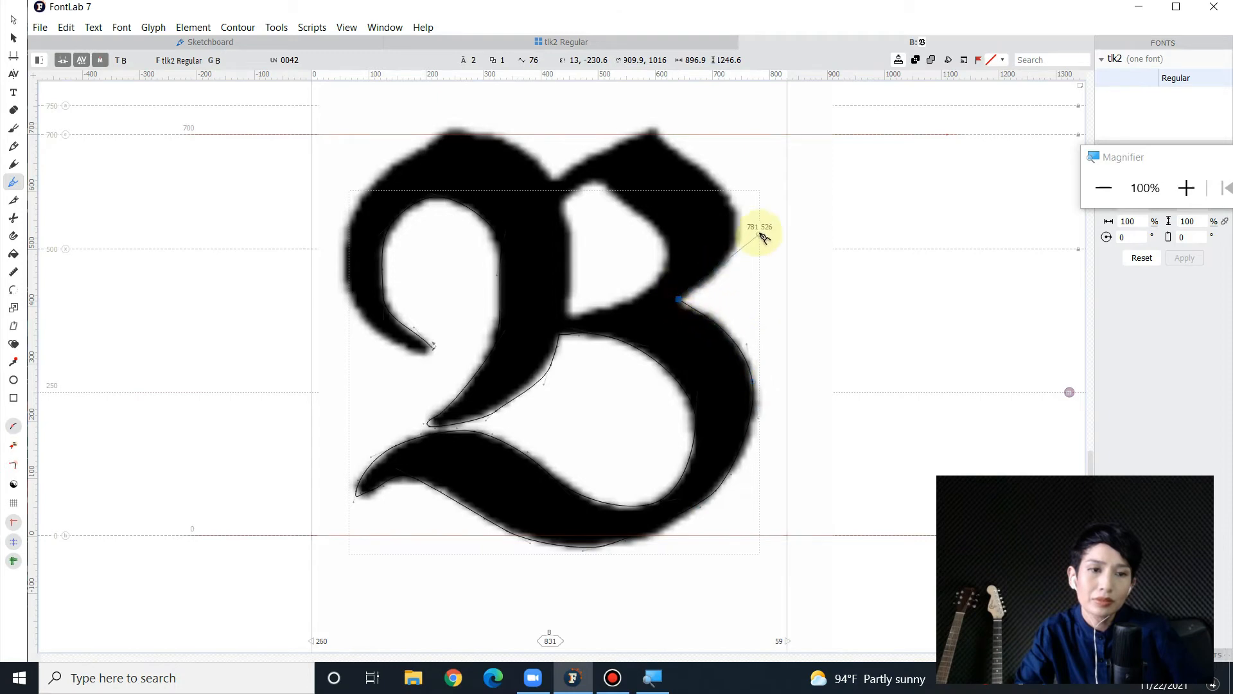
Continue the contour around the B's upper bowl to its peak and down the slope to the notch above the stem
drag(738, 230, 681, 158)
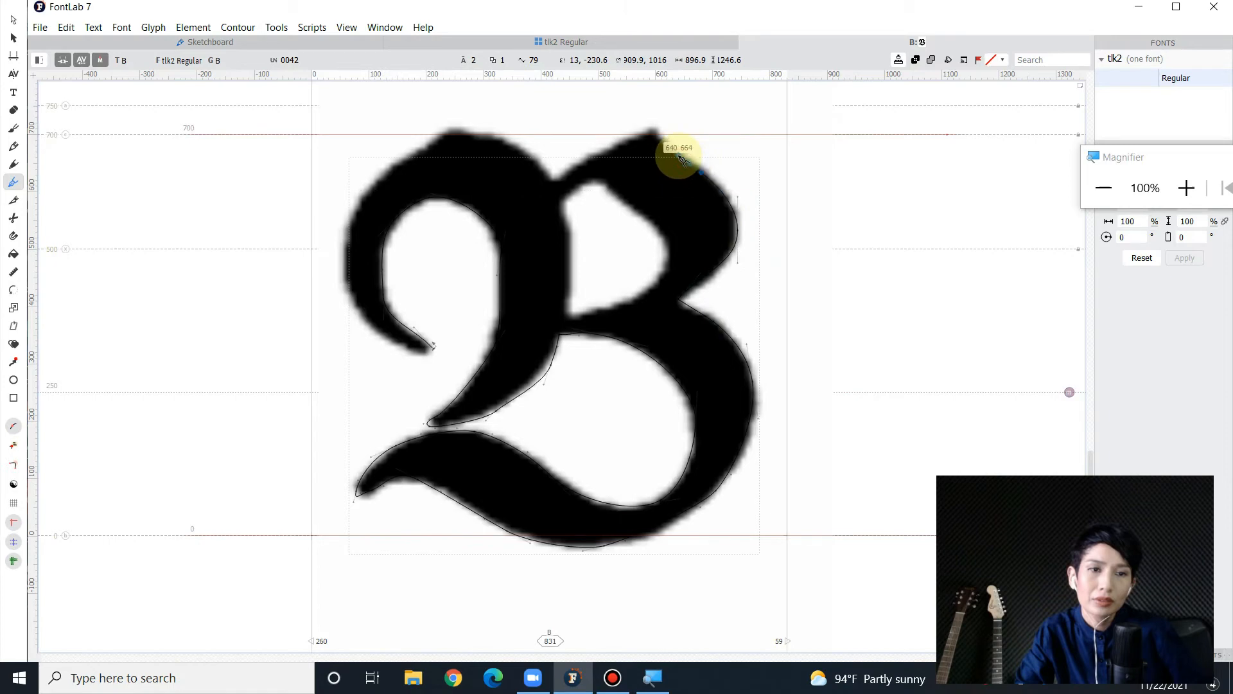
click(651, 127)
click(602, 154)
drag(602, 154, 586, 156)
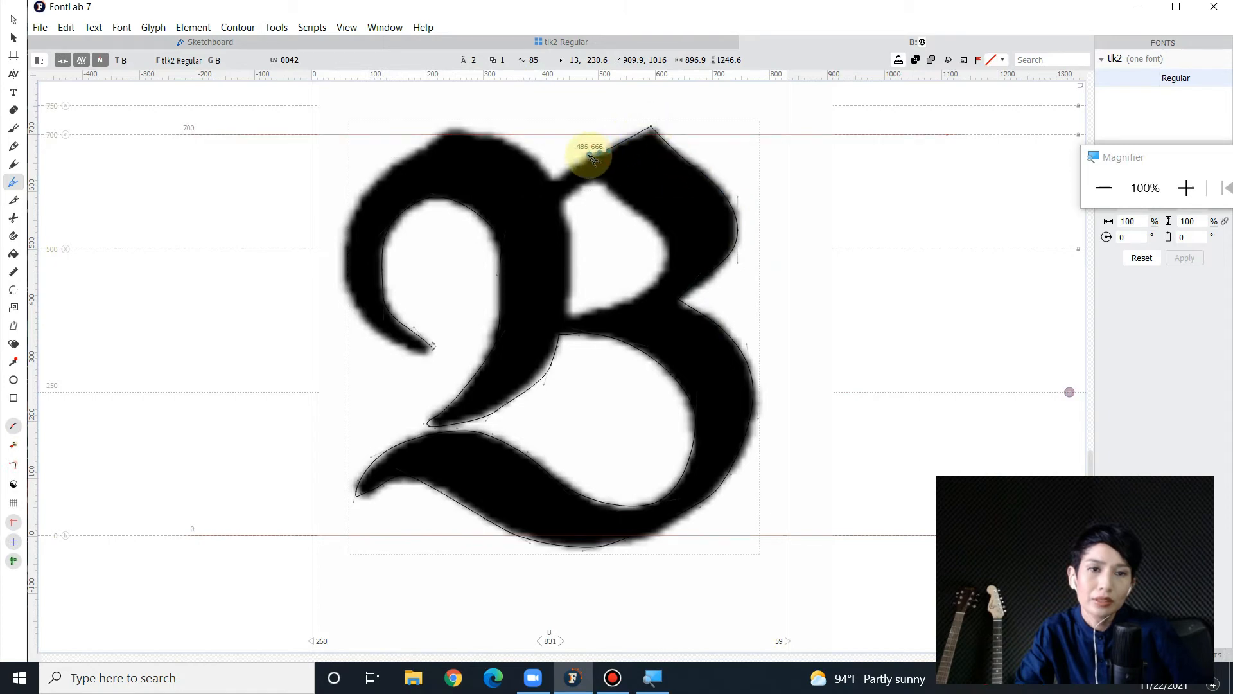
click(556, 186)
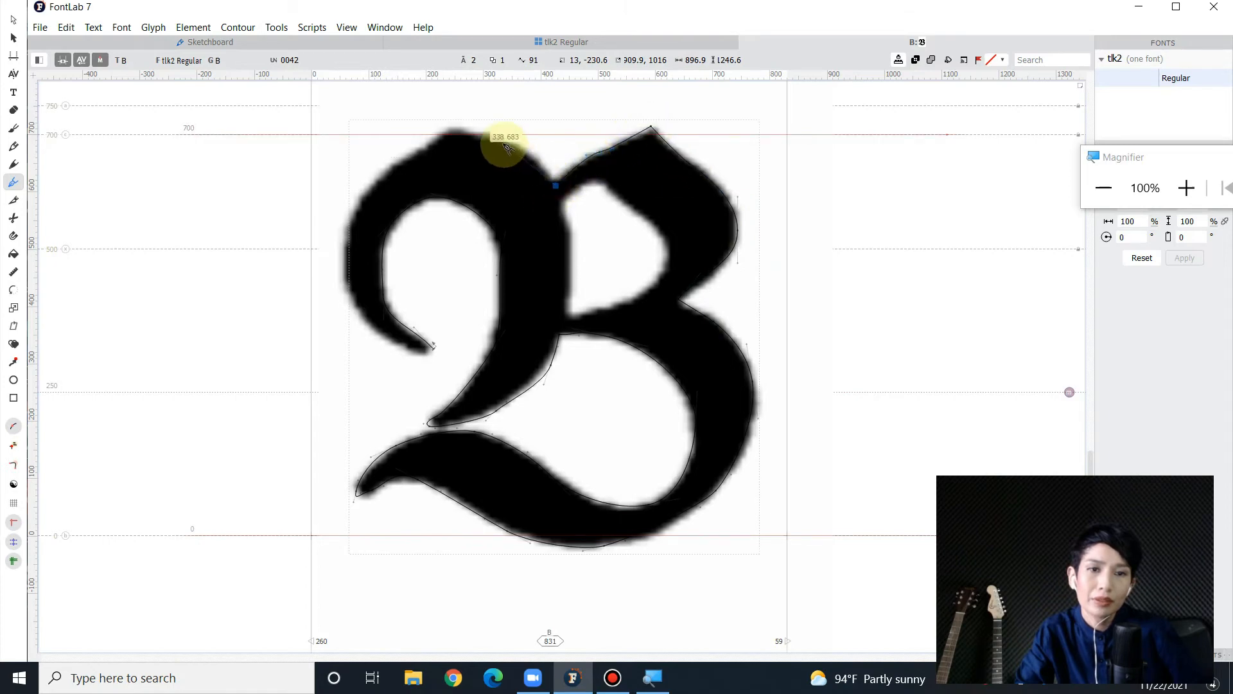
Trace over the top arch and down the hook's outer edge, closing the contour at the hook's tip
drag(501, 141, 441, 124)
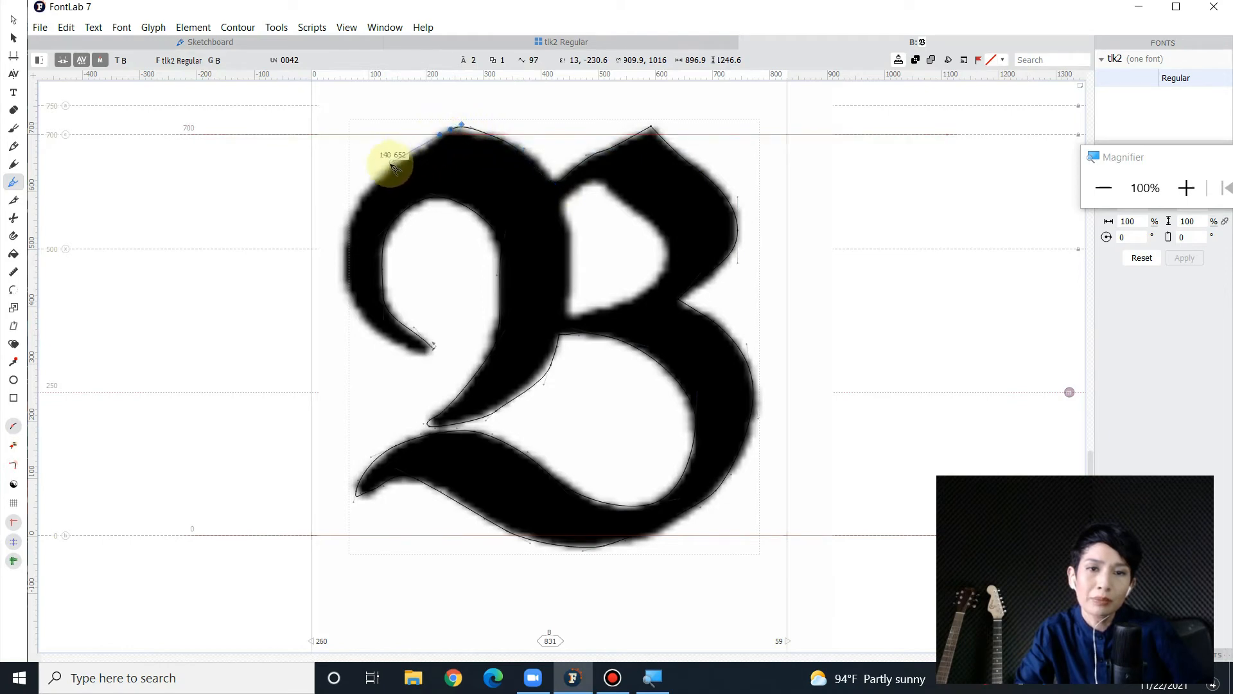
drag(372, 185, 361, 199)
click(342, 266)
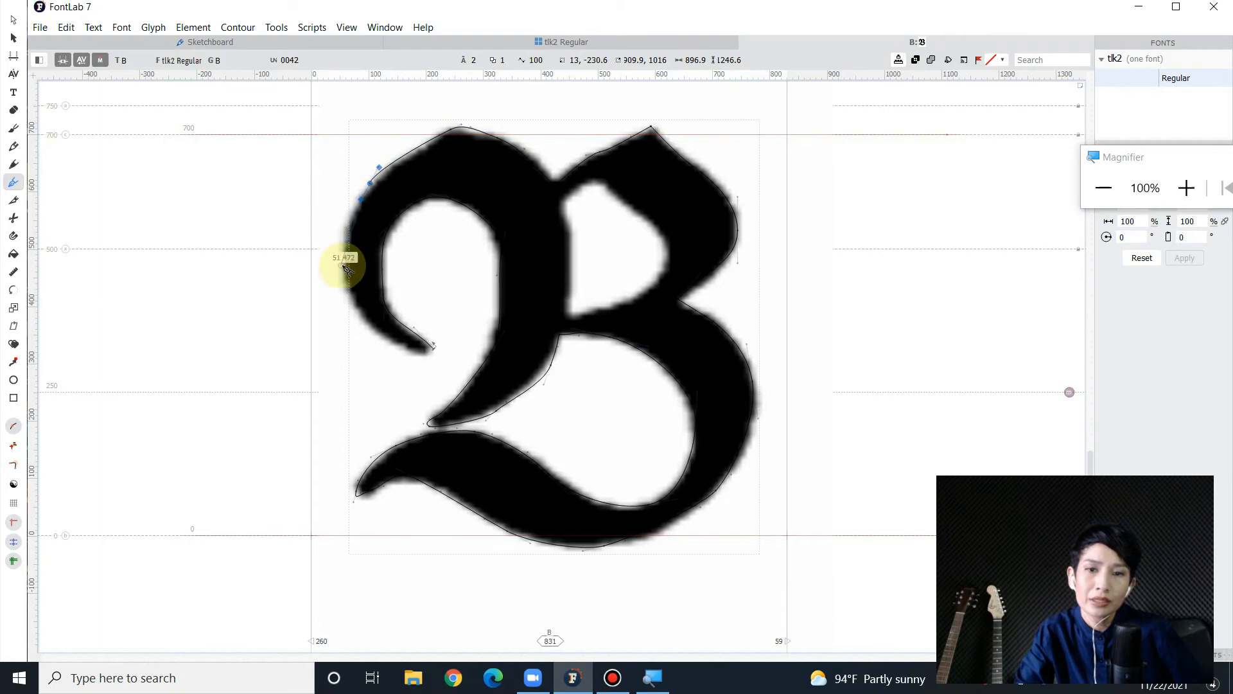
drag(345, 276, 439, 348)
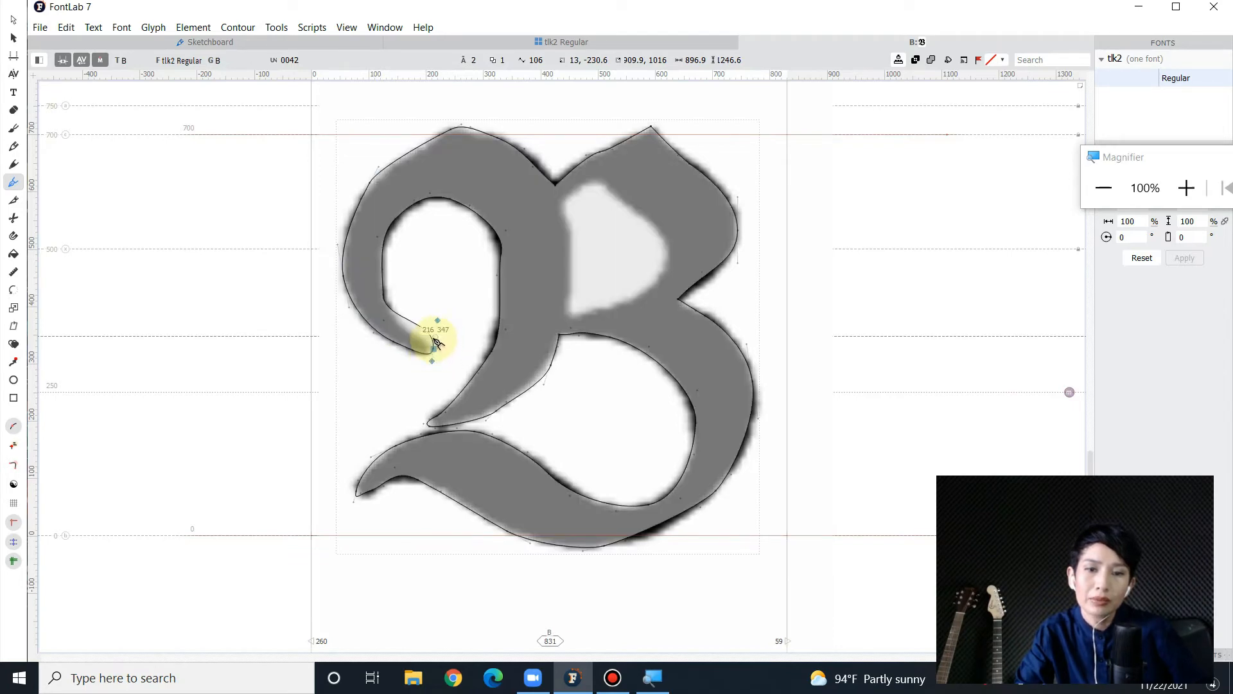
drag(427, 337, 427, 337)
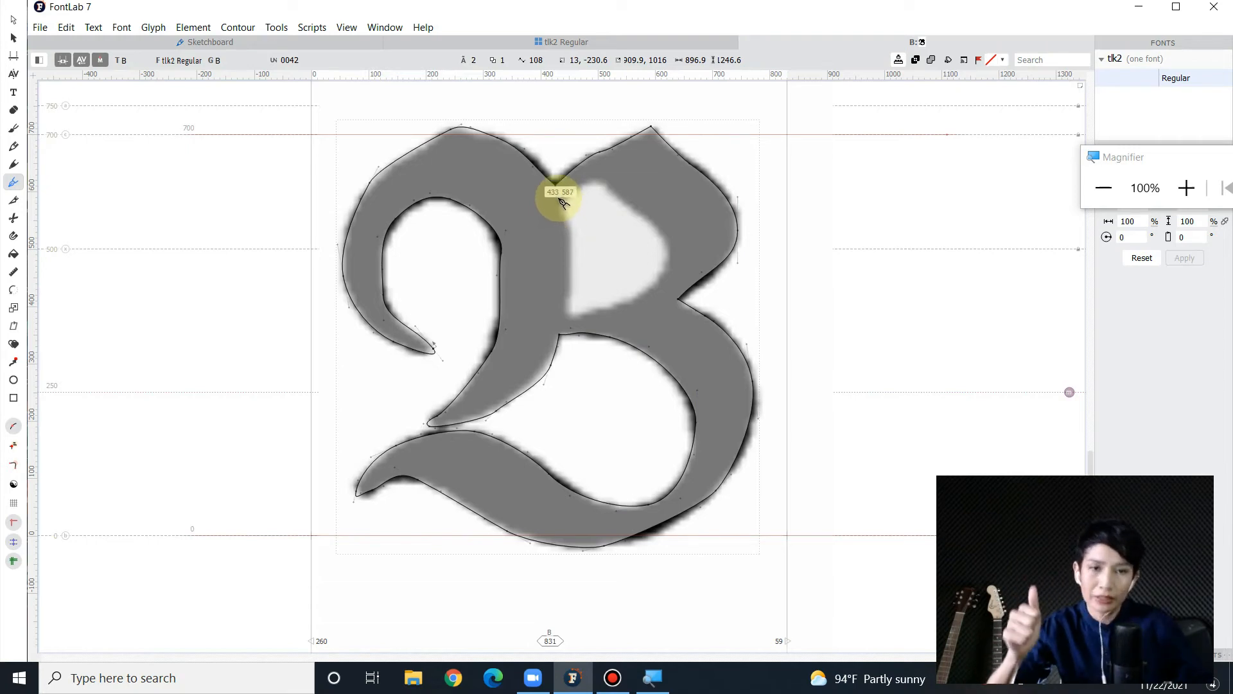
Trace the B's upper counter as a second closed contour inside the letter
drag(596, 184, 617, 187)
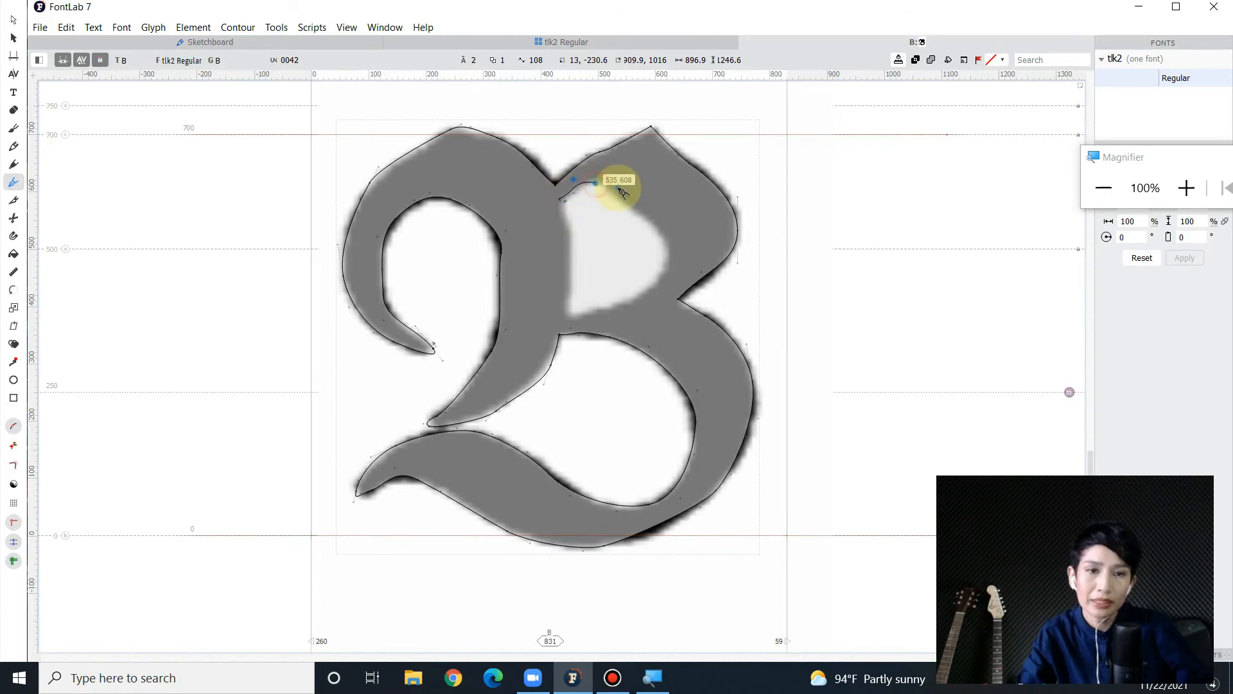
drag(663, 238, 571, 315)
mouse_move(570, 225)
mouse_down()
mouse_move(565, 206)
mouse_move(566, 218)
mouse_up()
click(561, 199)
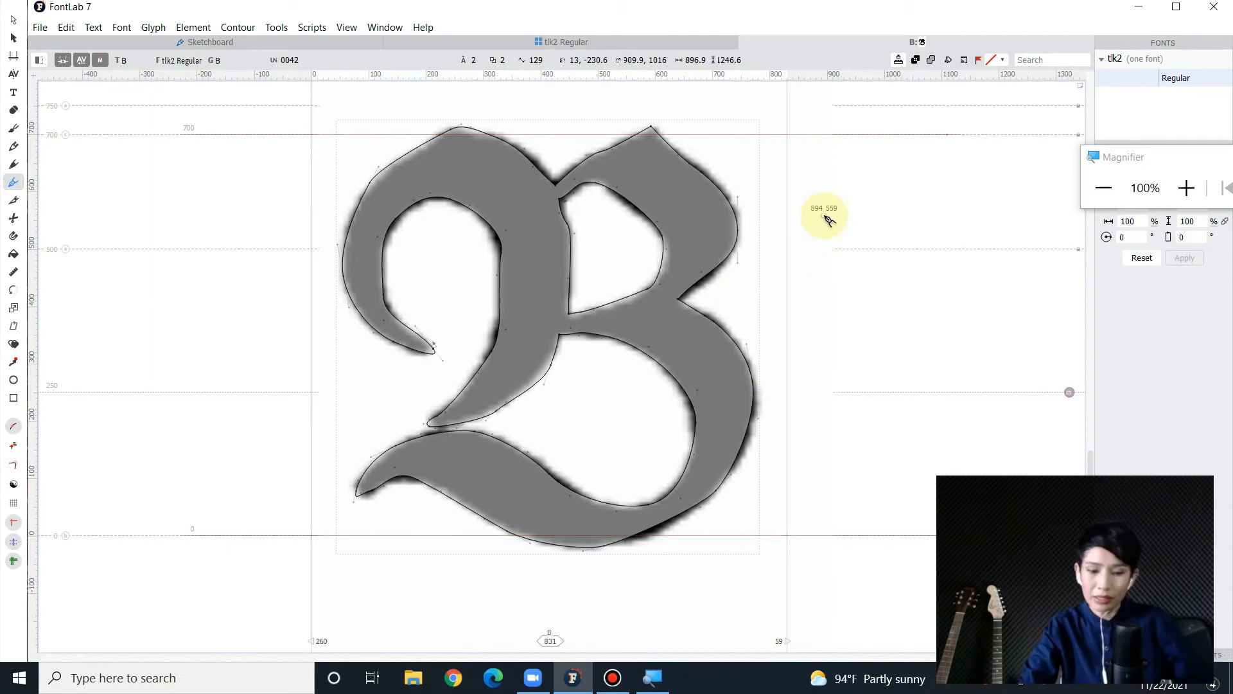
Preview the traced B as a filled shape and inspect it in the metrics view
key(space)
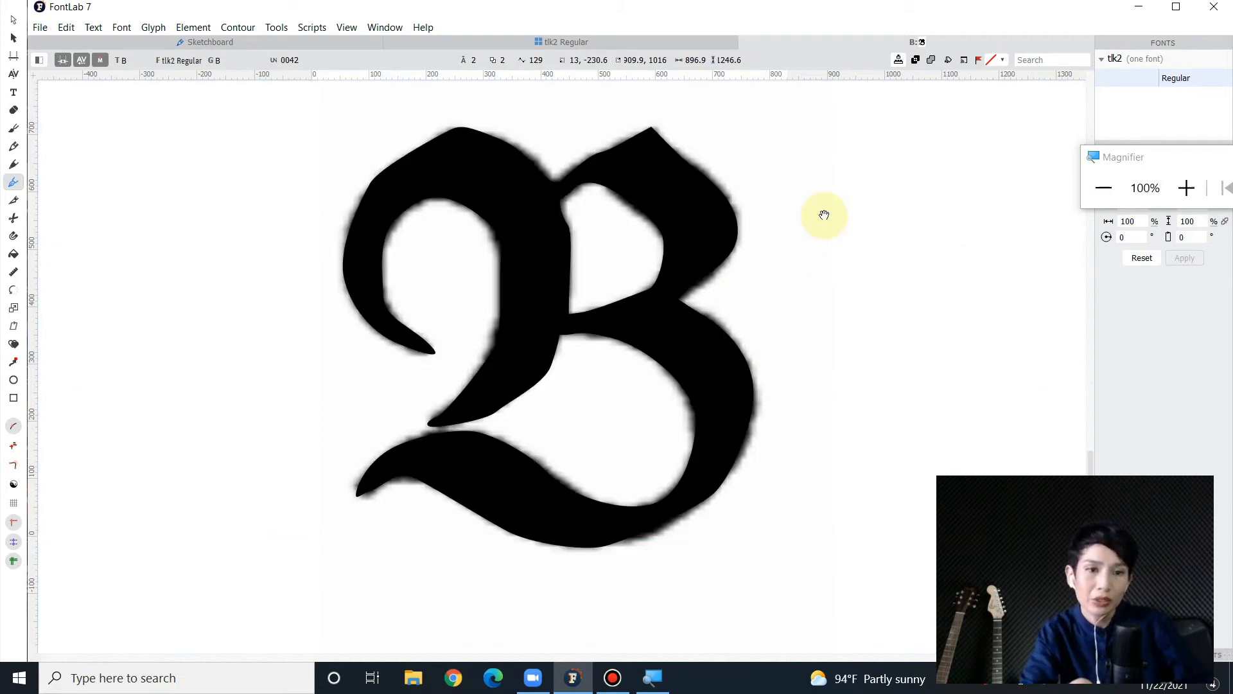
key(space)
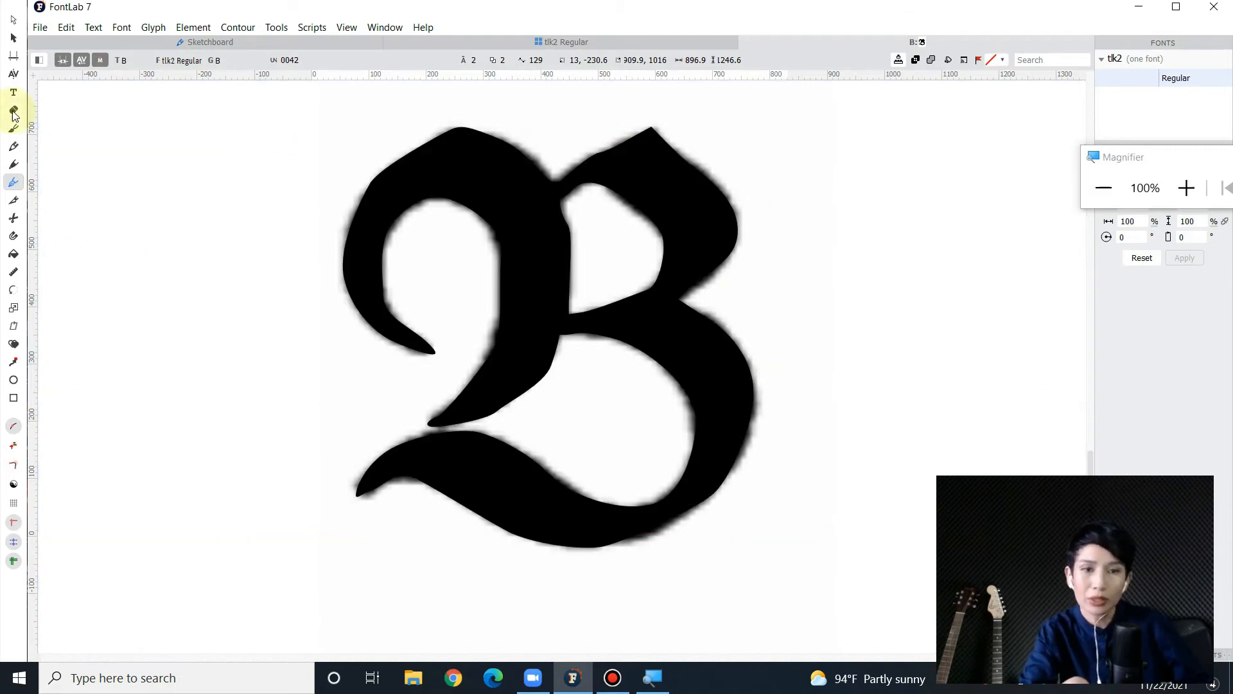
click(13, 56)
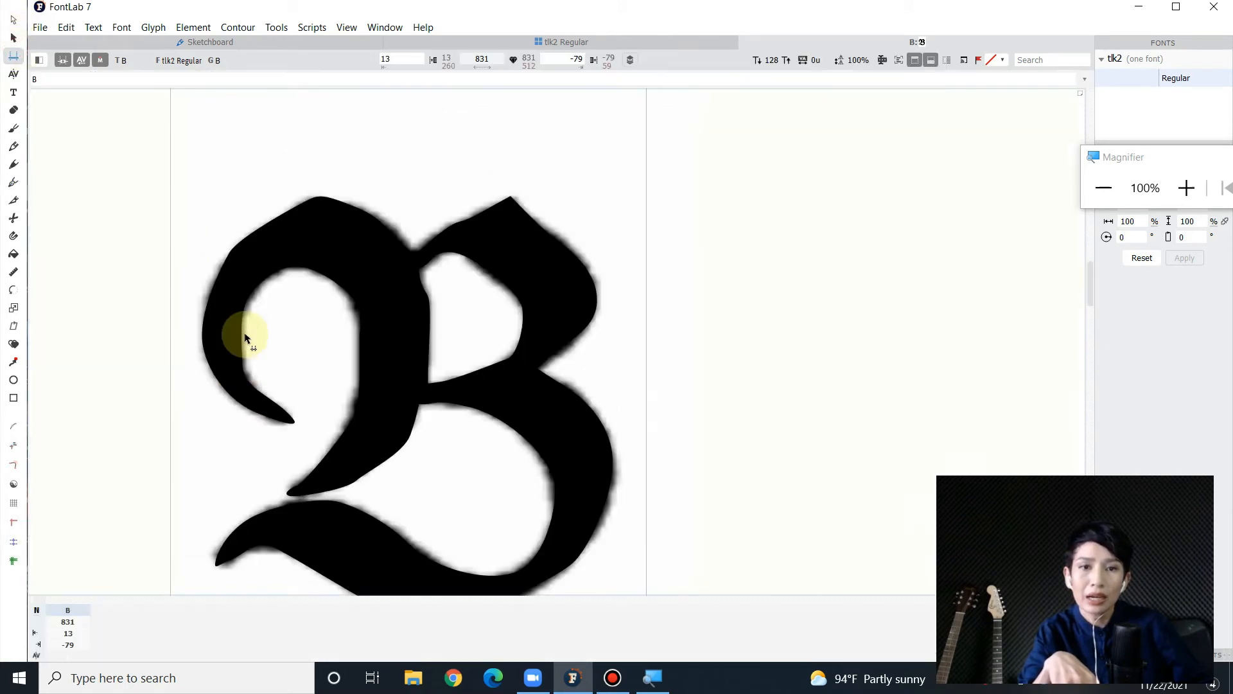
scroll(626, 218, up, 2)
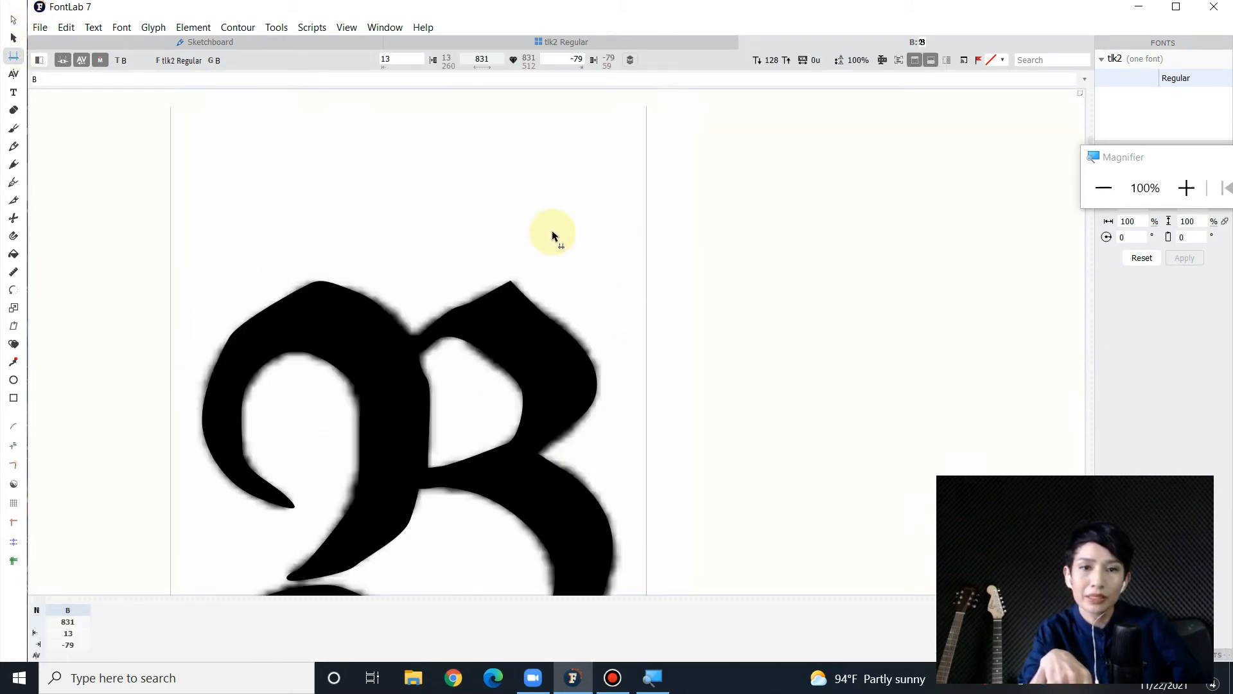
scroll(193, 226, down, 1)
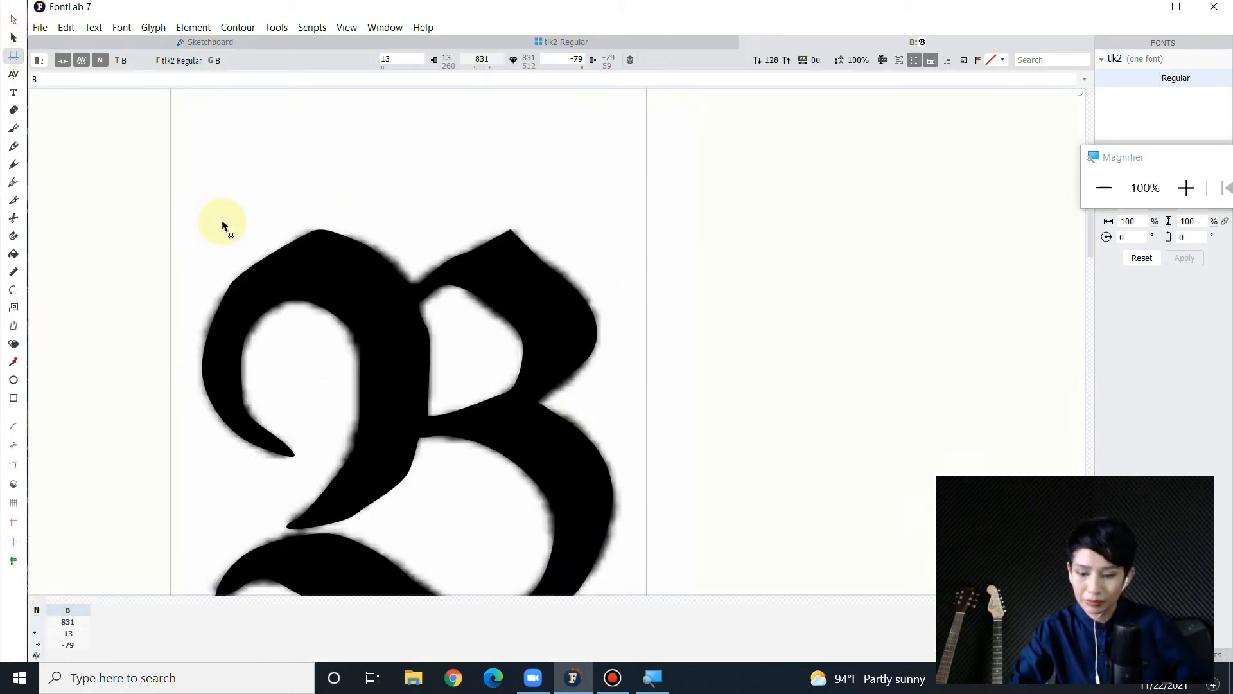
key(super)
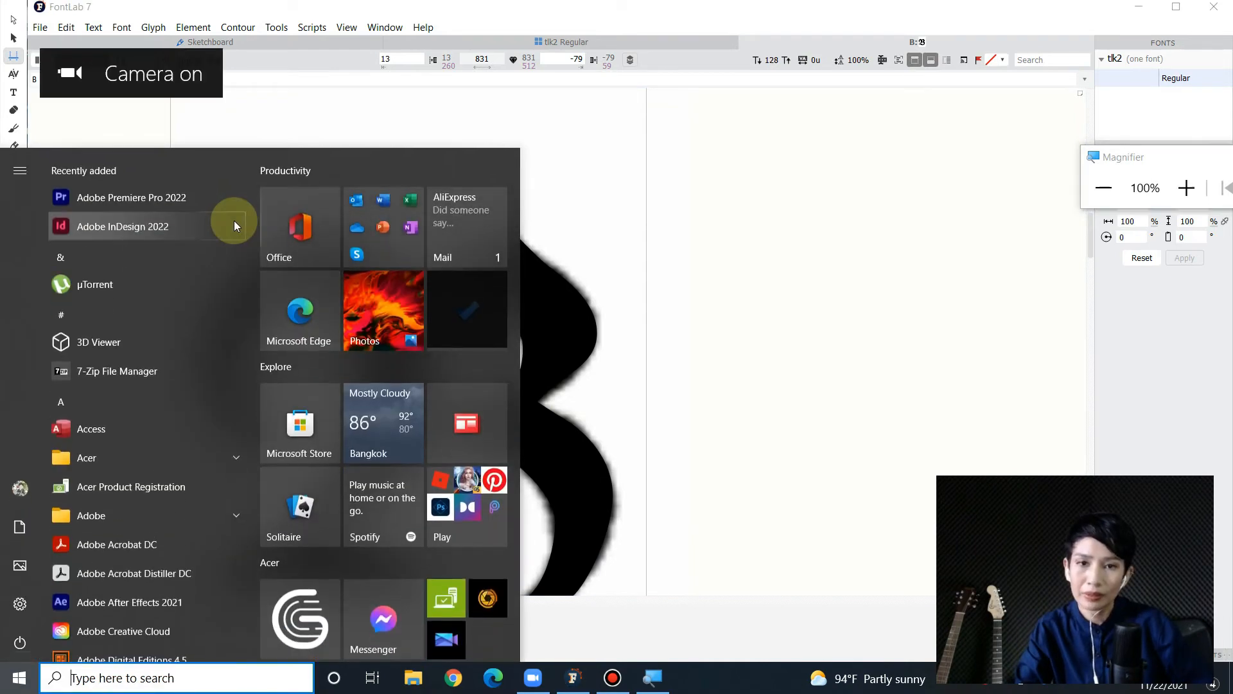
click(779, 311)
key(ctrl+0)
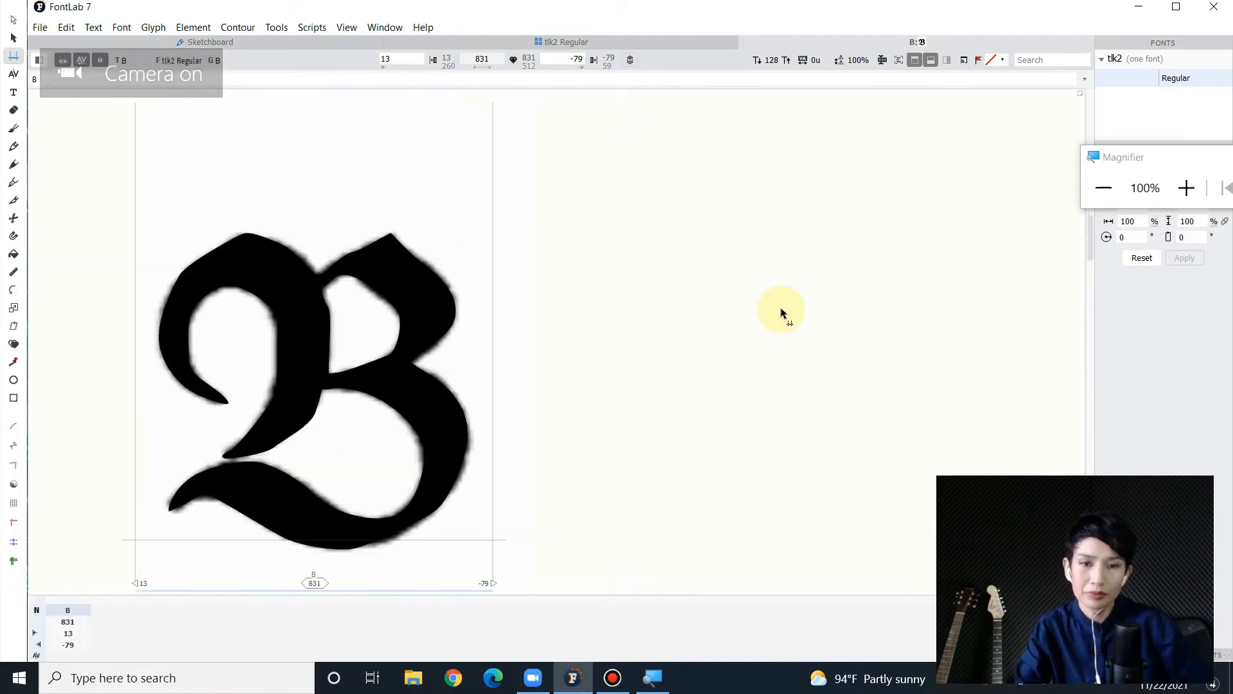
click(560, 40)
double_click(372, 149)
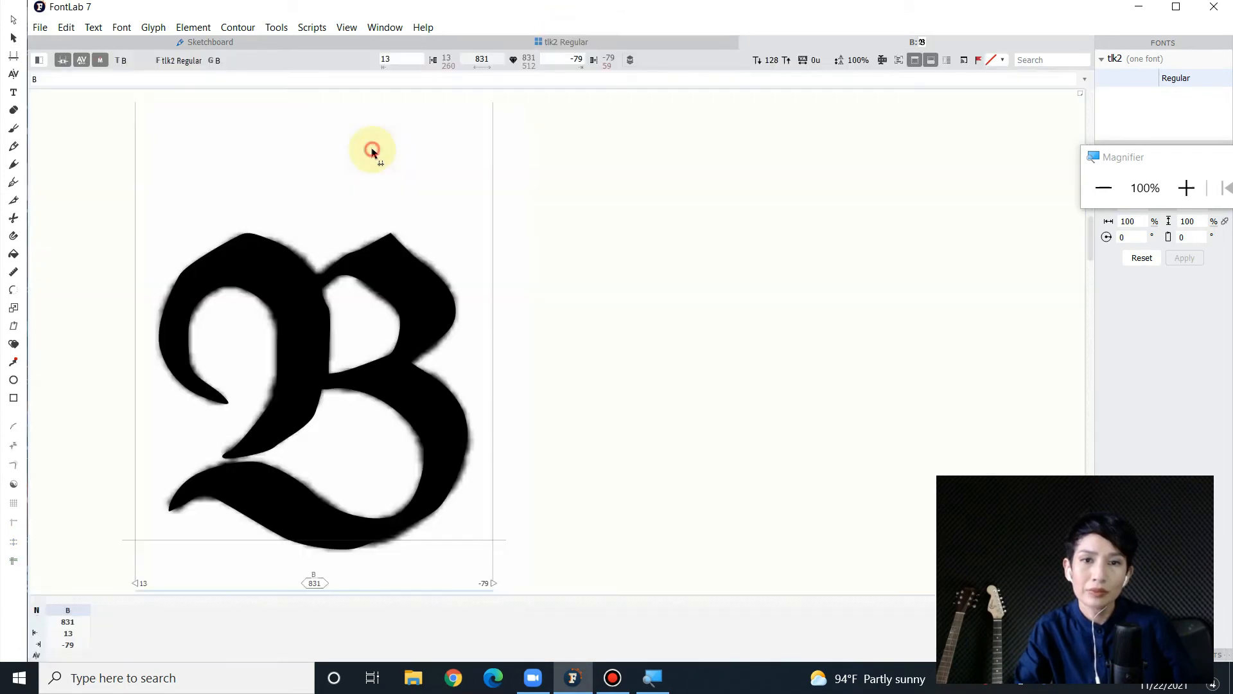
drag(311, 200, 458, 187)
key(ctrl+z)
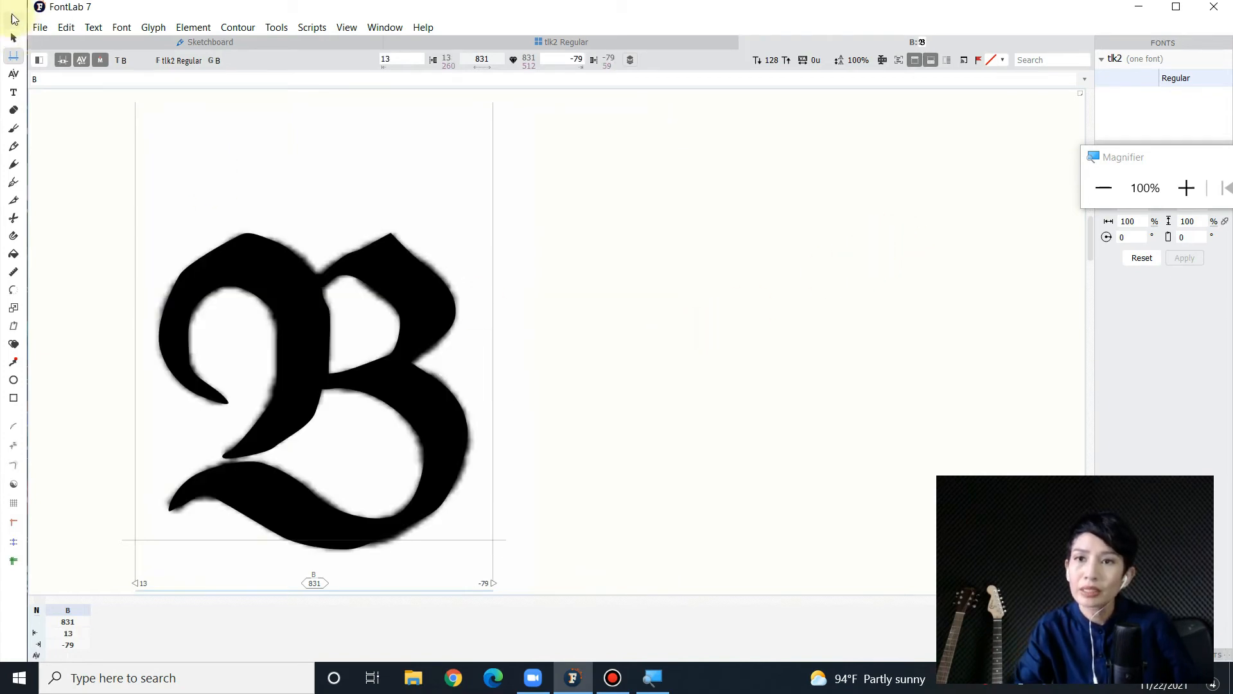
Delete the reference image behind the B and preview the remaining outline
click(13, 37)
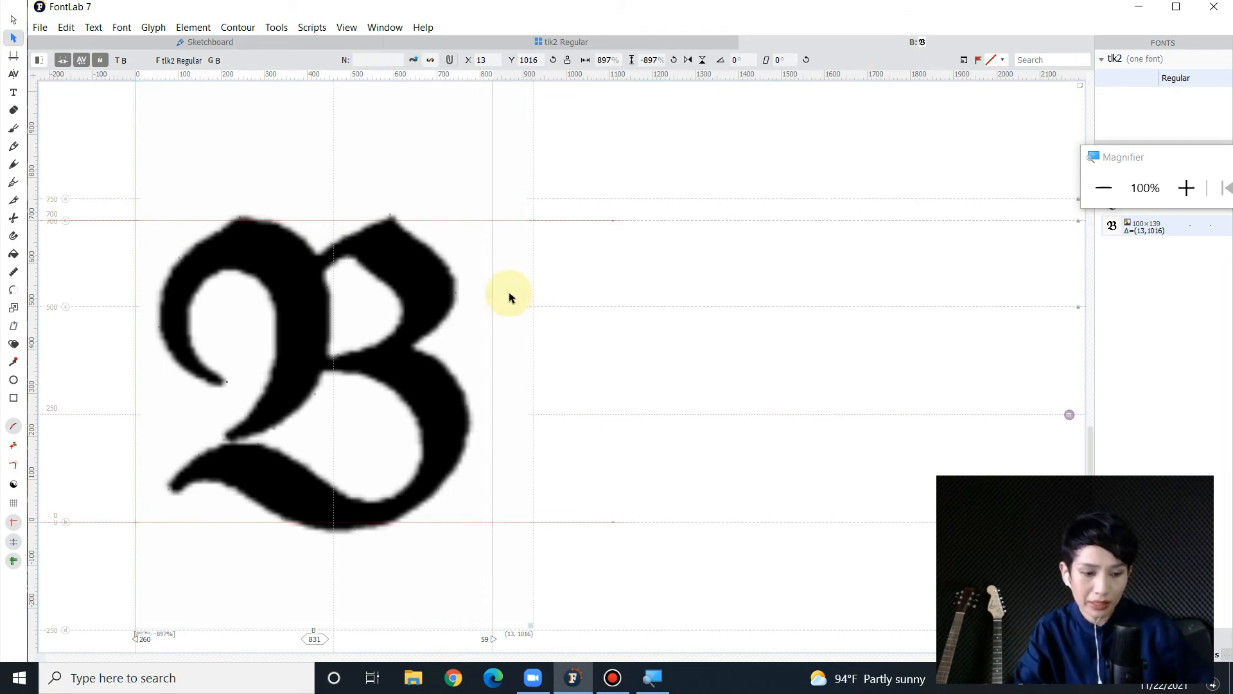
key(Delete)
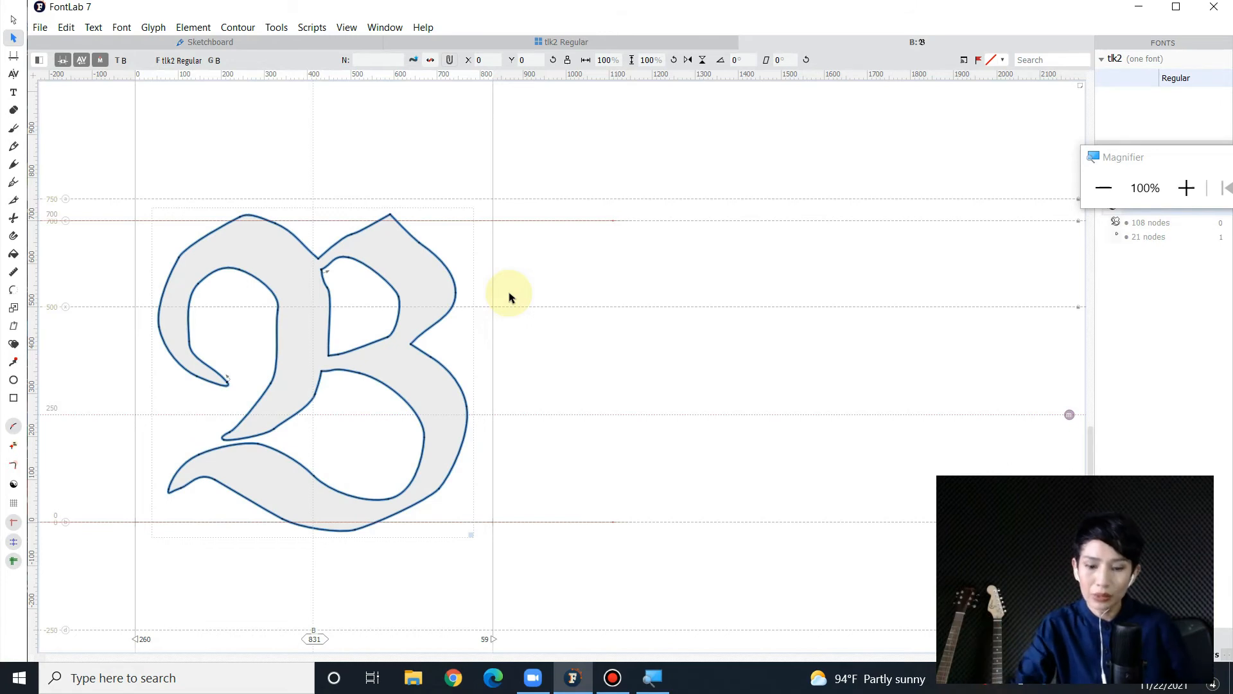
key(space)
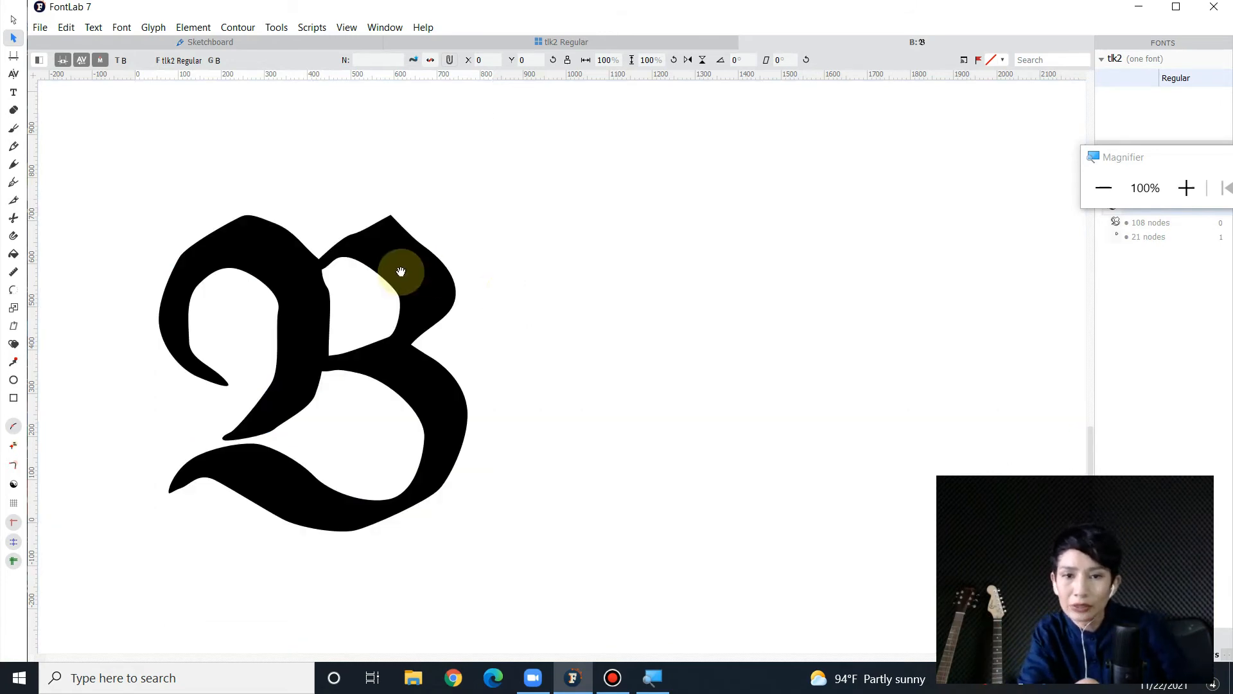
Select the whole B outline, apply Simplify and Harmonize to its contours, and preview the smoothed letter
click(14, 39)
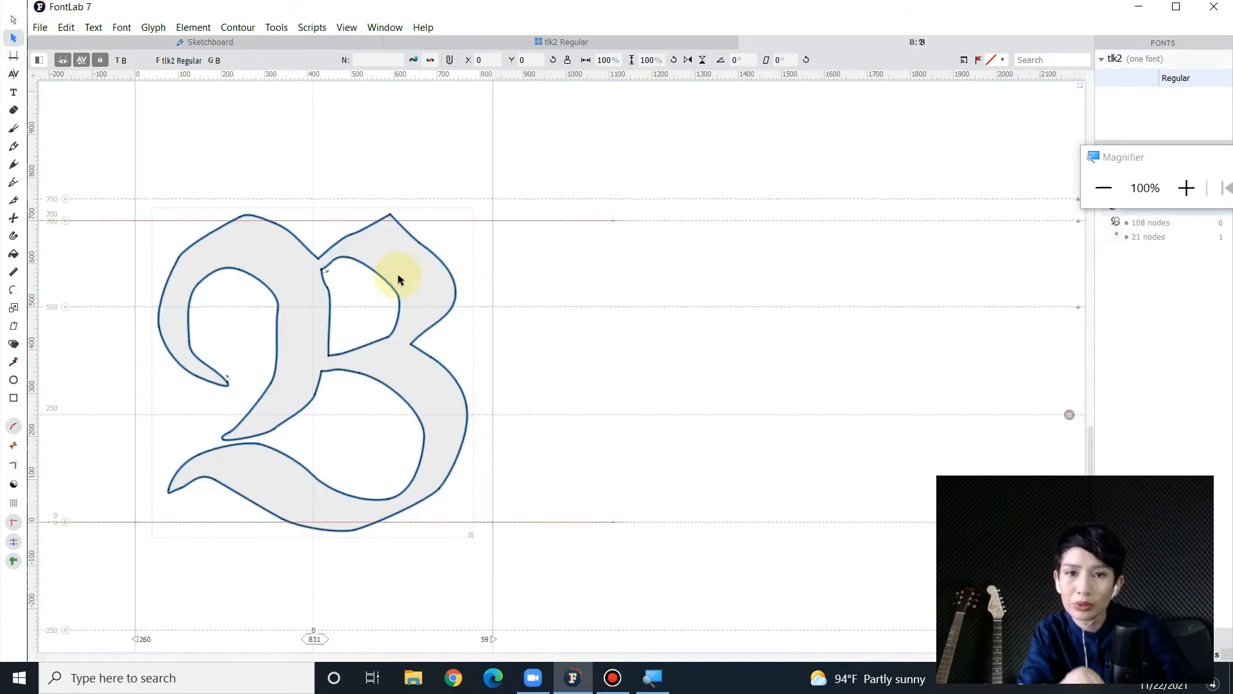
drag(110, 165, 571, 561)
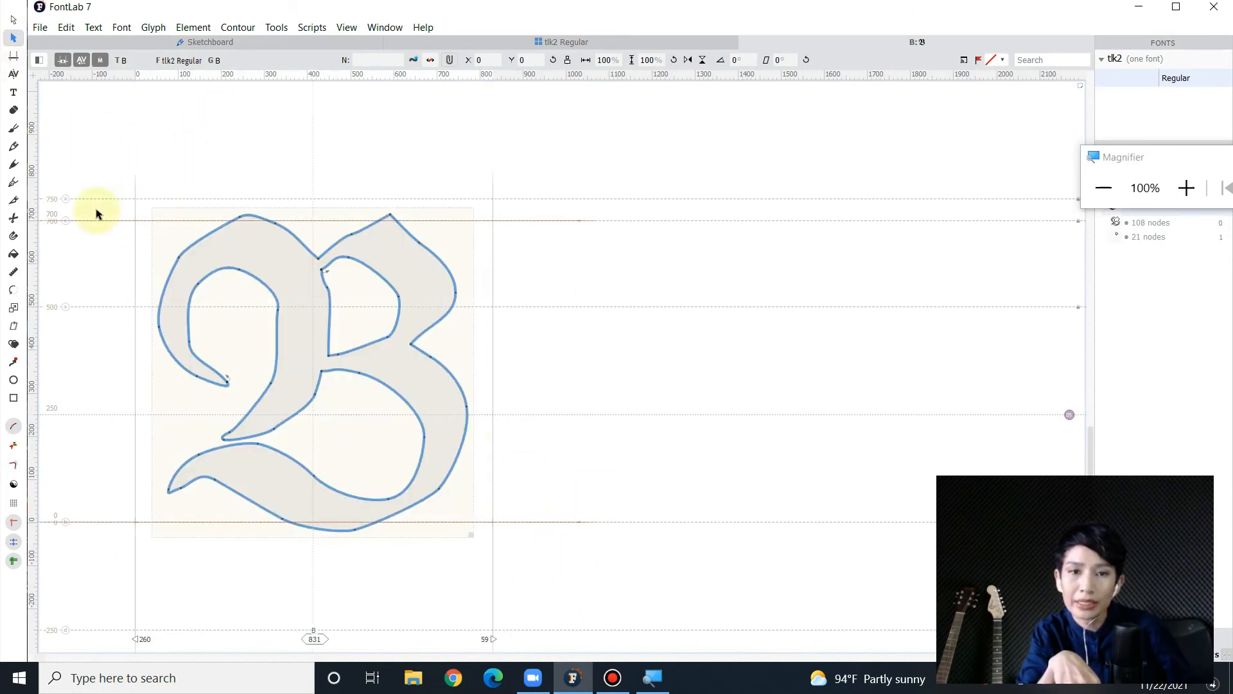
click(237, 27)
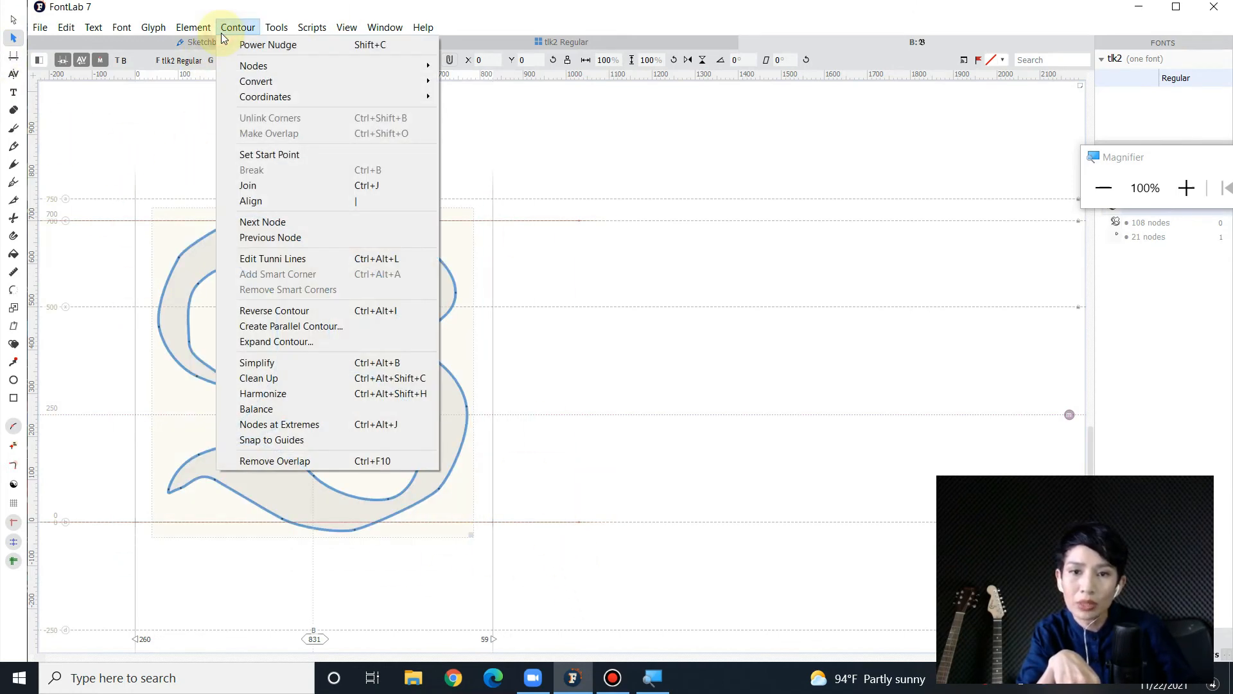
click(330, 362)
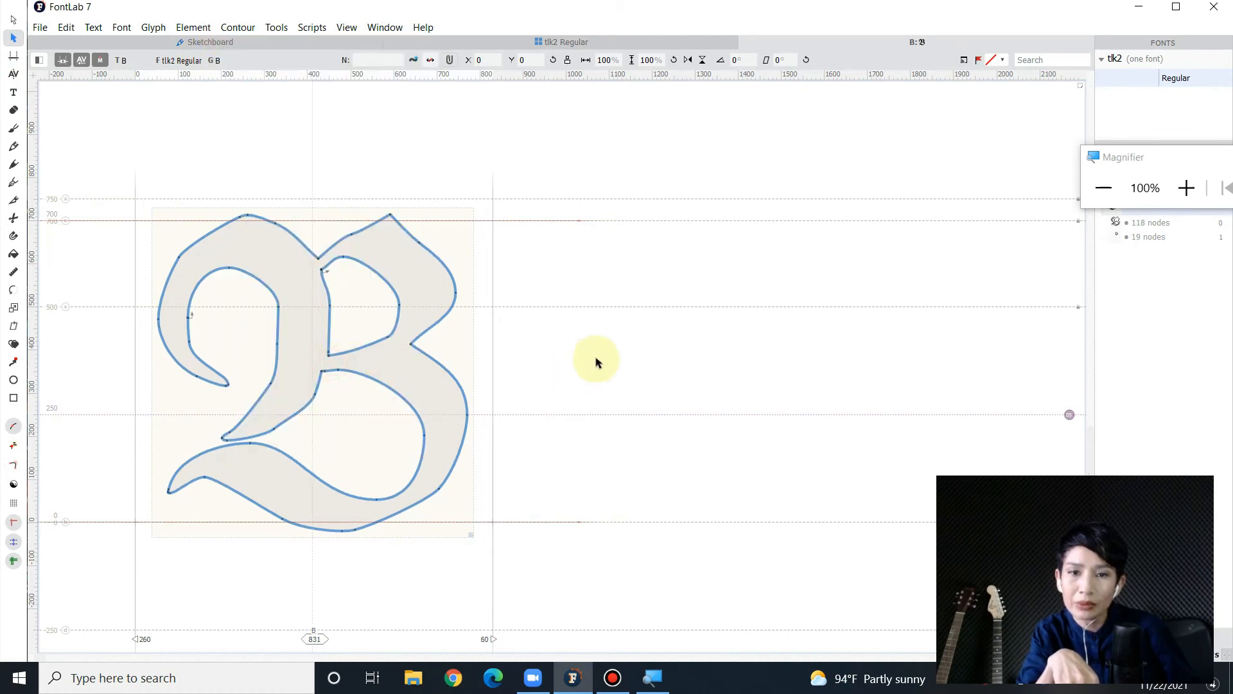
click(235, 27)
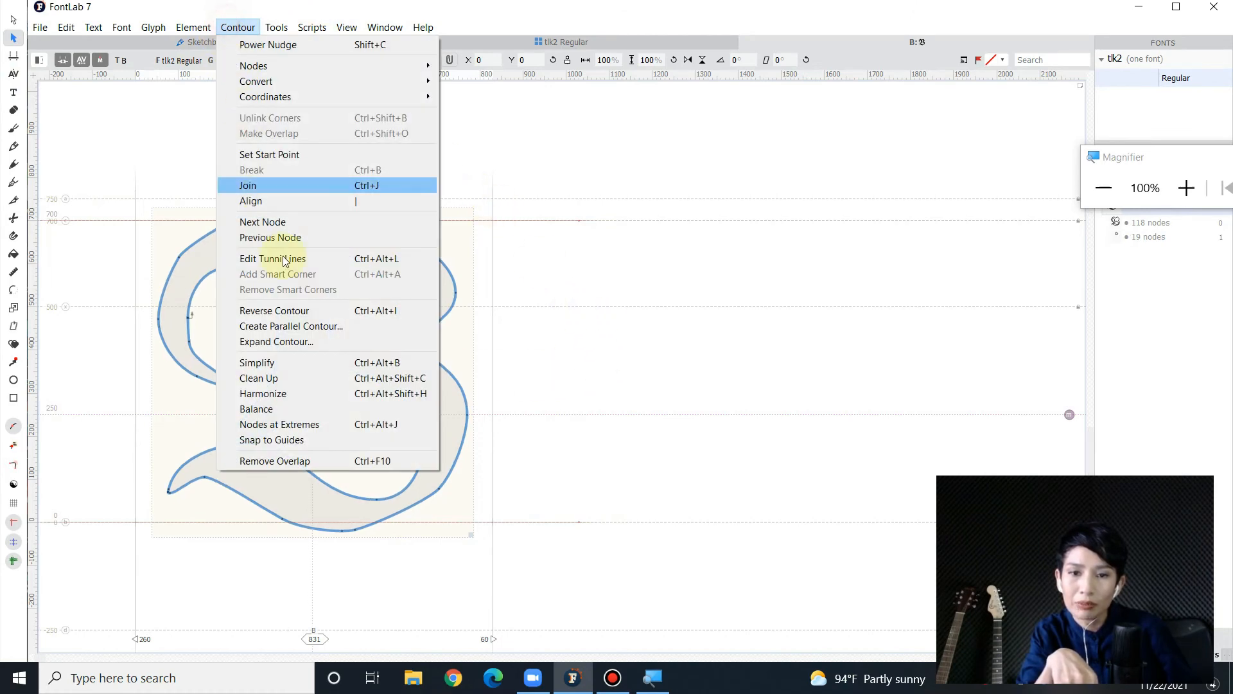
click(345, 397)
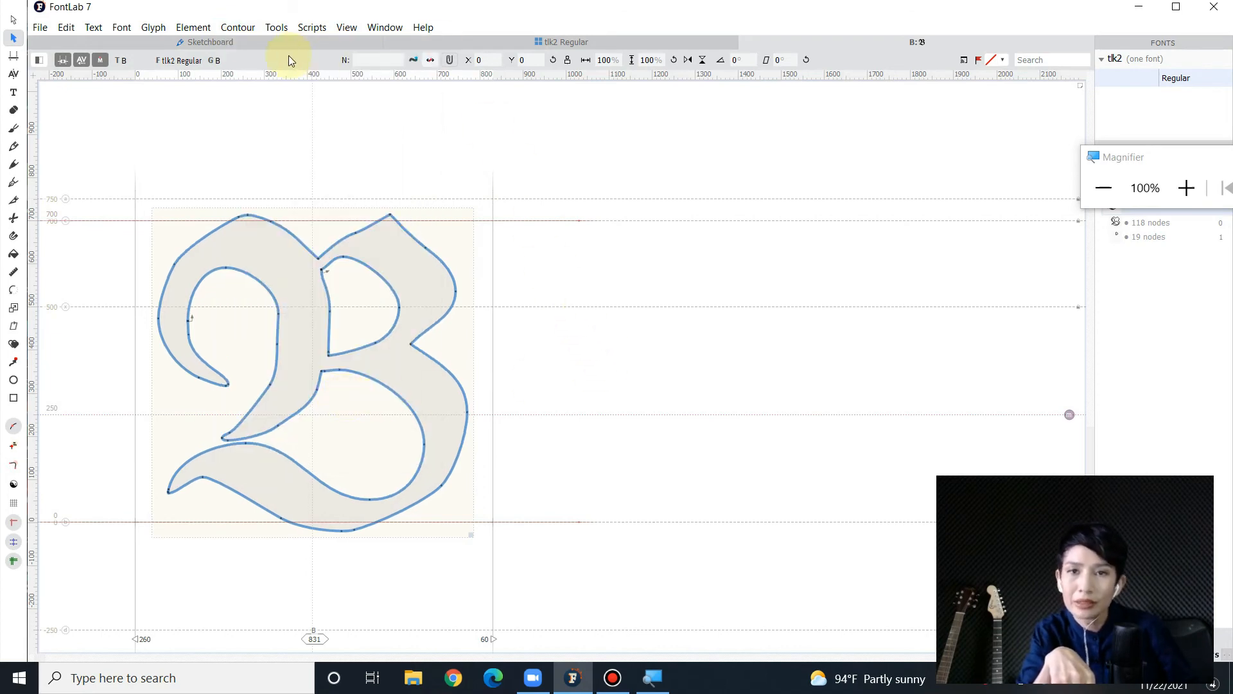
key(space)
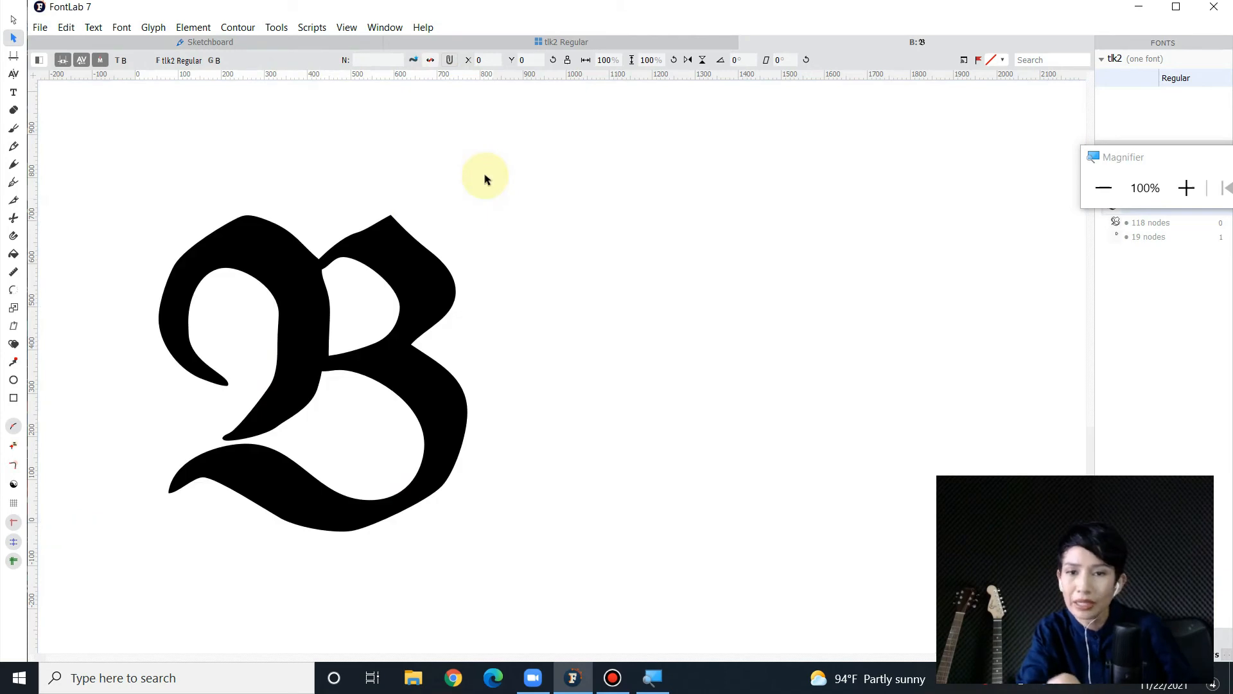
Move the curve handle on the slope between the B's top notch and right peak to X 548, Y 689
click(16, 28)
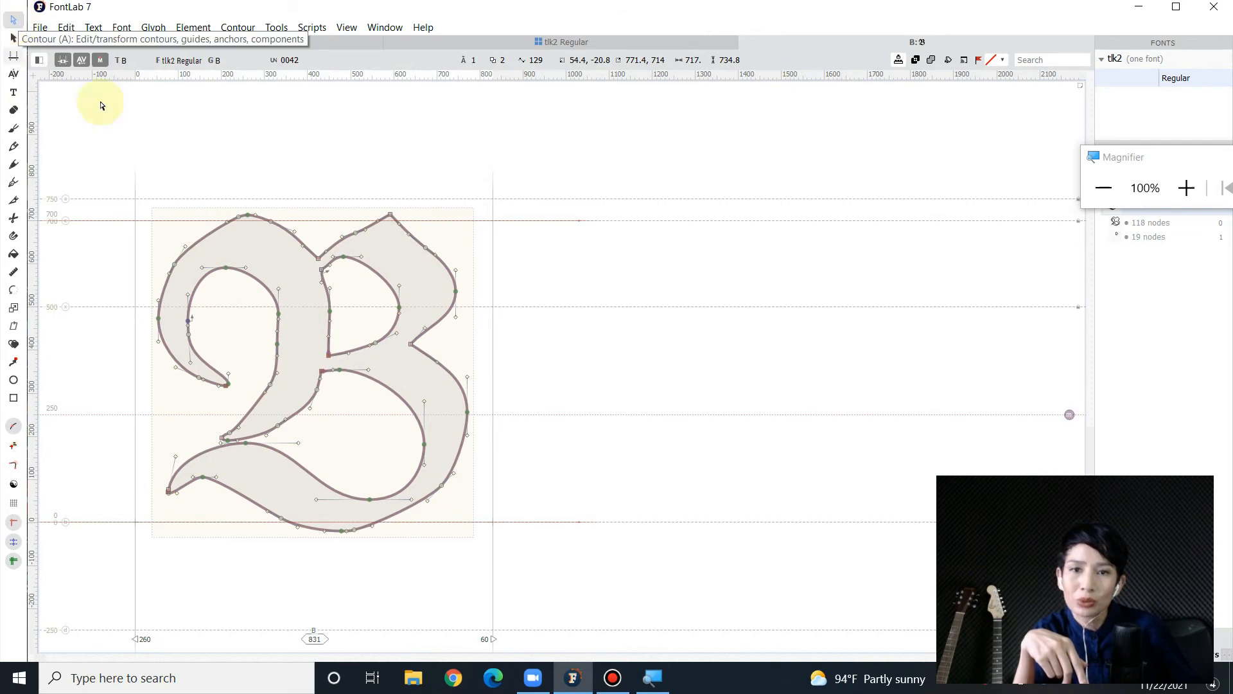
click(355, 234)
drag(364, 230, 369, 220)
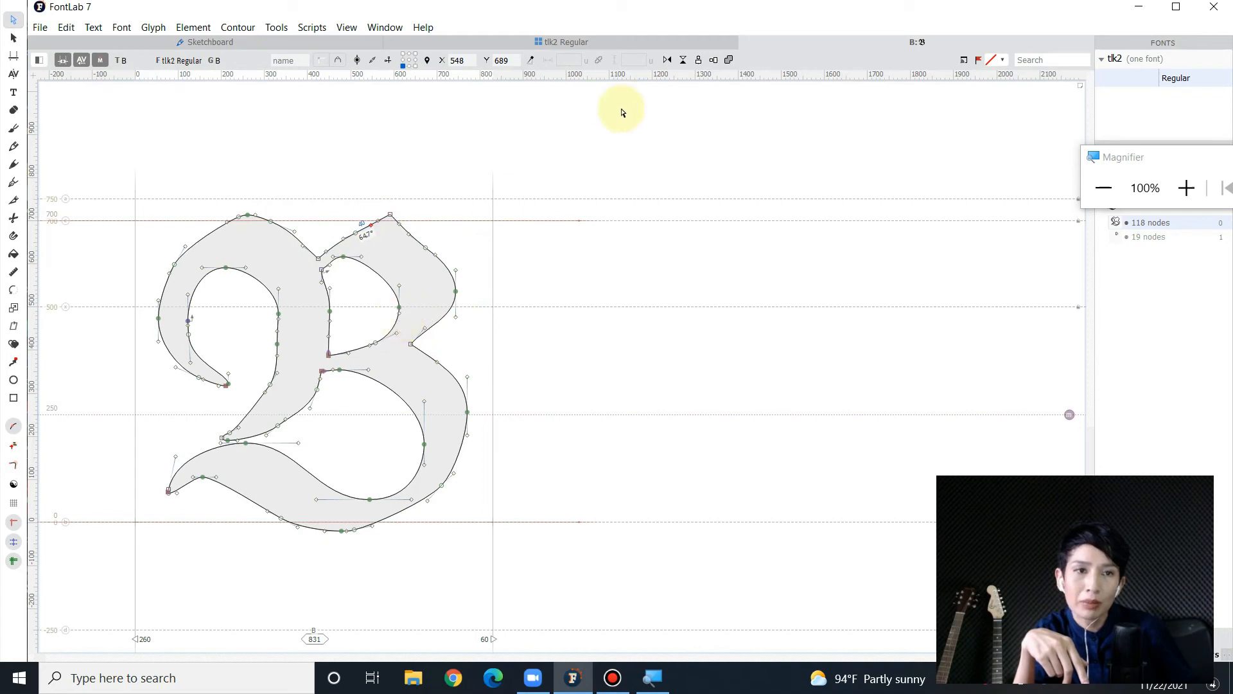
key(space)
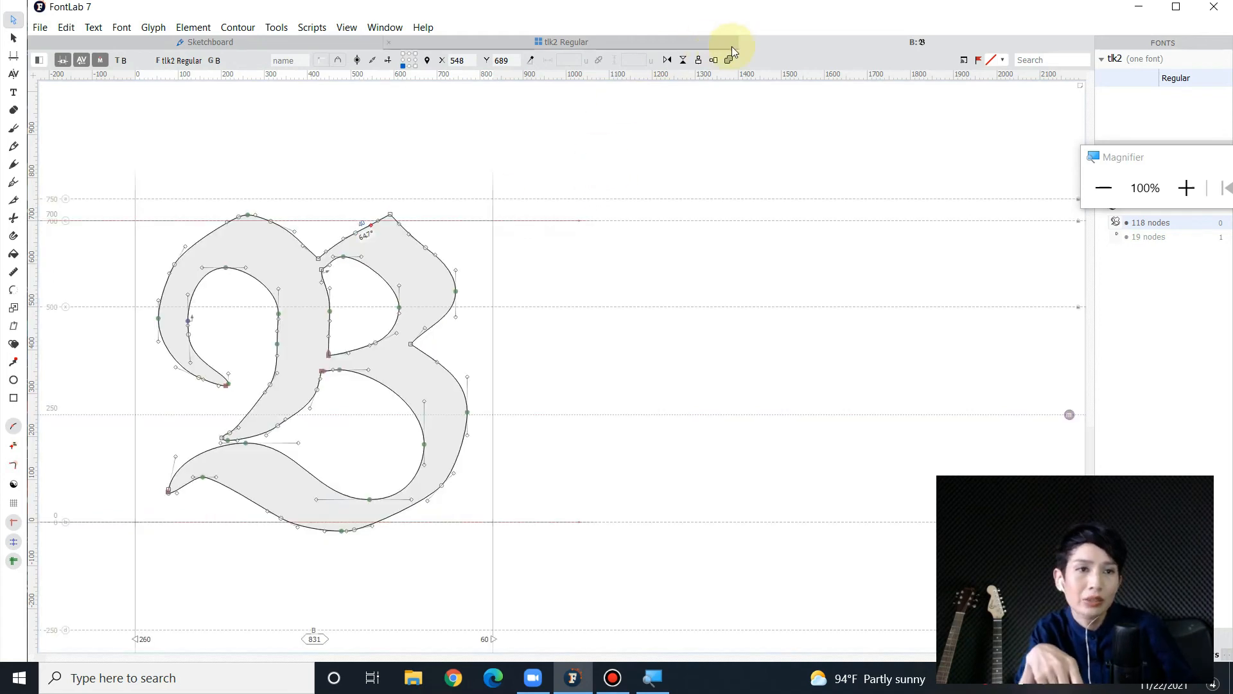
Return to the tlk2 Regular glyph overview and open the empty lowercase o glyph for drawing
click(744, 41)
click(310, 134)
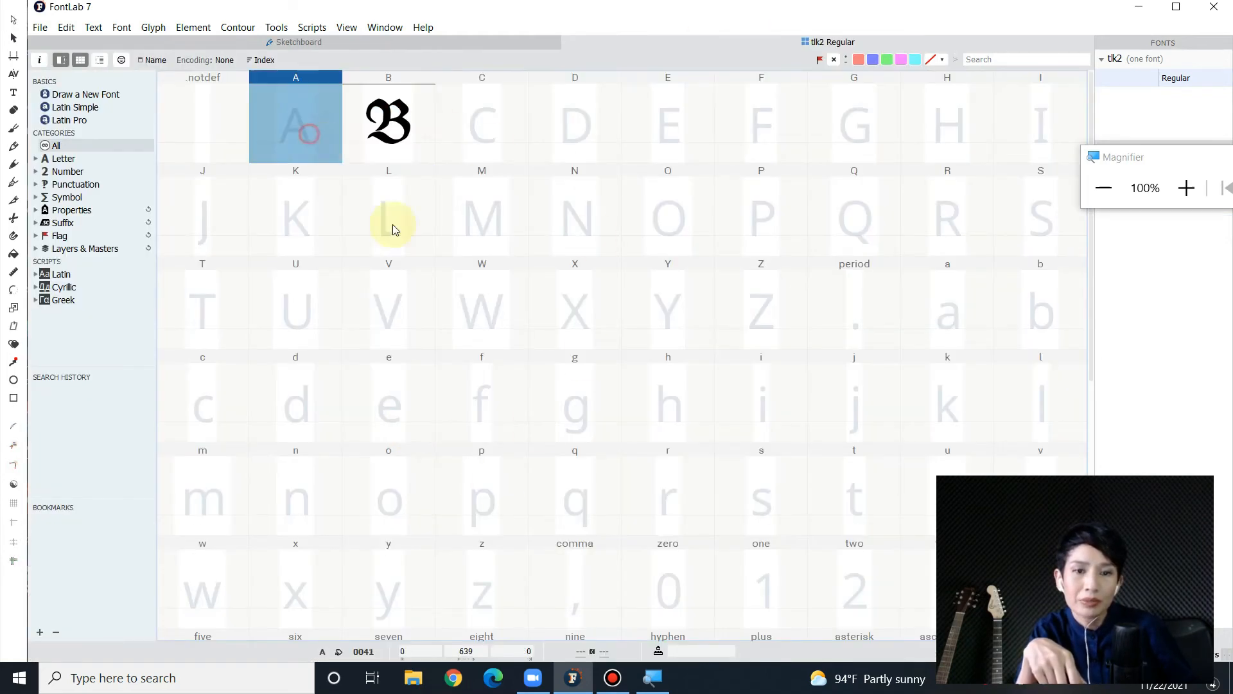
scroll(756, 433, down, 1)
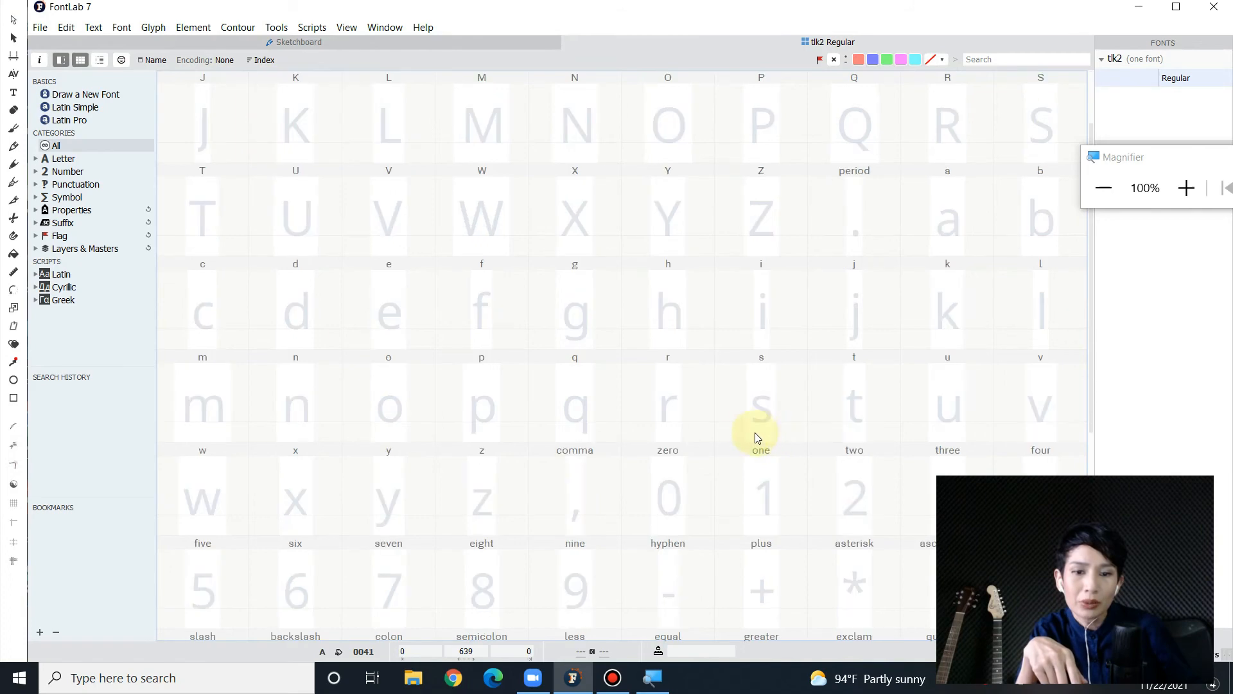
double_click(386, 415)
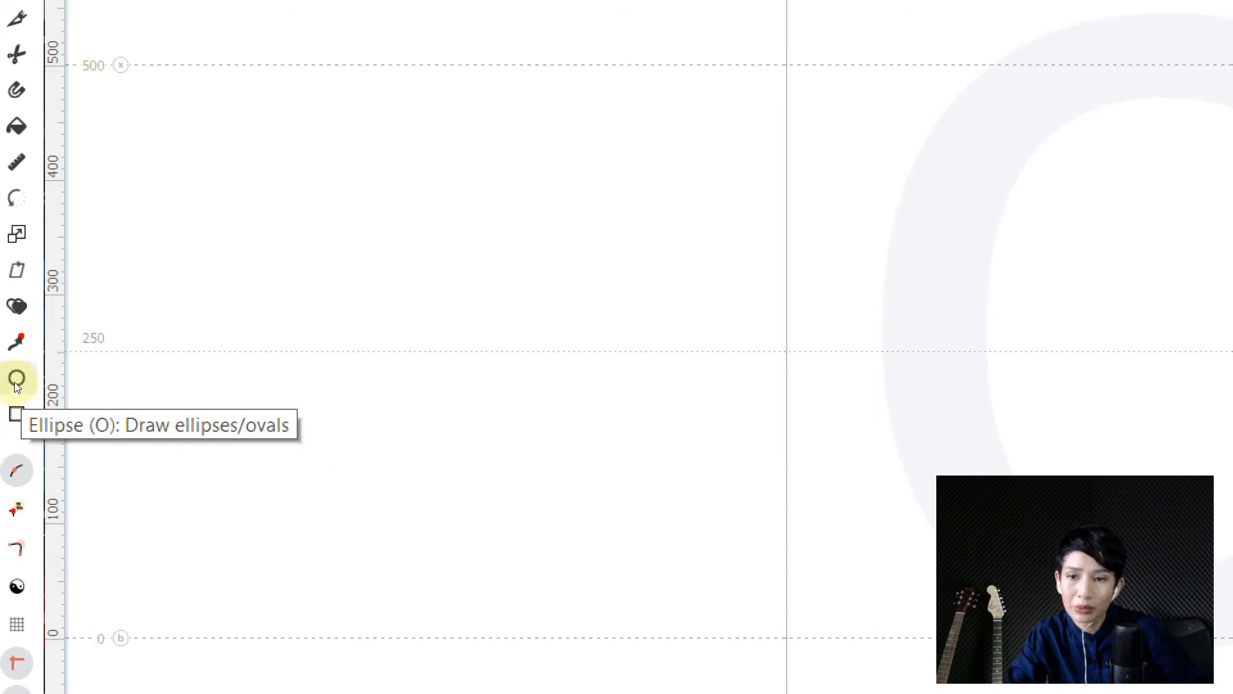
key(super+minus)
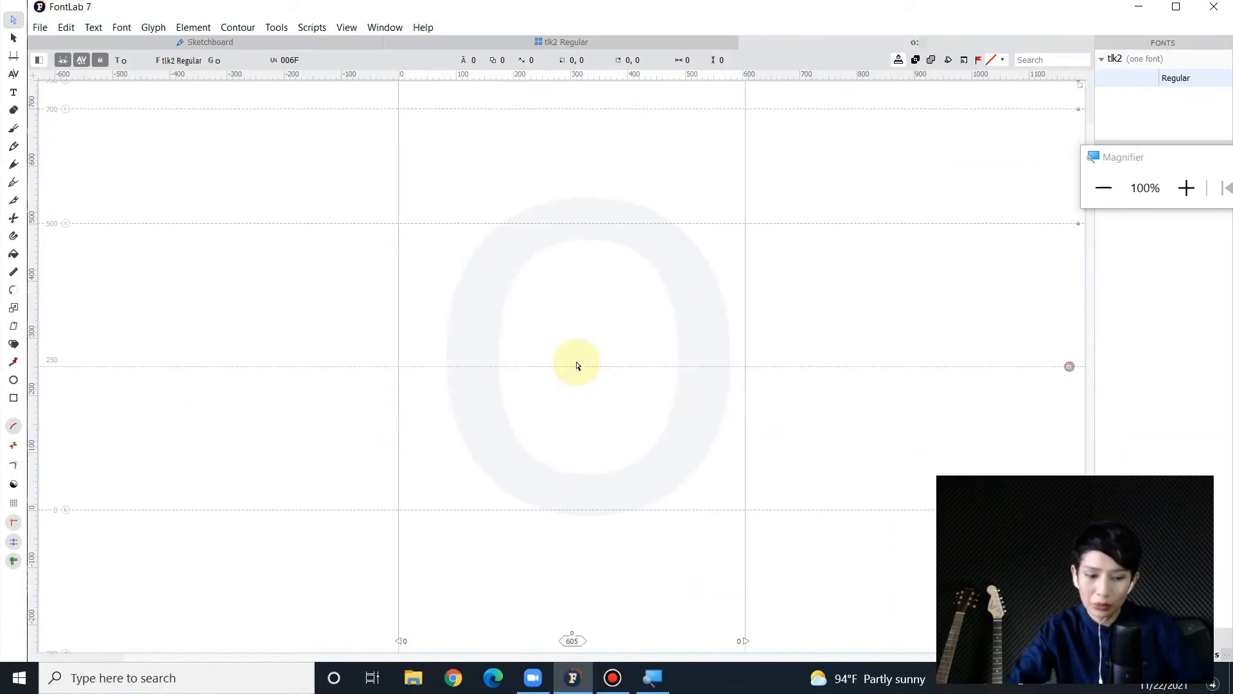
Draw an ellipse about 492 wide and 500 high for the o, add a 304 by 398 ellipse inside it, and preview the glyph
key(e)
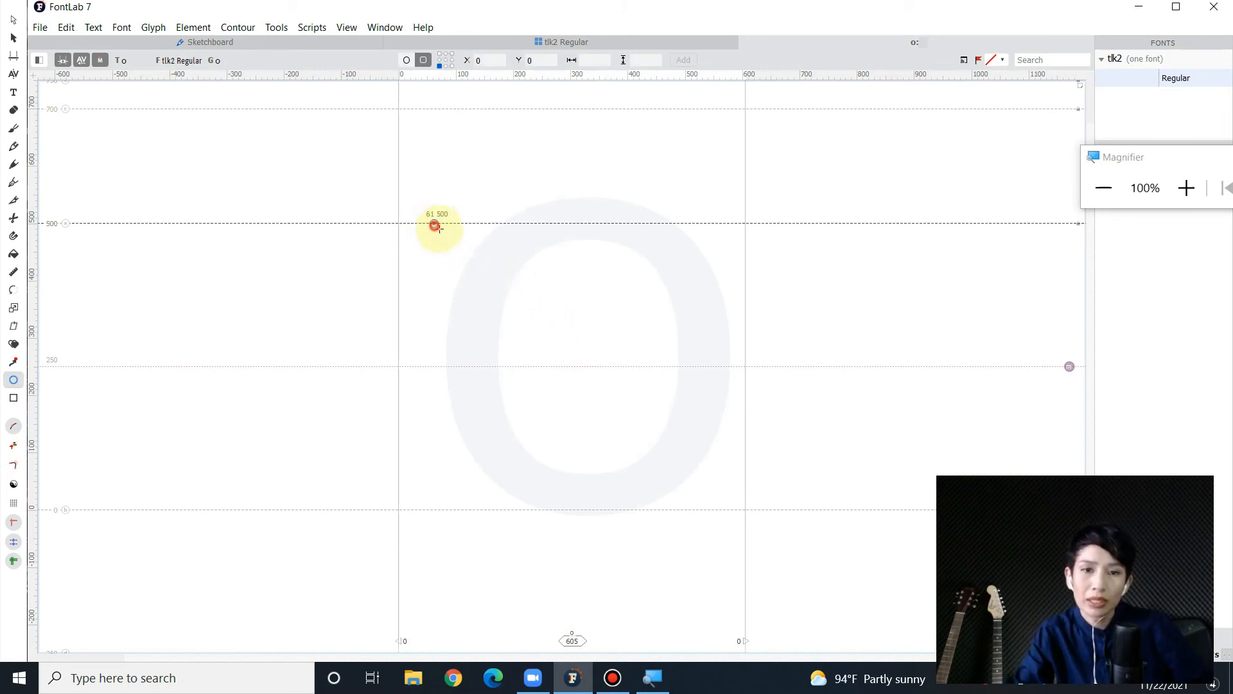
drag(434, 226, 715, 510)
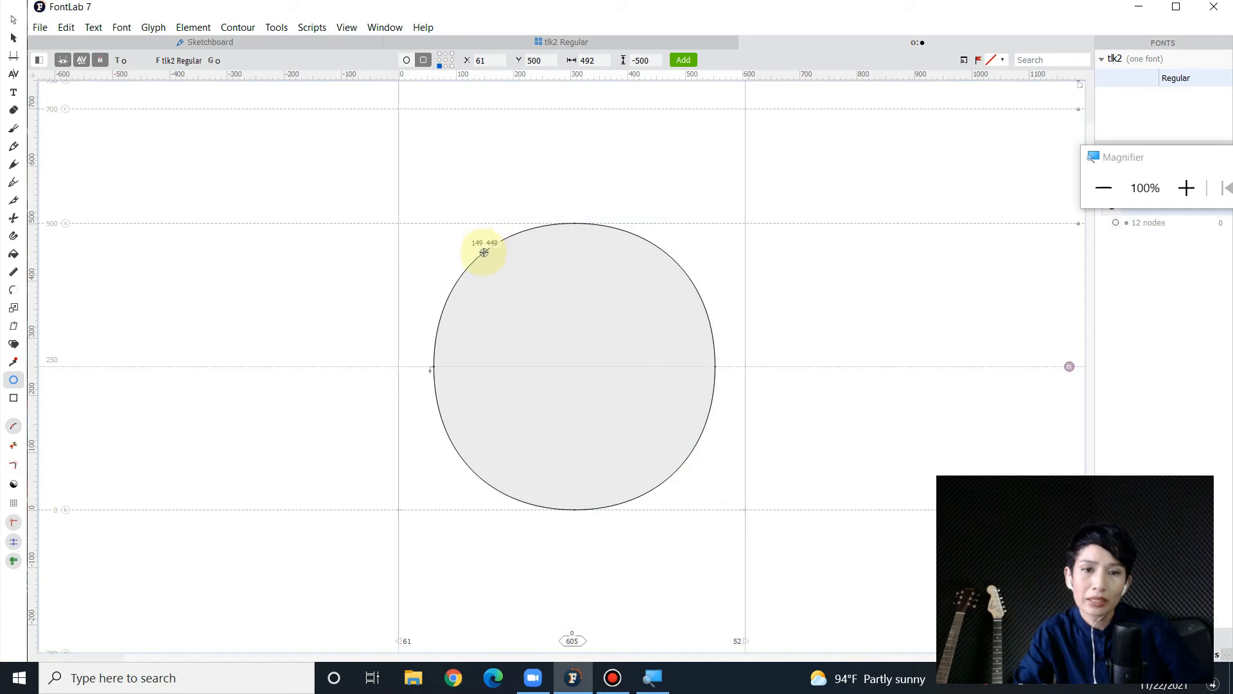
drag(484, 253, 659, 480)
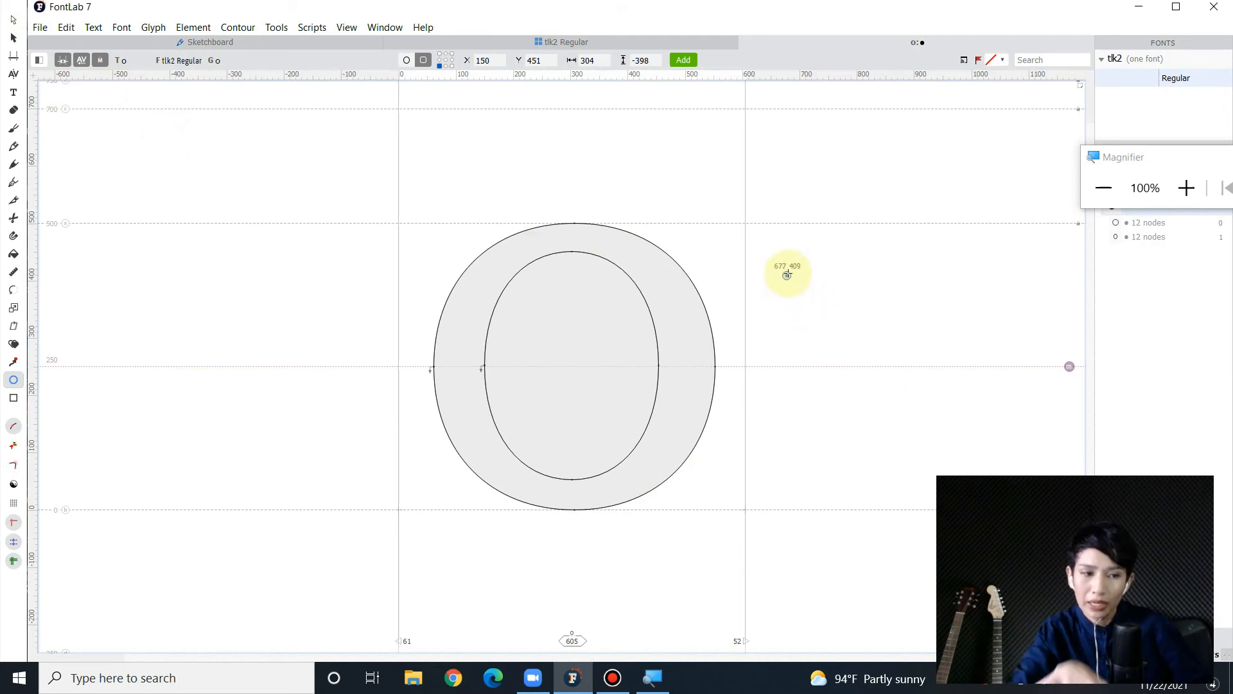
key(space)
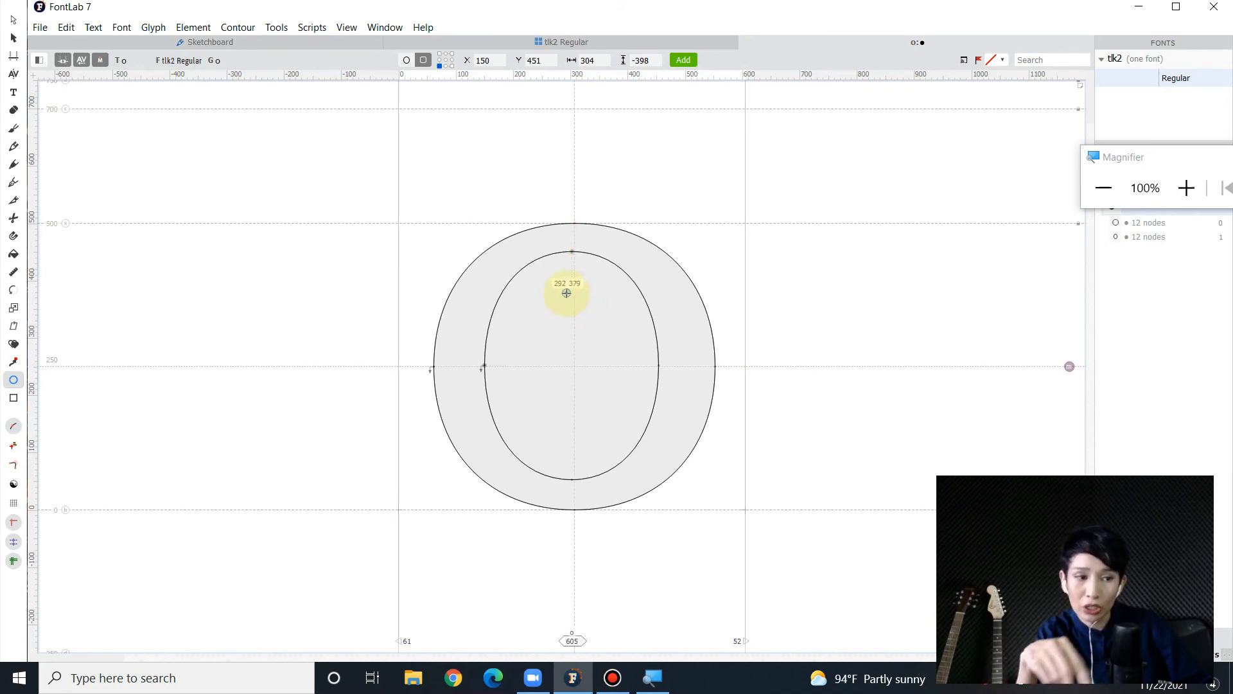
Reverse the inner ellipse's contour direction to cut out the counter, and preview the letter
click(14, 24)
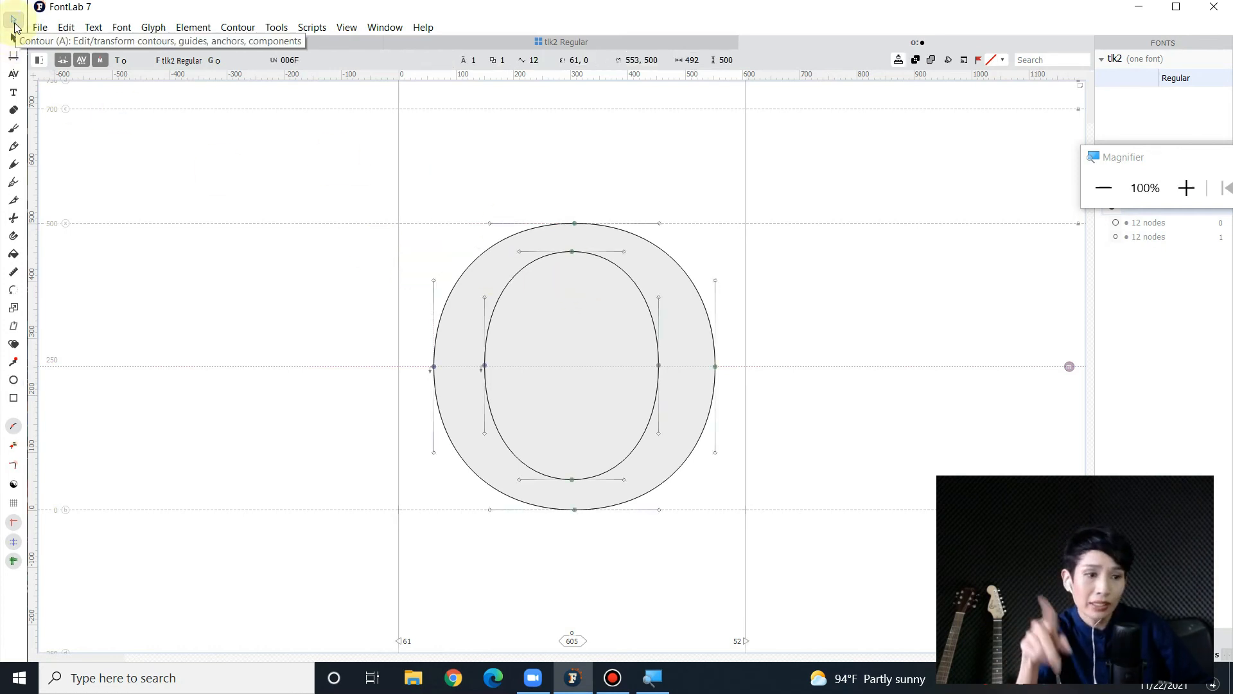
click(573, 252)
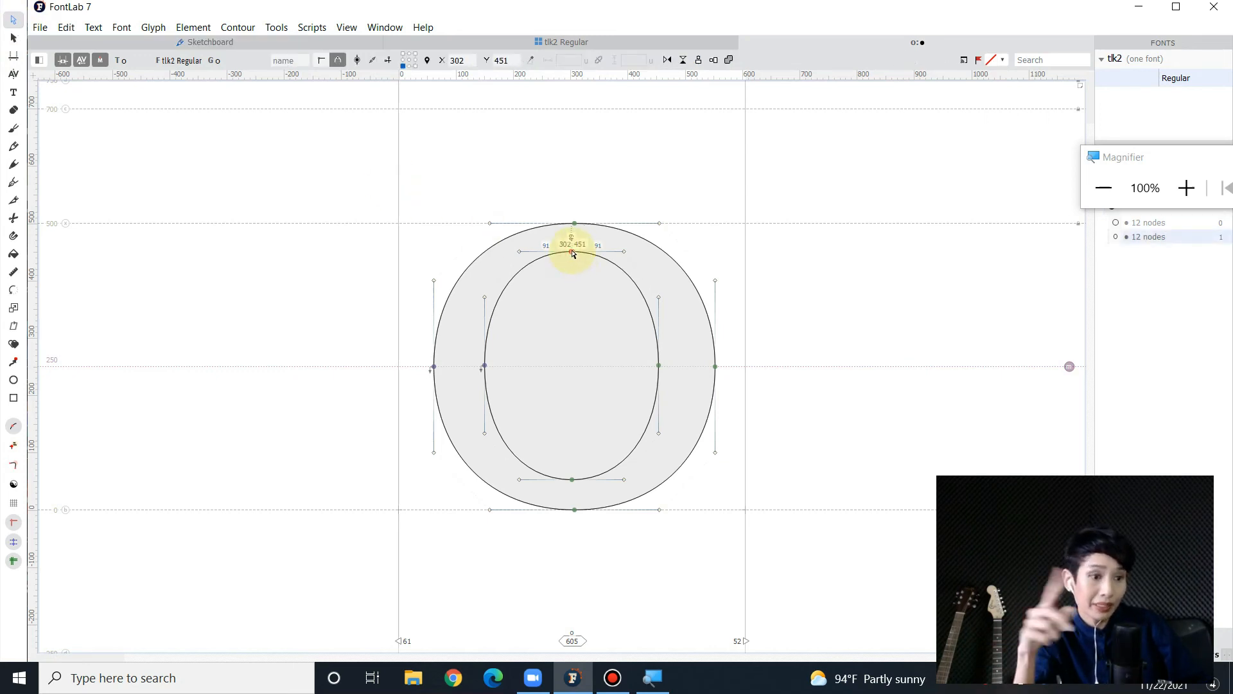
right_click(571, 253)
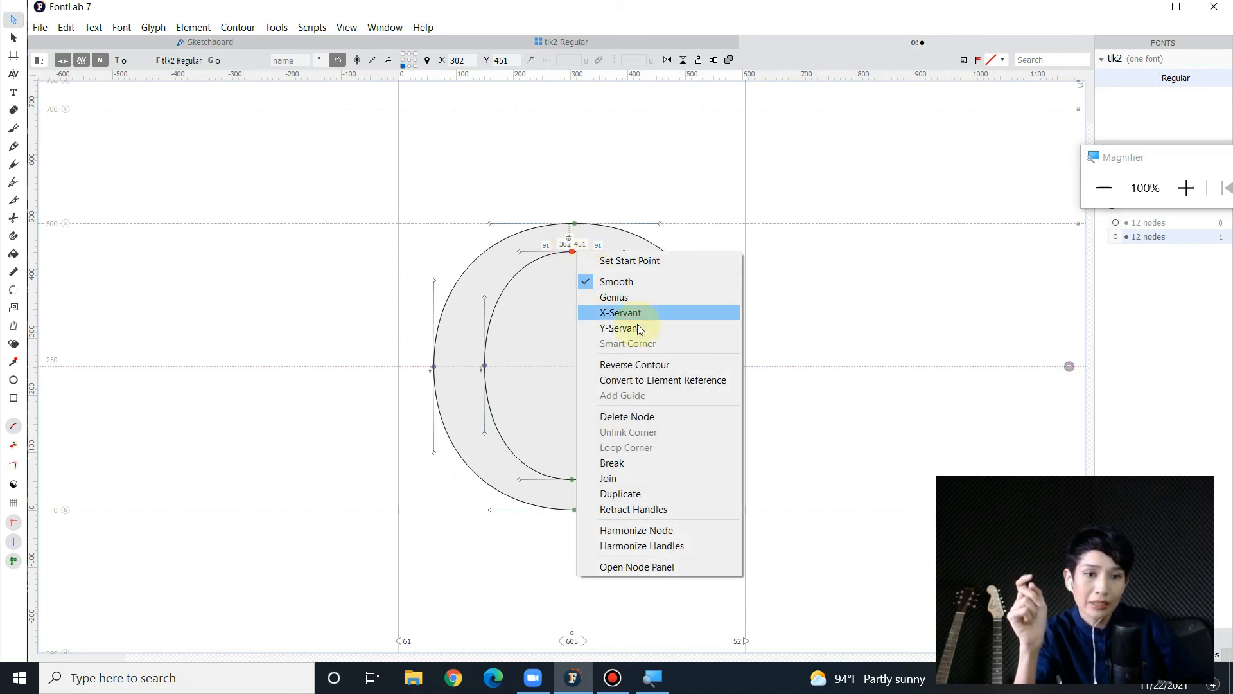
click(676, 370)
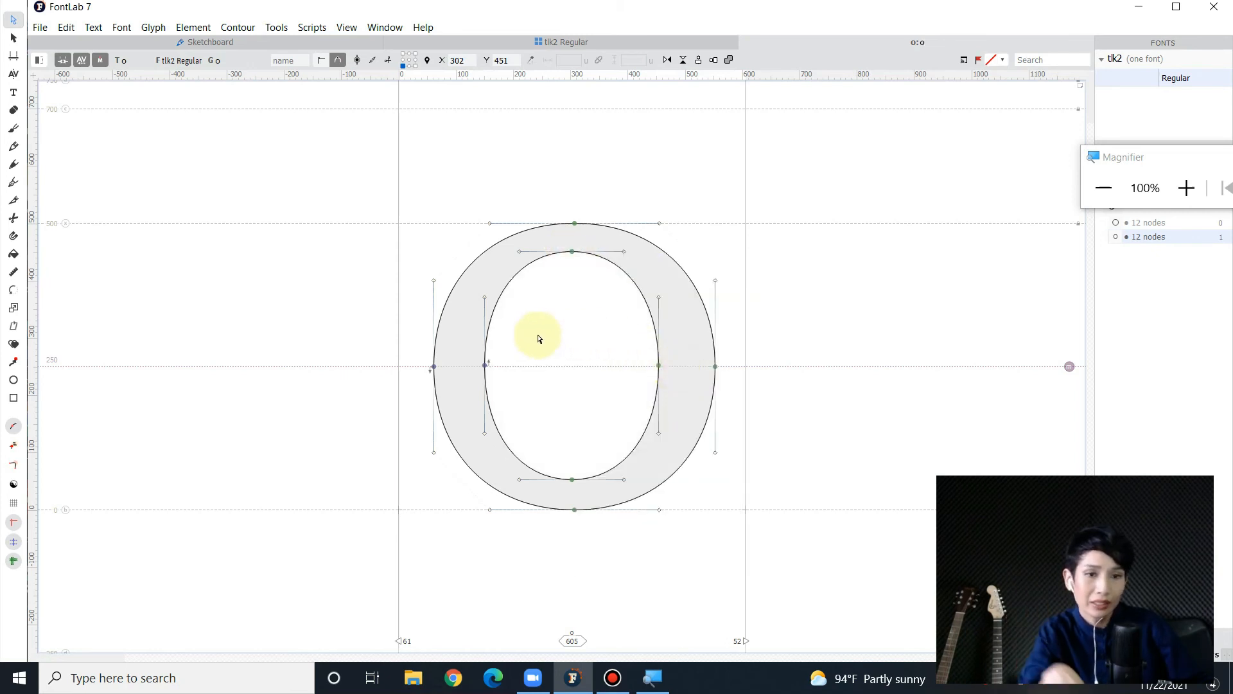
key(space)
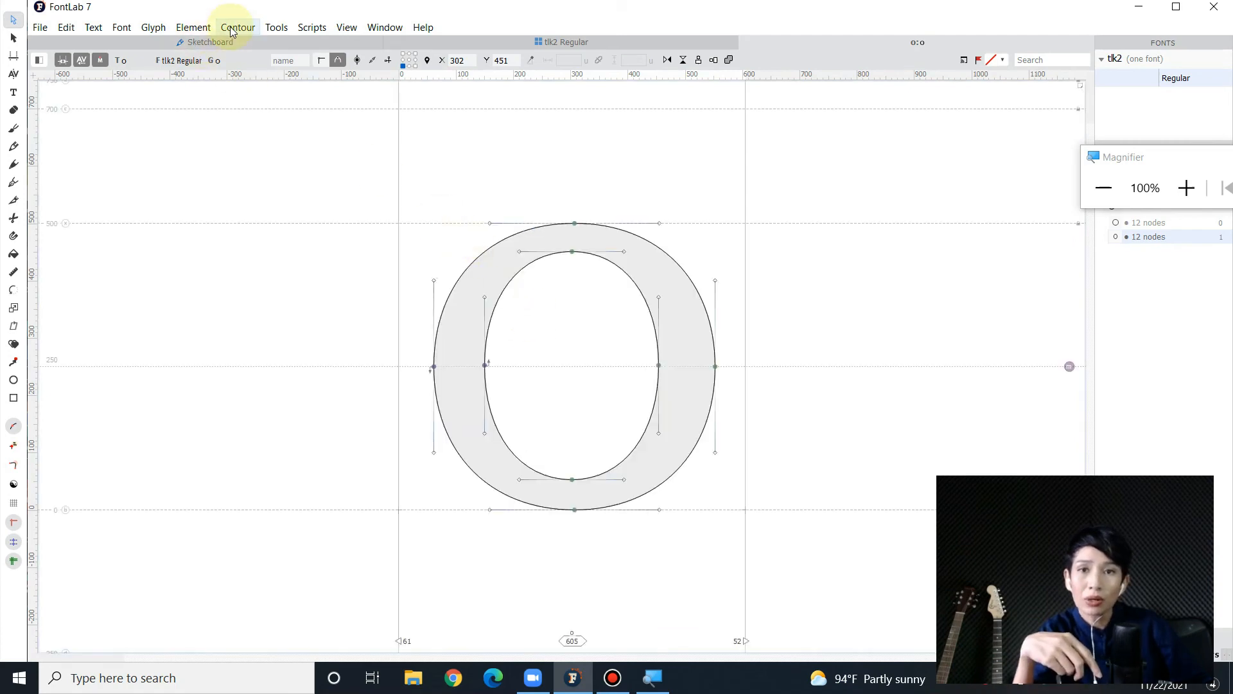
click(235, 27)
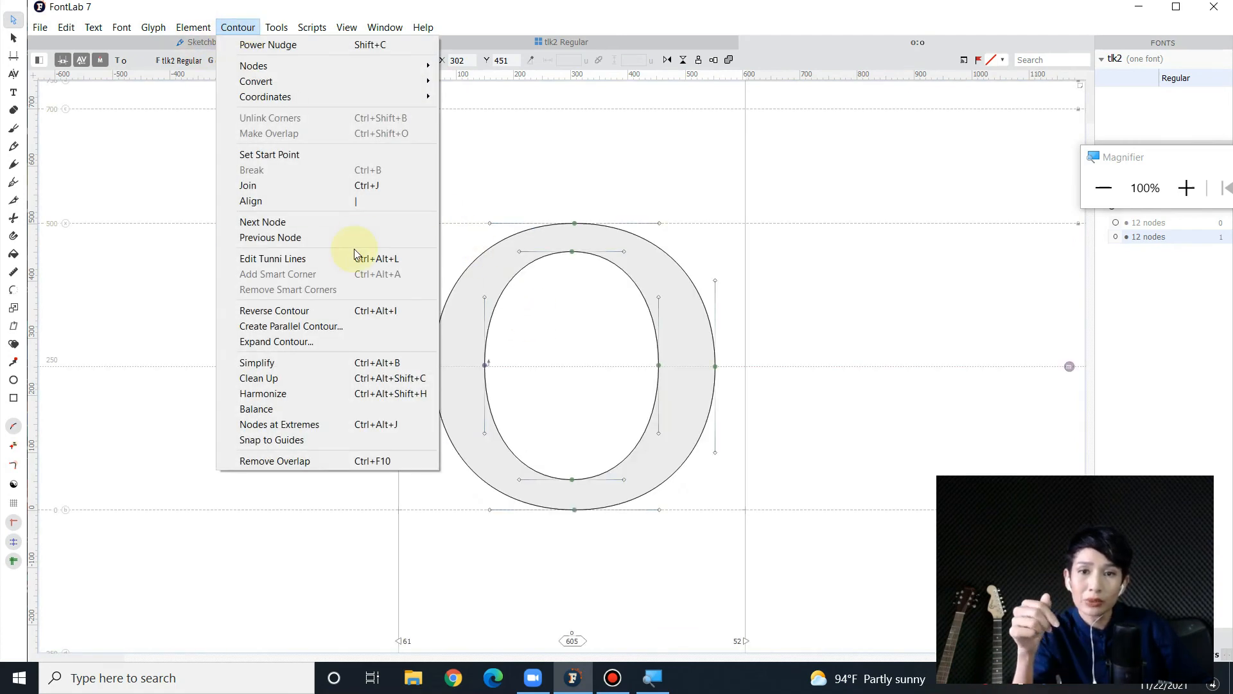
click(244, 29)
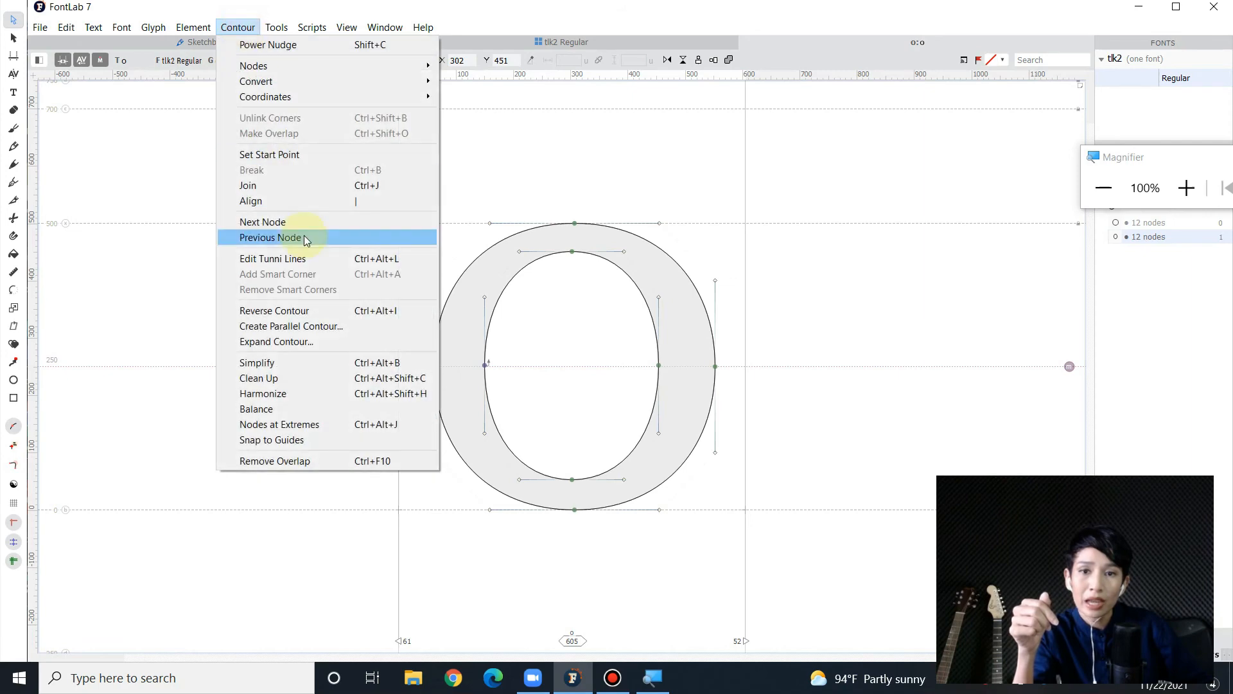
click(794, 297)
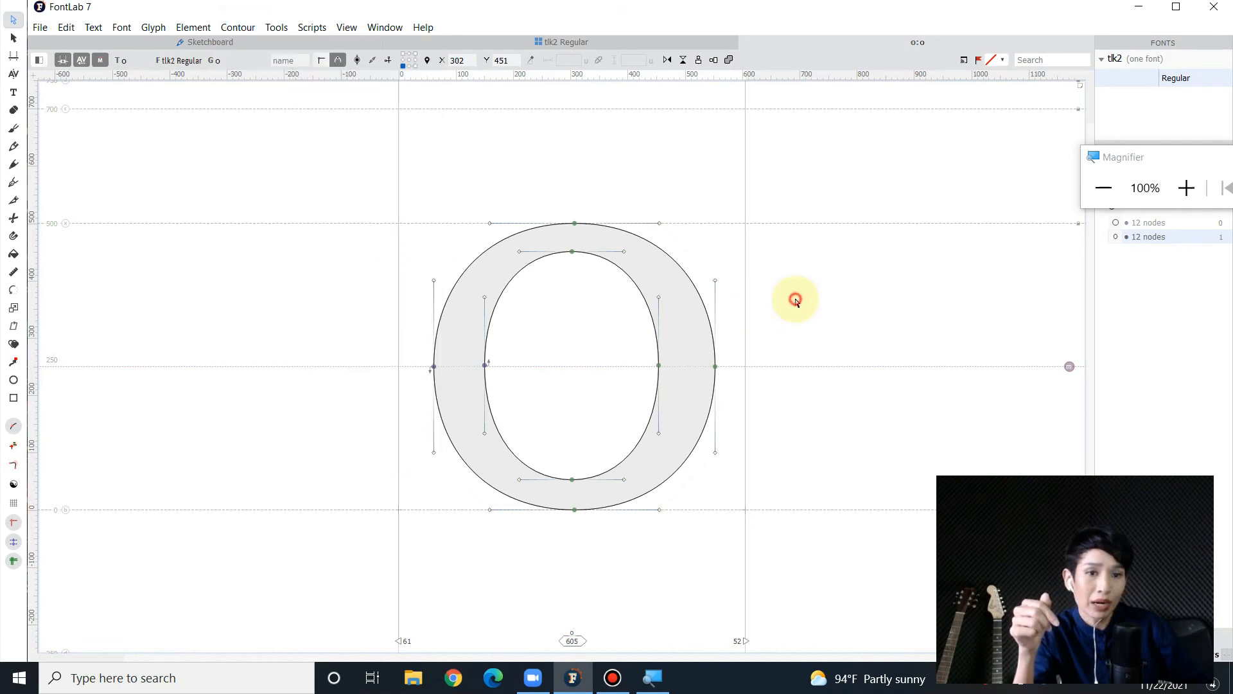
Enlarge the counter by moving its top, bottom and right nodes outward and its left node to about X 141, Y 250
mouse_move(574, 257)
mouse_down()
mouse_move(575, 269)
mouse_move(574, 249)
mouse_up()
drag(574, 482, 575, 488)
drag(658, 364, 668, 364)
drag(485, 366, 480, 365)
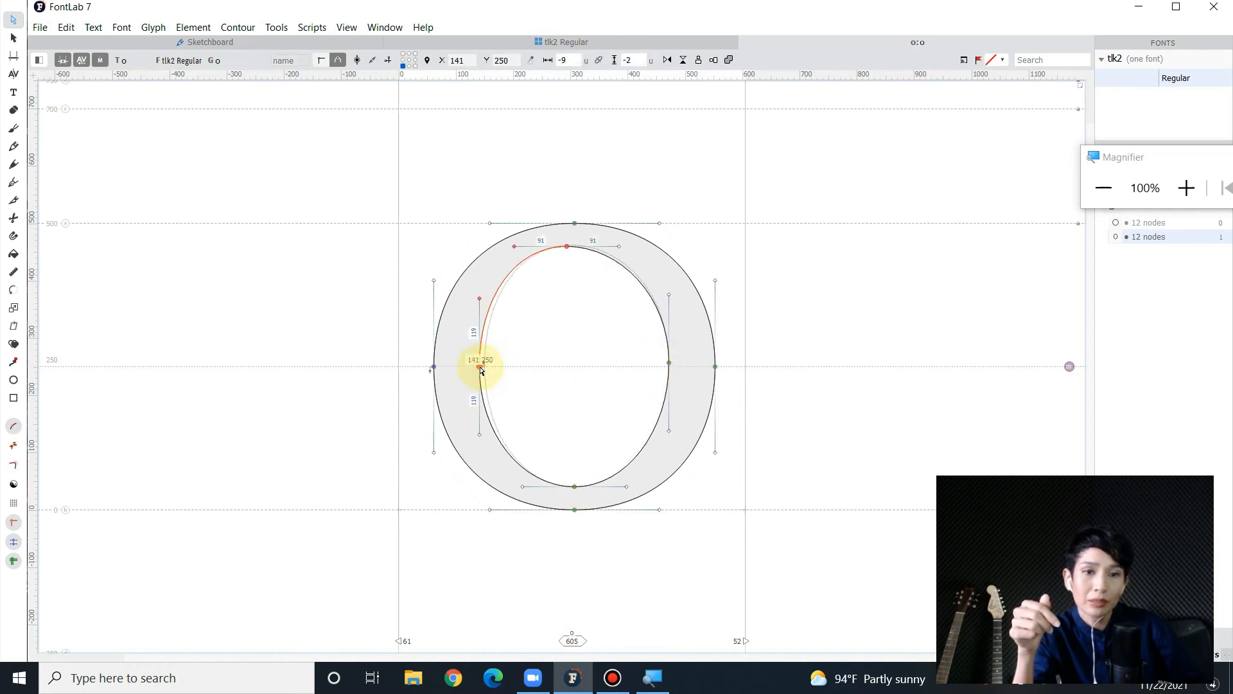
click(916, 395)
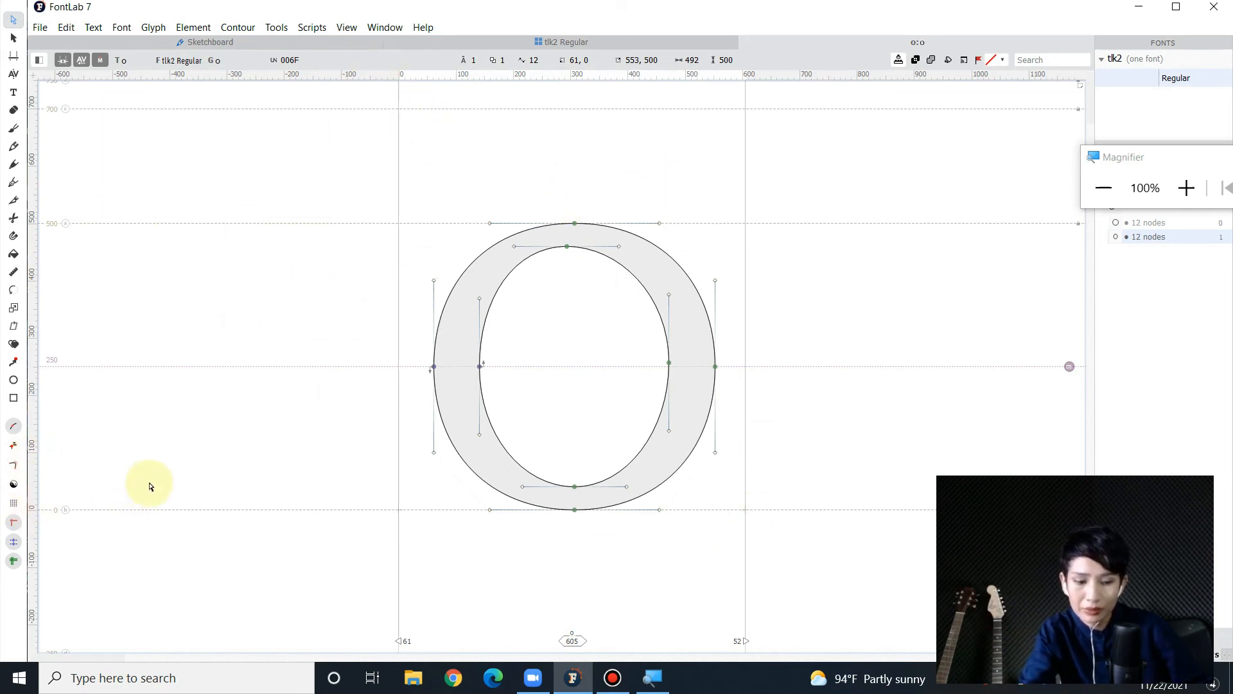
Draw a rectangular stem about 74 wide and 725 high at X 20, standing on the baseline and overlapping the bowl's left side
key(f)
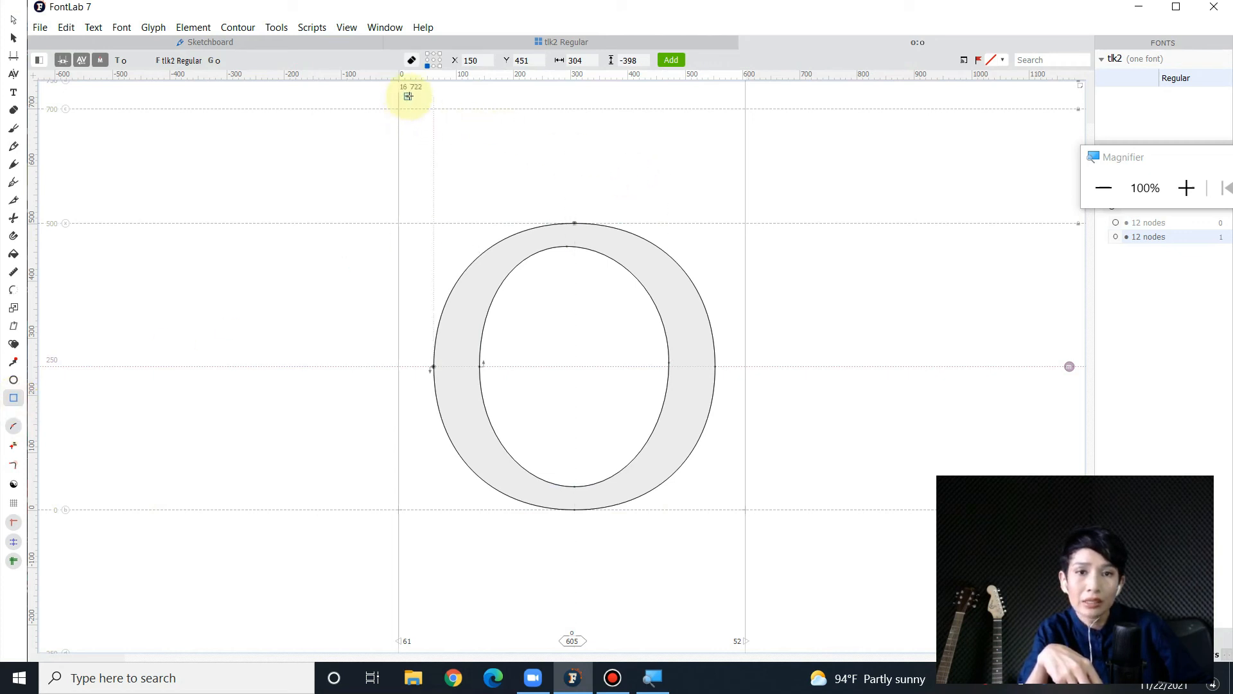
drag(409, 95, 453, 509)
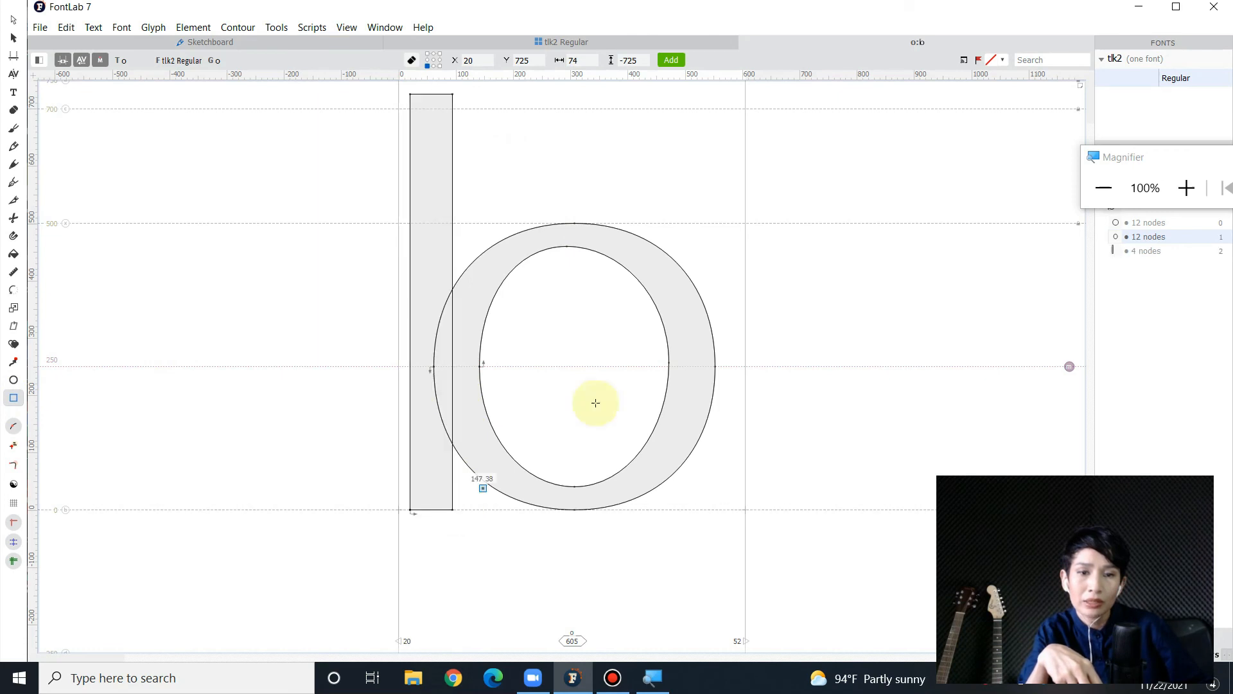
scroll(413, 201, up, 1)
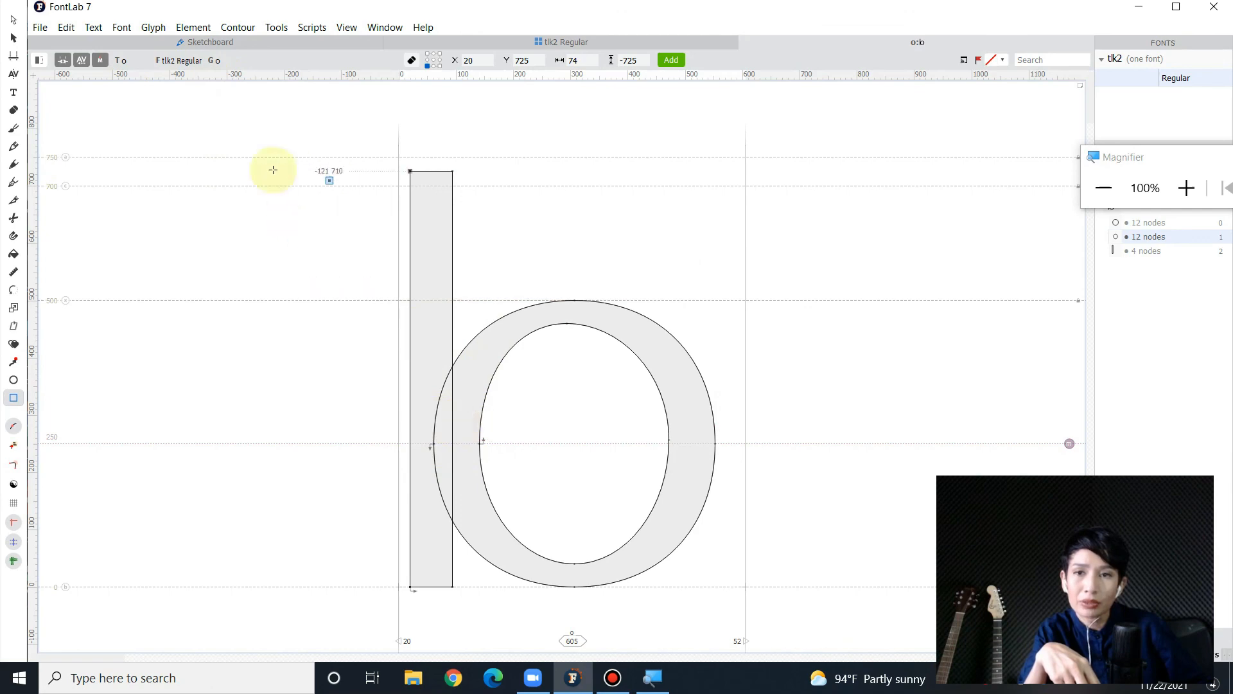
Select the stem and both bowl contours, apply Remove Overlap to merge them into one shape, and preview the result
click(12, 38)
drag(284, 165, 736, 629)
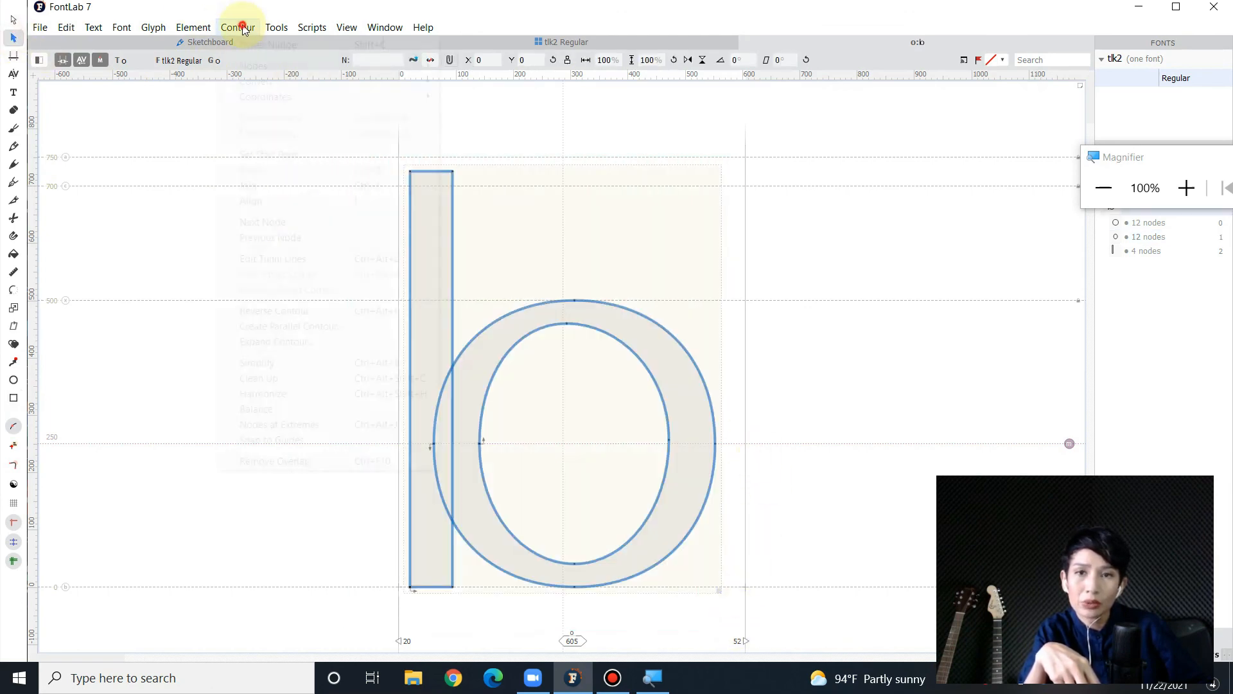
click(239, 27)
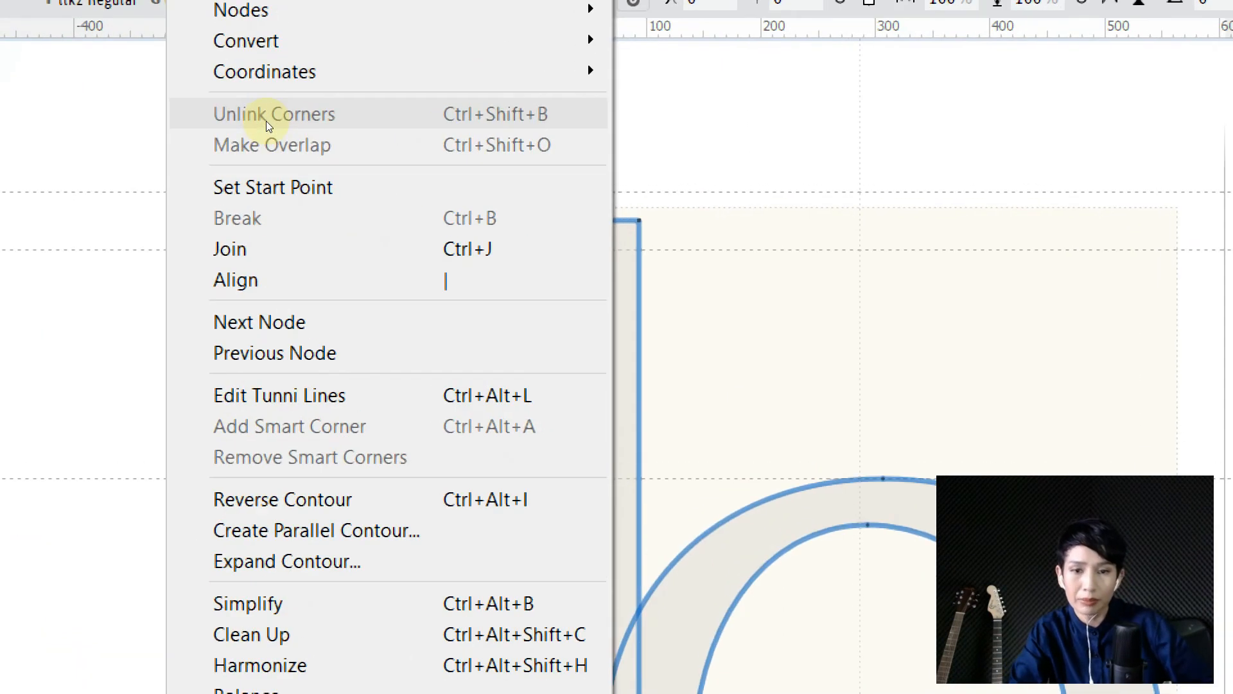
mouse_move(192, 27)
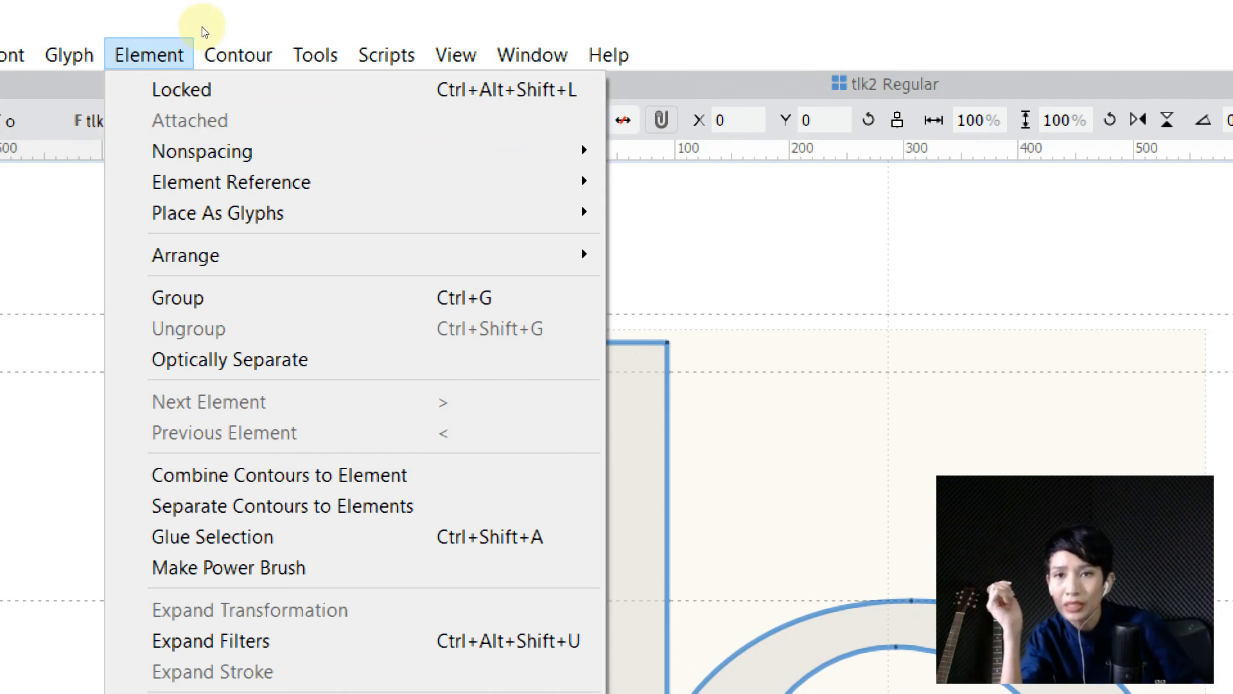
click(92, 51)
click(238, 51)
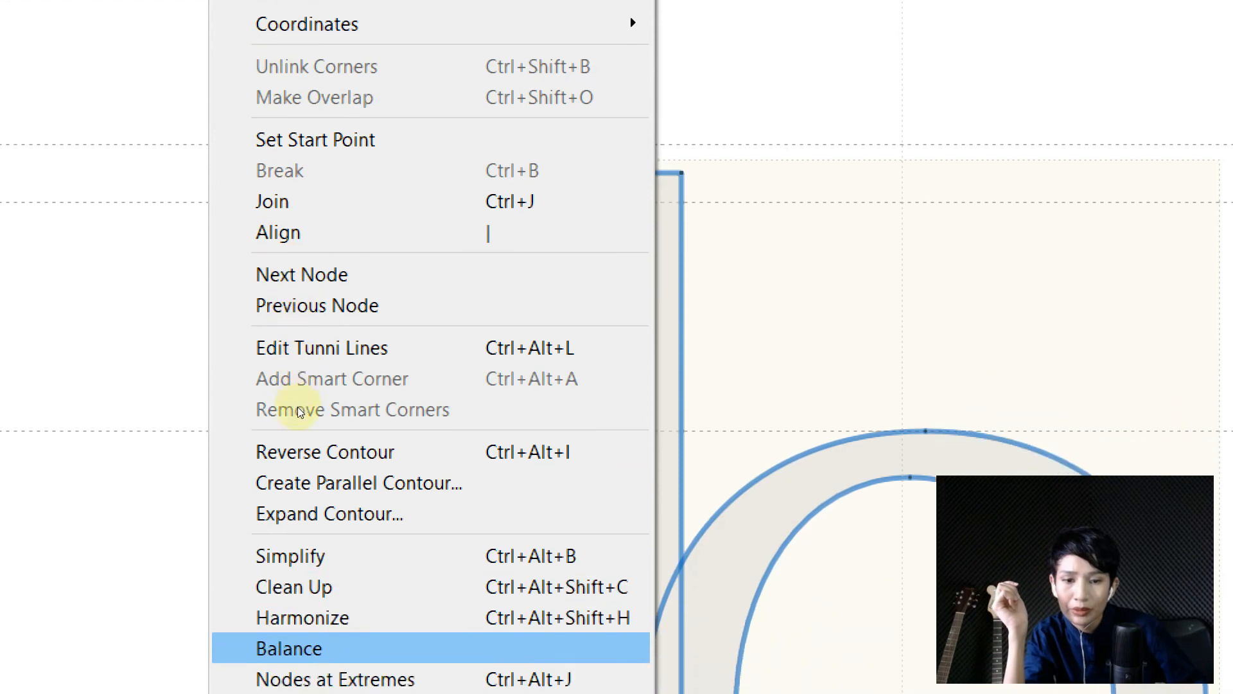
click(288, 626)
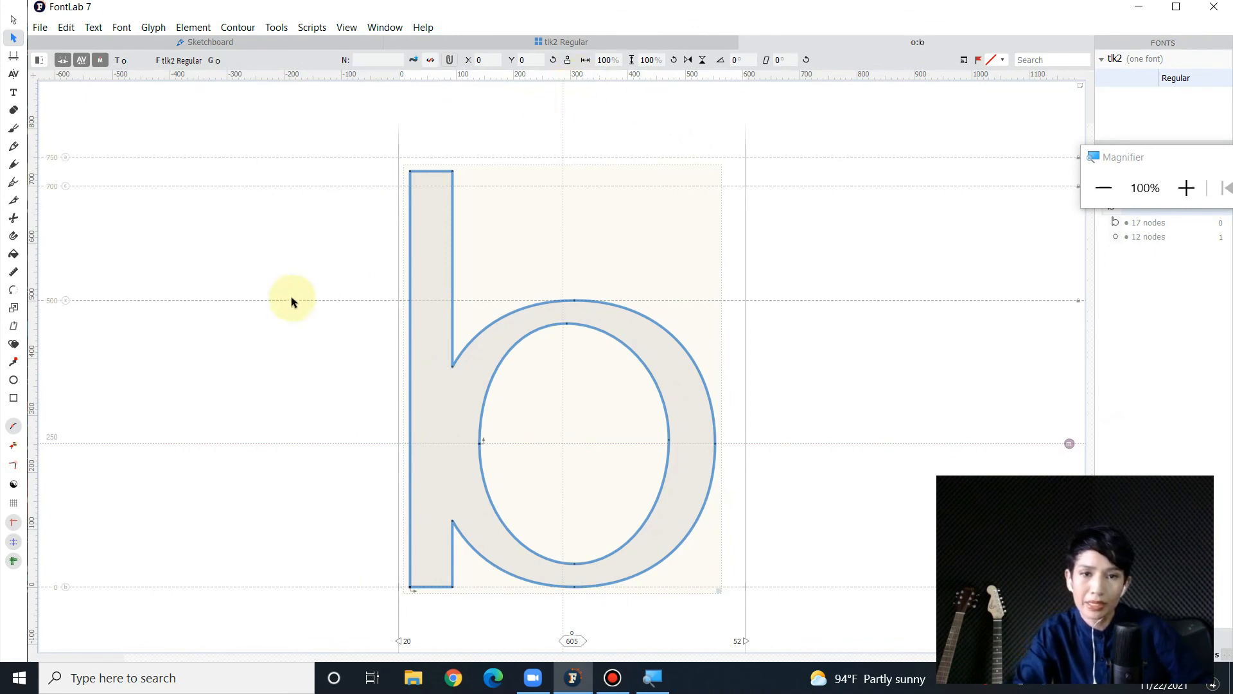
click(289, 300)
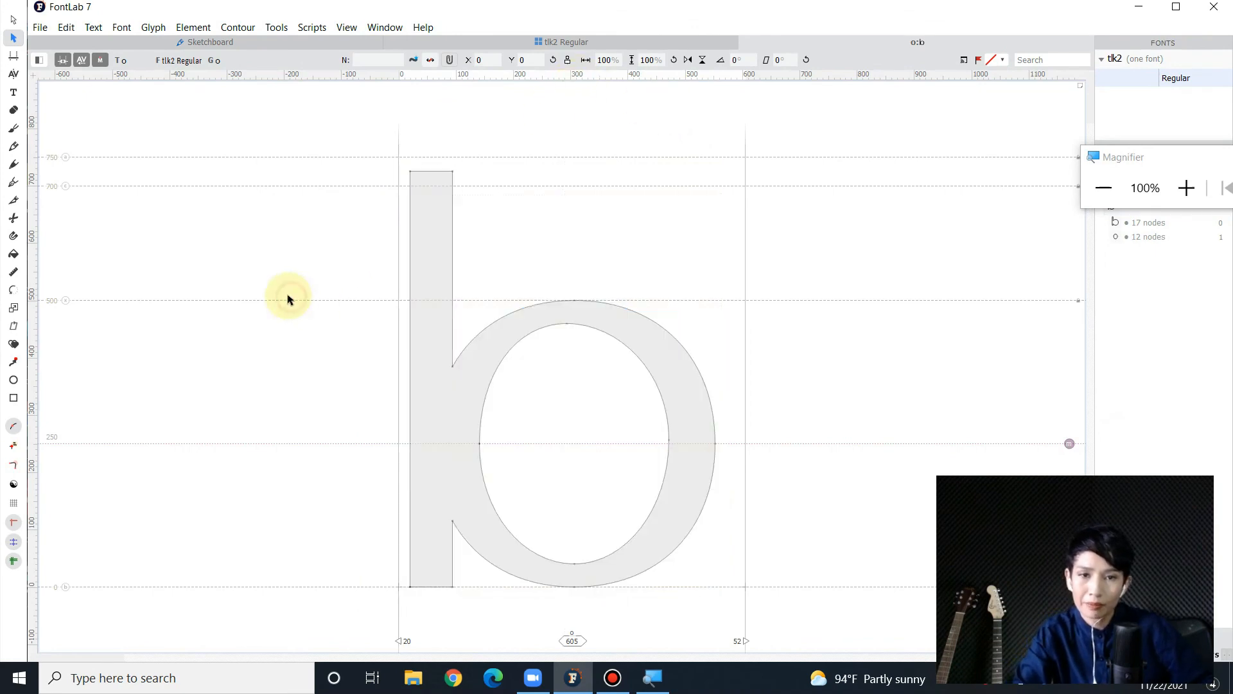
key(space)
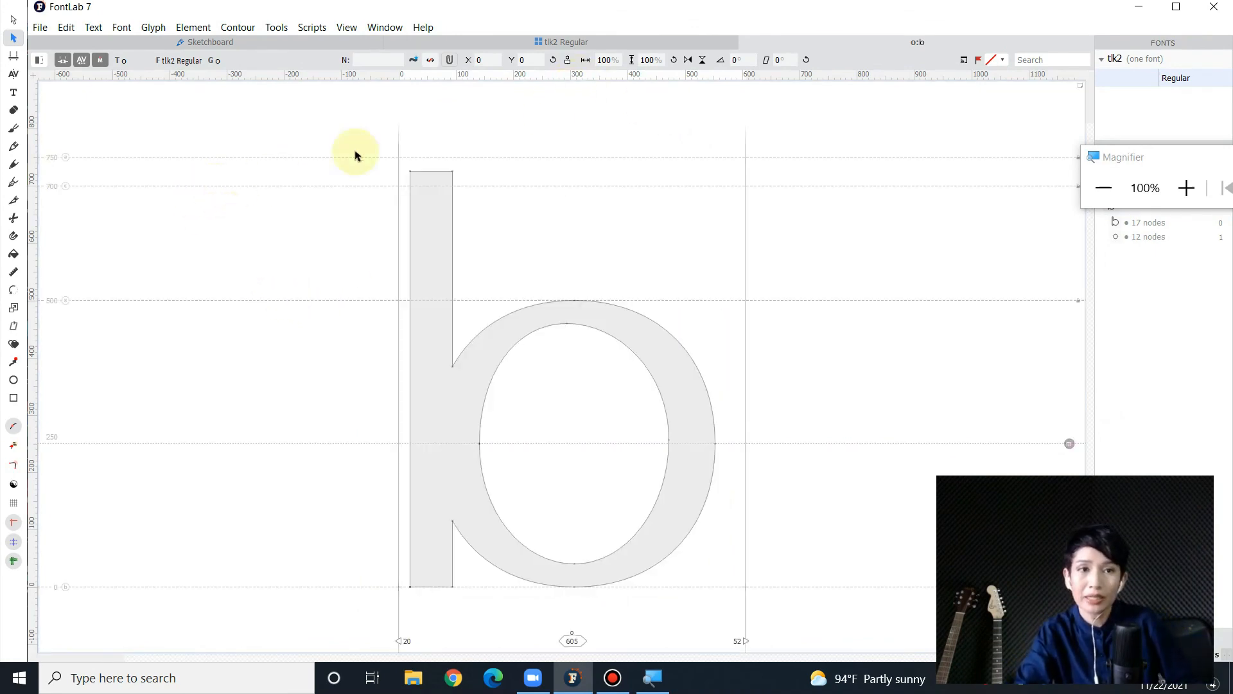
Return to the tlk2 Regular glyph overview and open the empty capital C glyph for drawing
click(743, 43)
scroll(487, 406, up, 2)
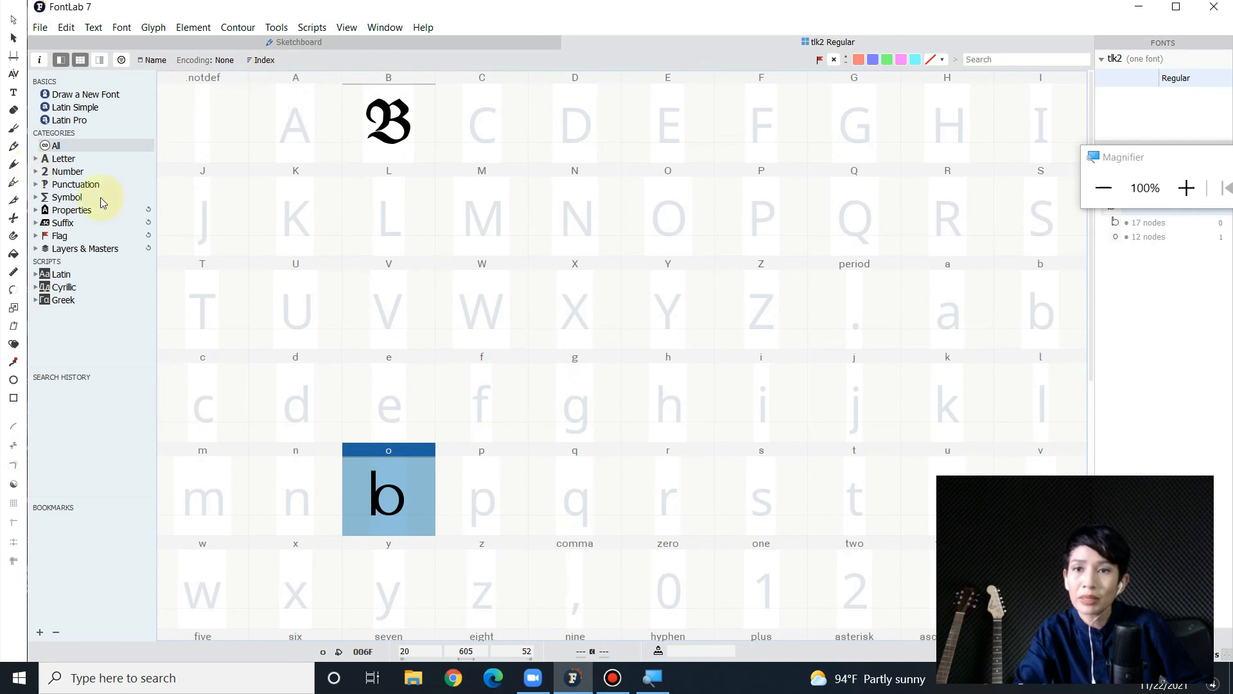
double_click(489, 133)
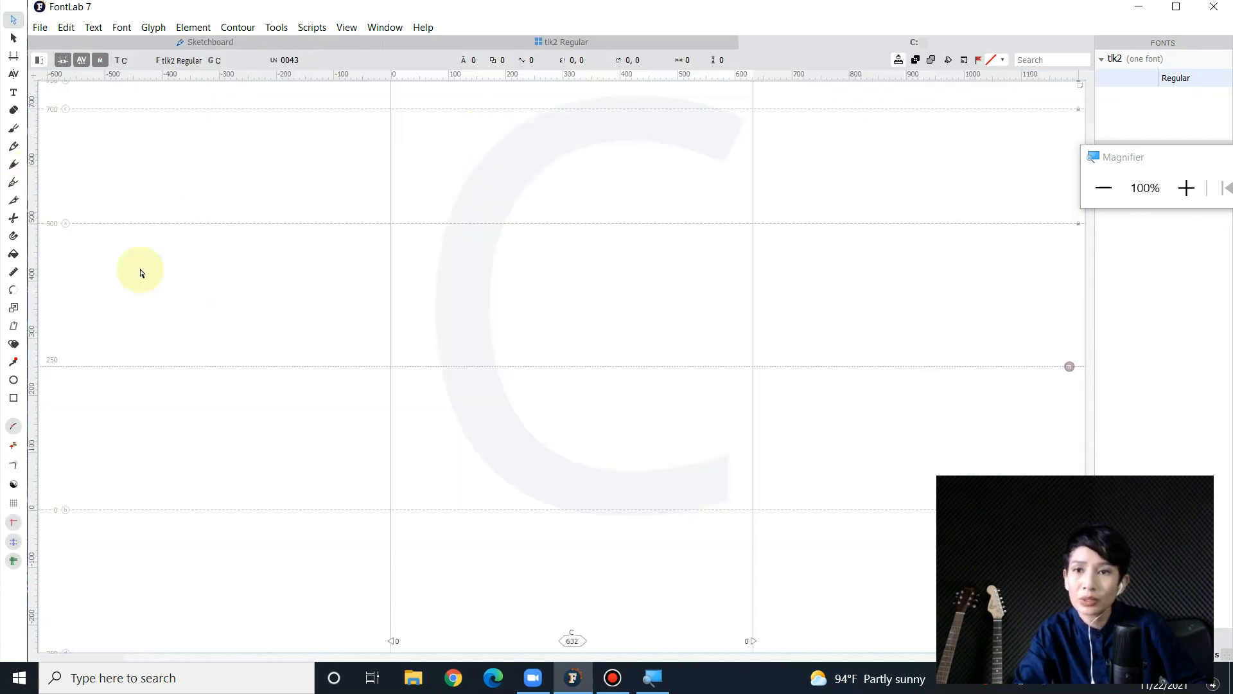
scroll(95, 199, up, 1)
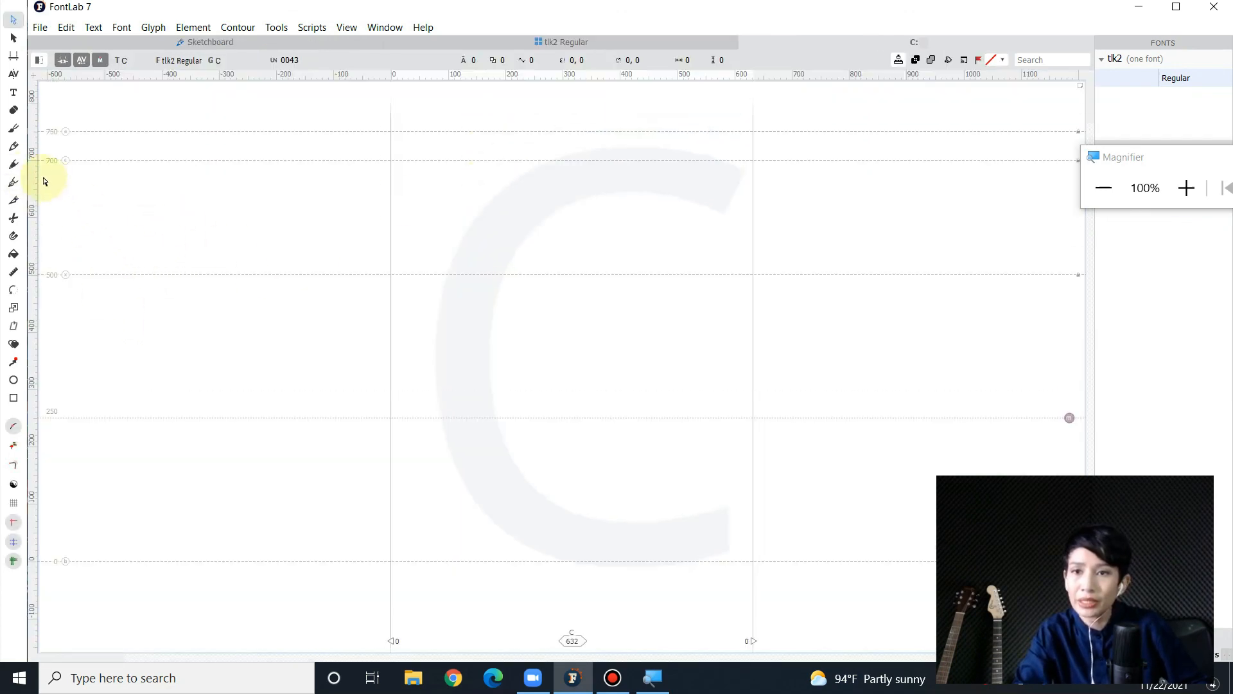
Draw a closed six-node C outline about 543 wide and 675 high, and convert its outer and inner middle corners to smooth curves
click(14, 165)
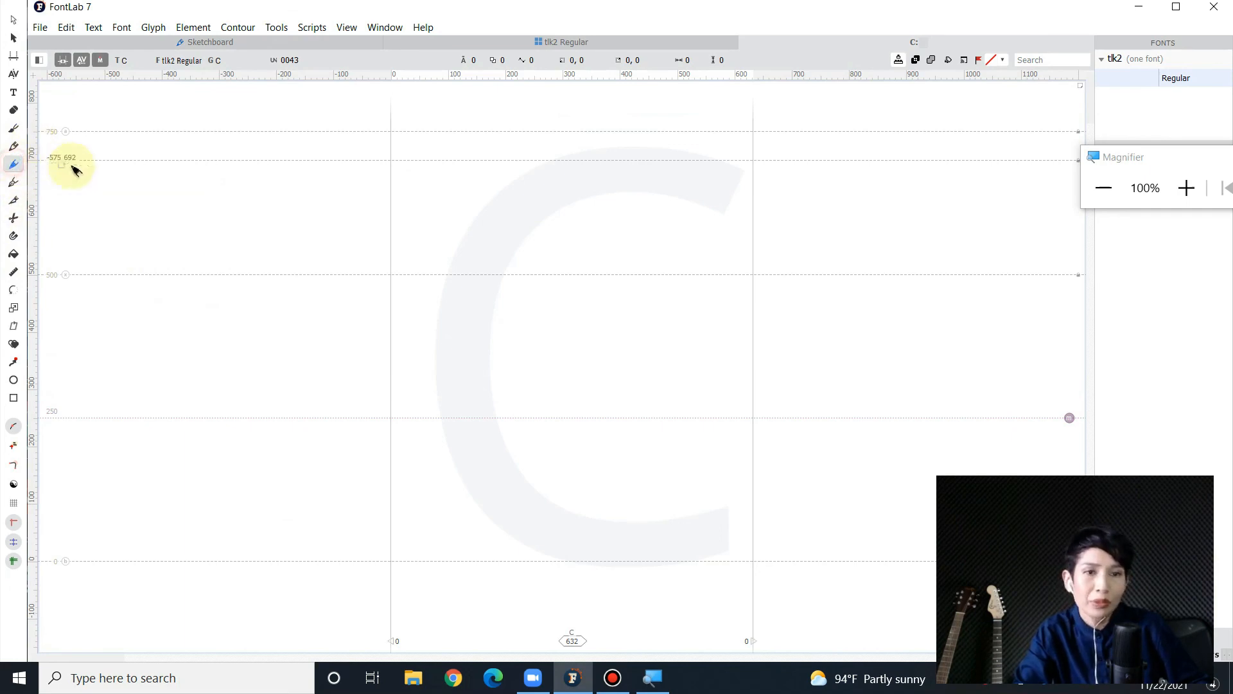
click(736, 175)
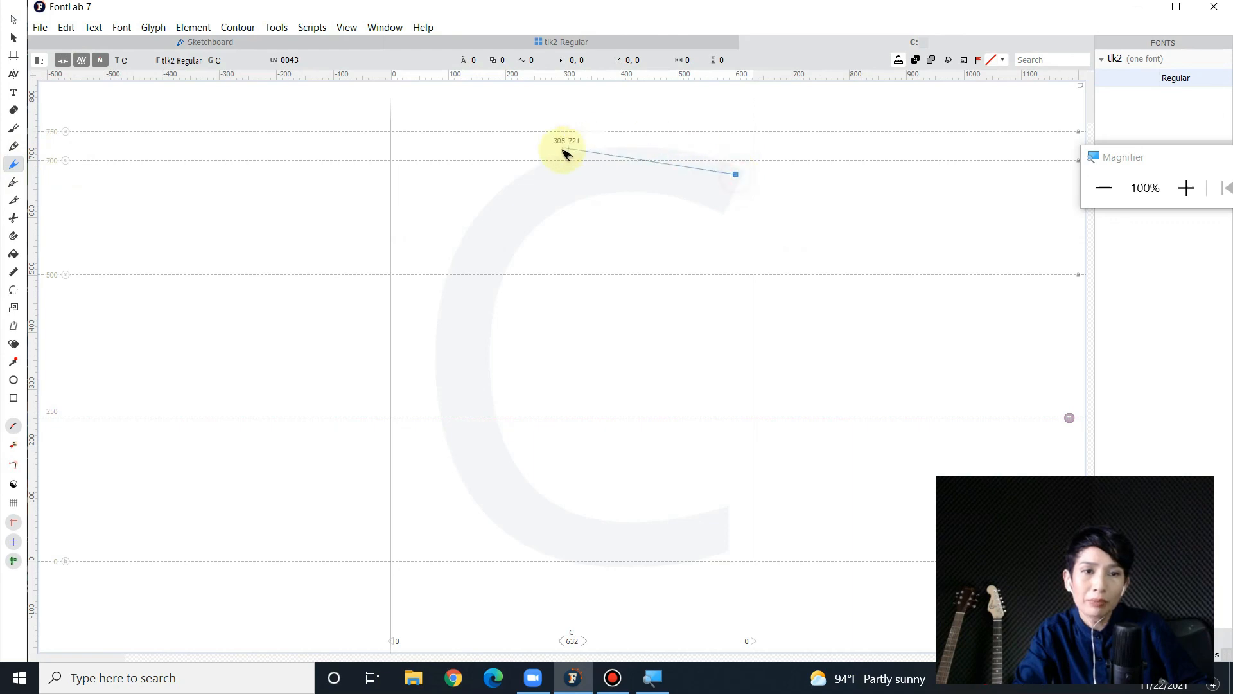
click(430, 357)
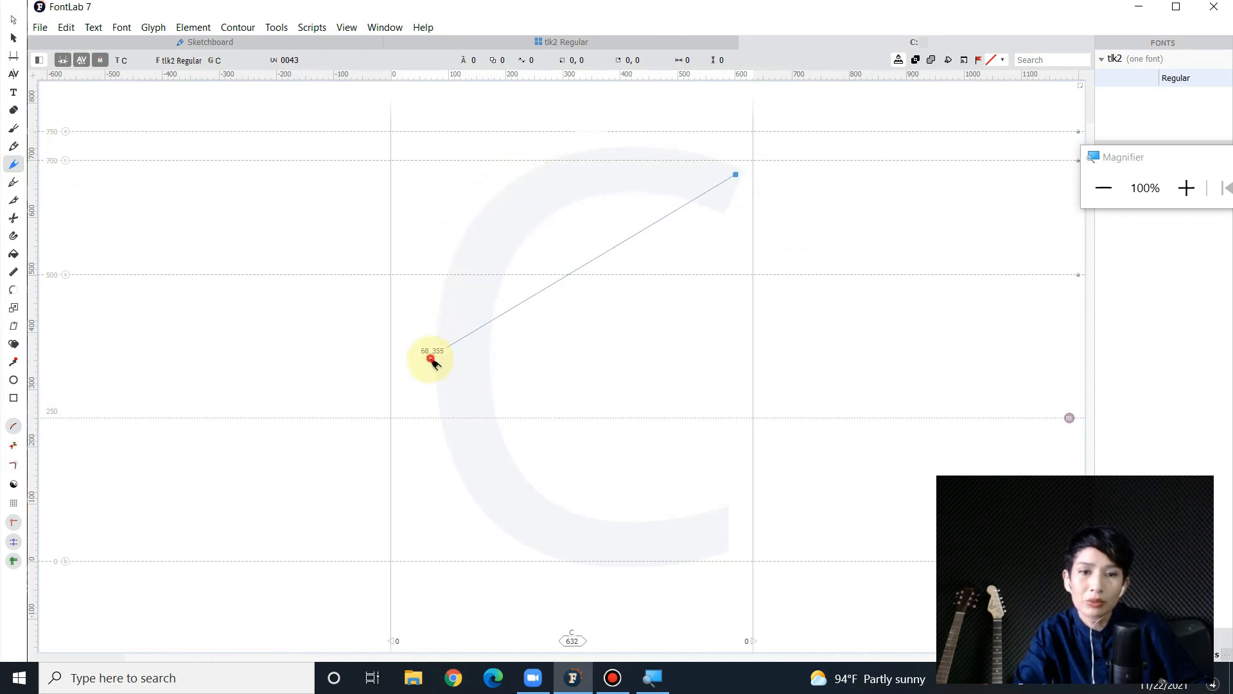
click(677, 561)
click(708, 509)
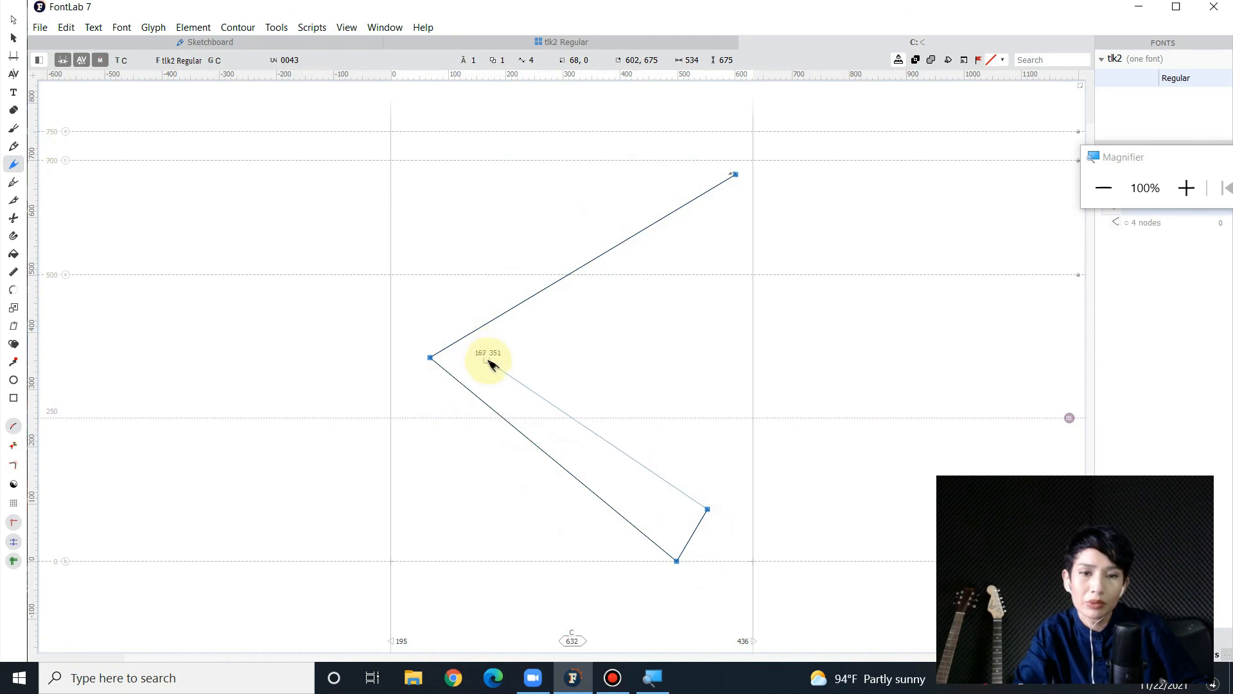
click(488, 360)
click(741, 198)
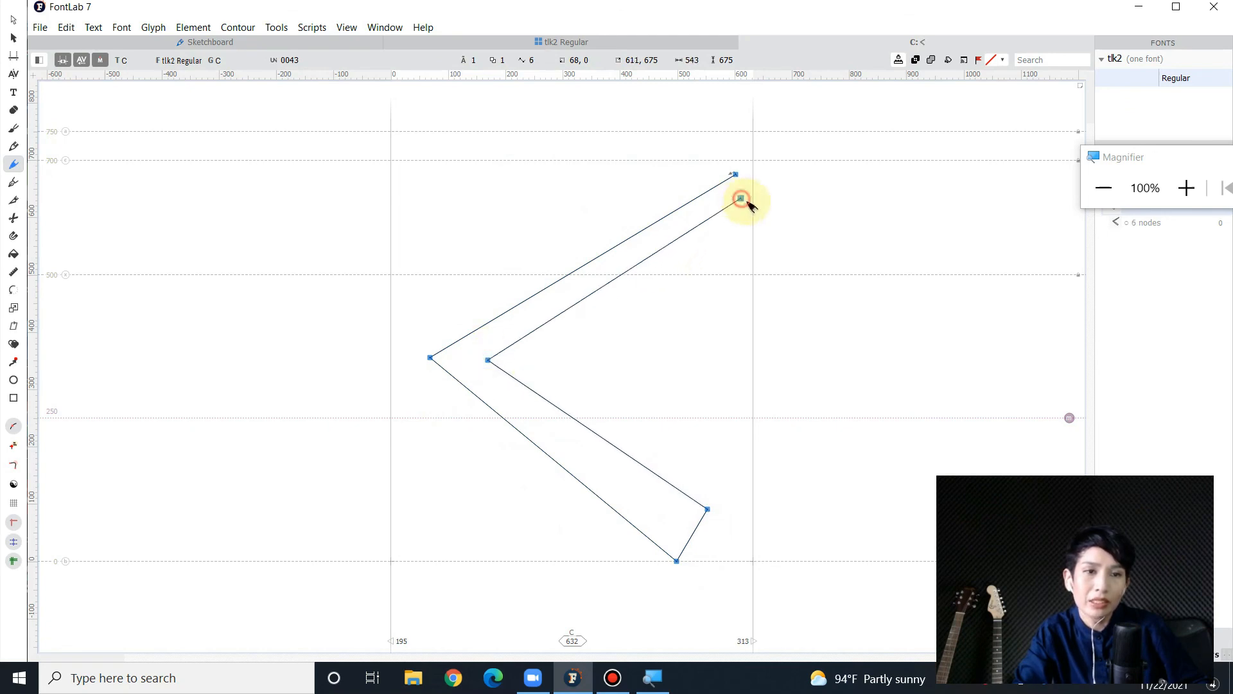
click(737, 176)
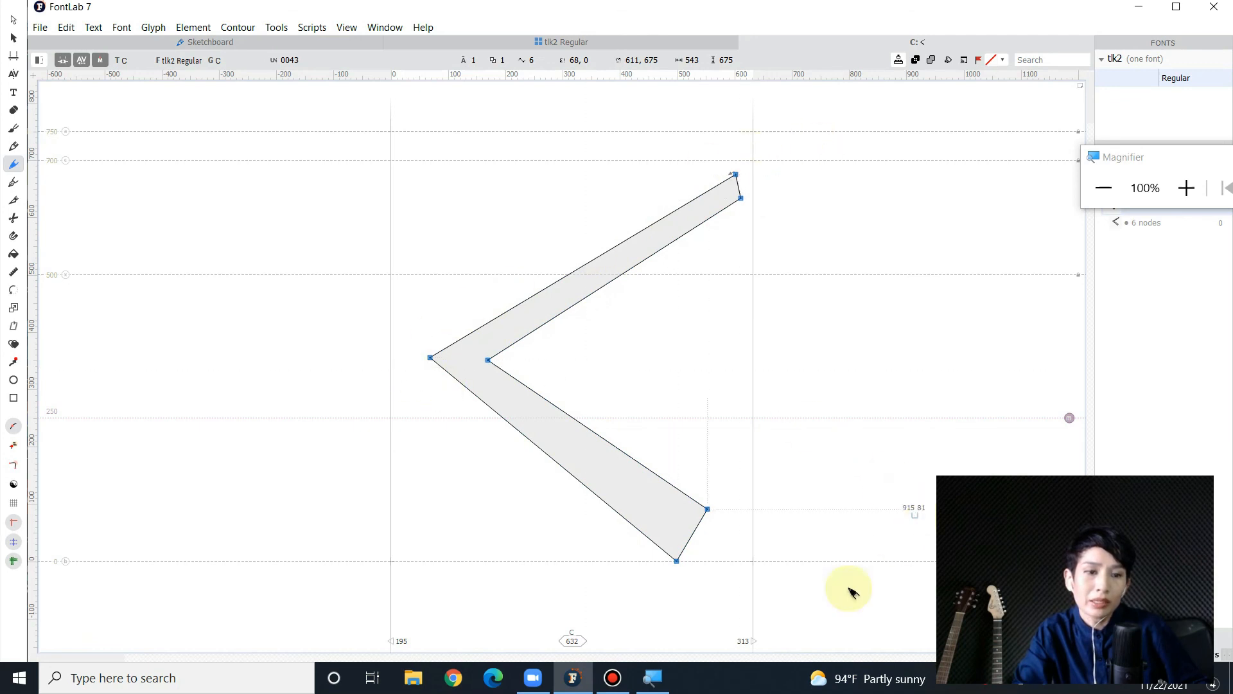
double_click(430, 358)
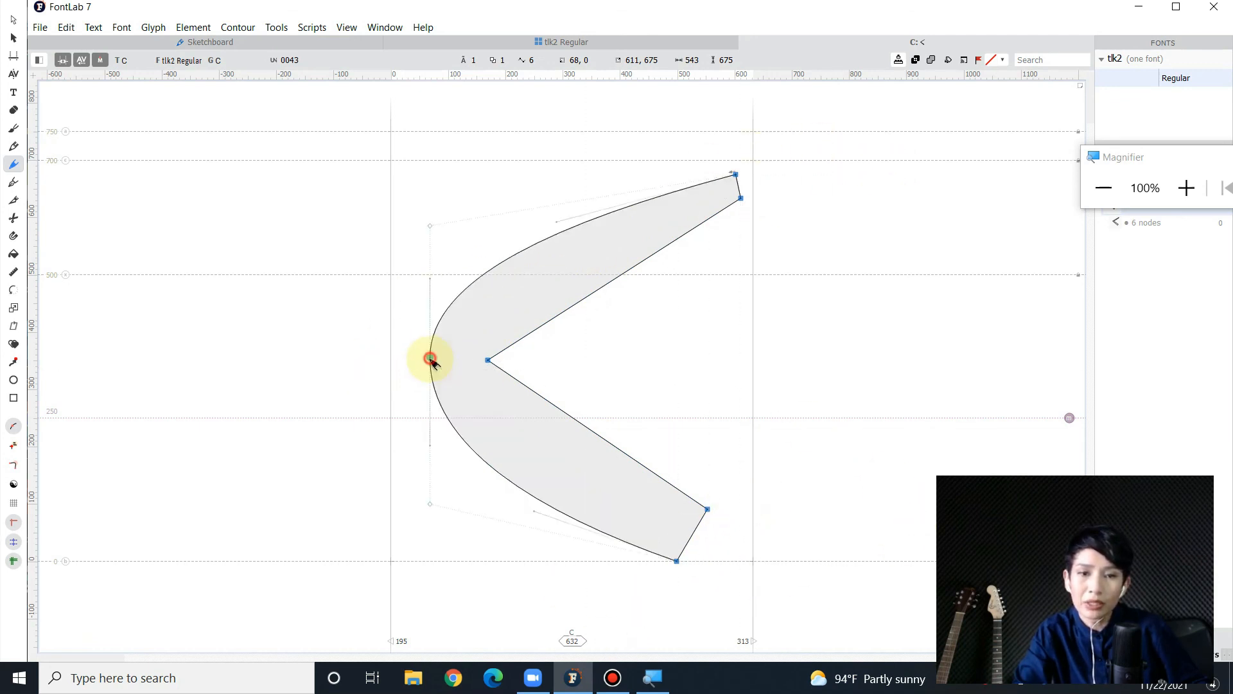
double_click(488, 361)
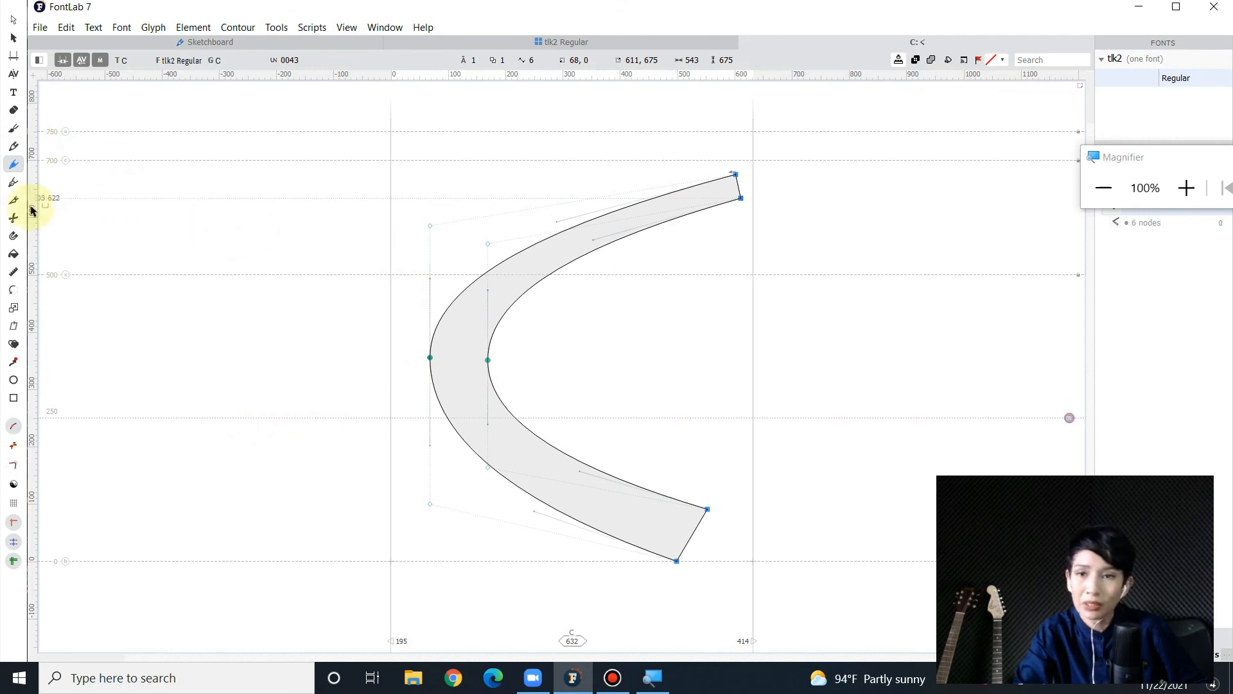
Add extra curve nodes to the C outline on the upper outer edge and on the inner and outer edges of the lower arm
click(13, 166)
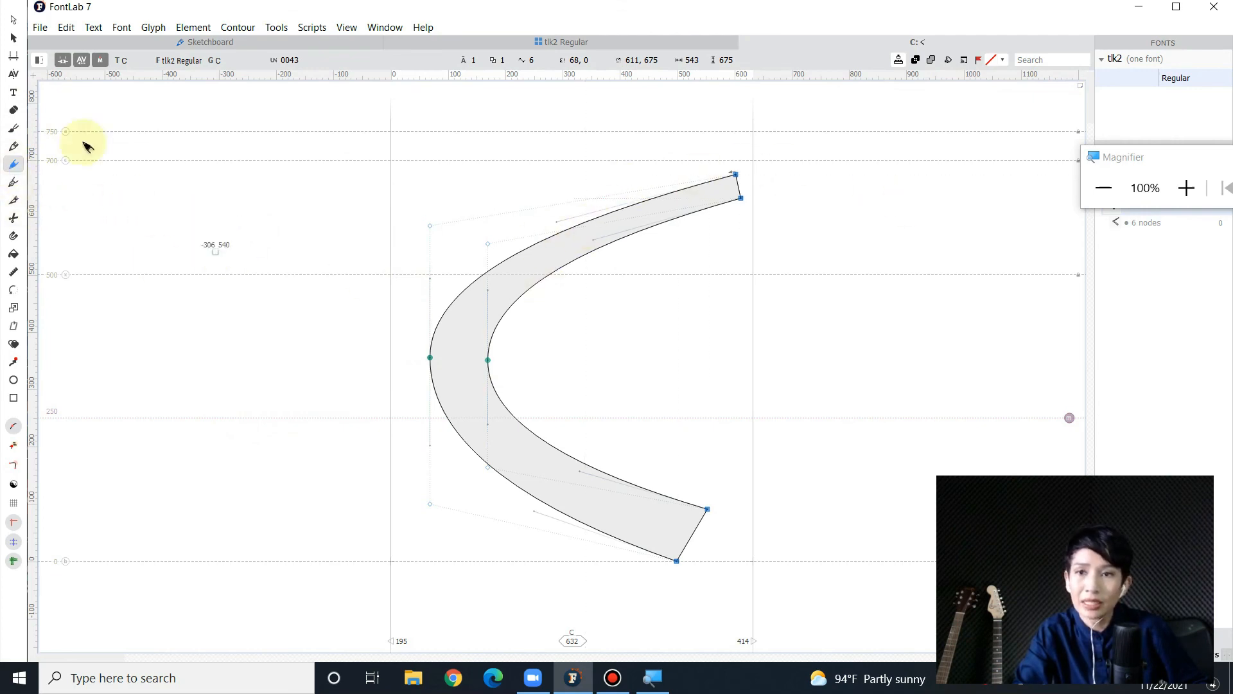
click(13, 182)
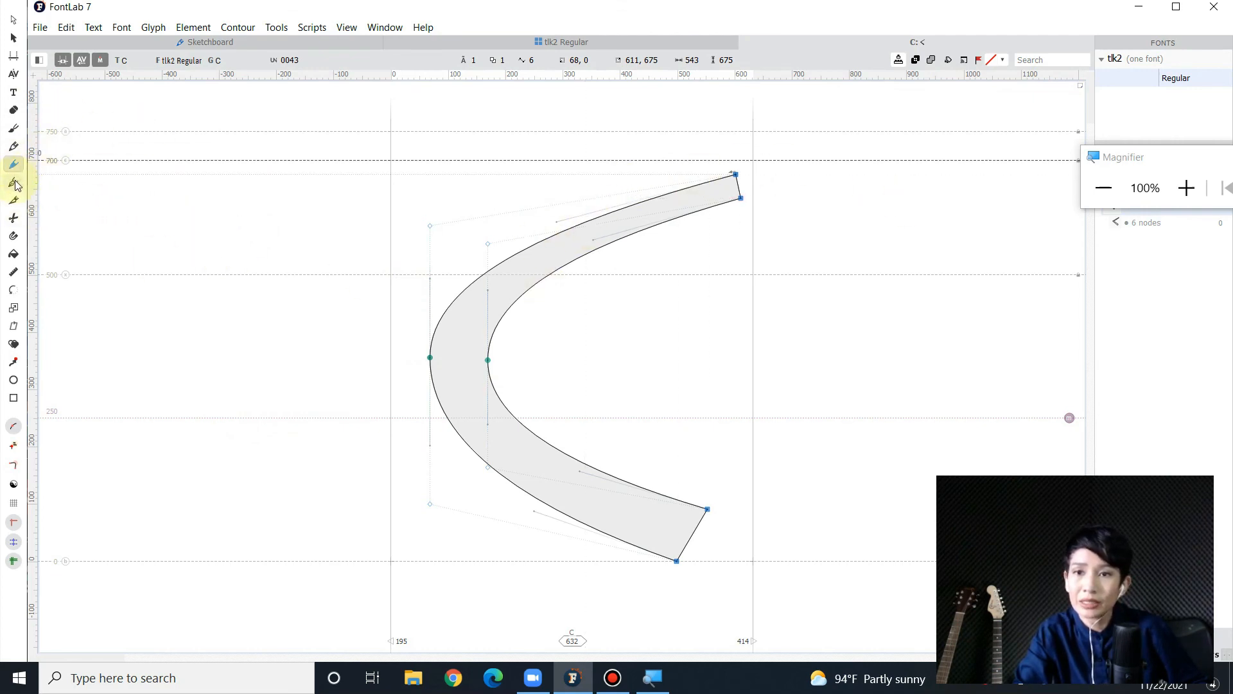
click(578, 226)
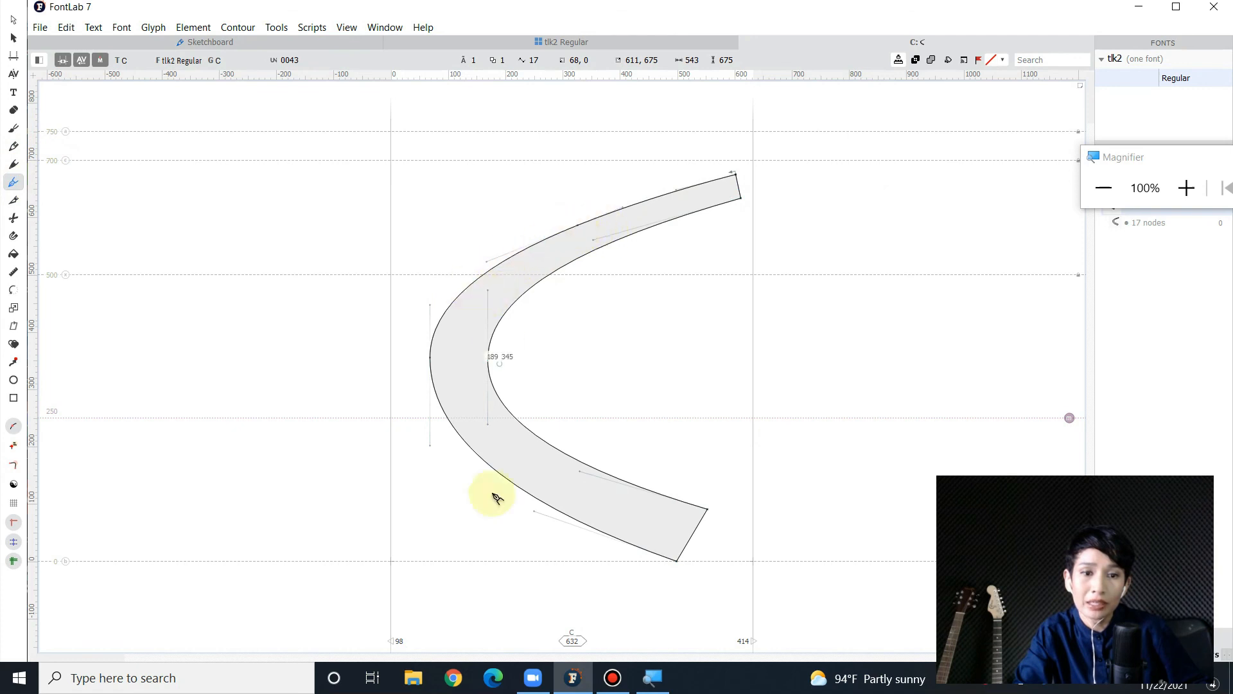
click(573, 457)
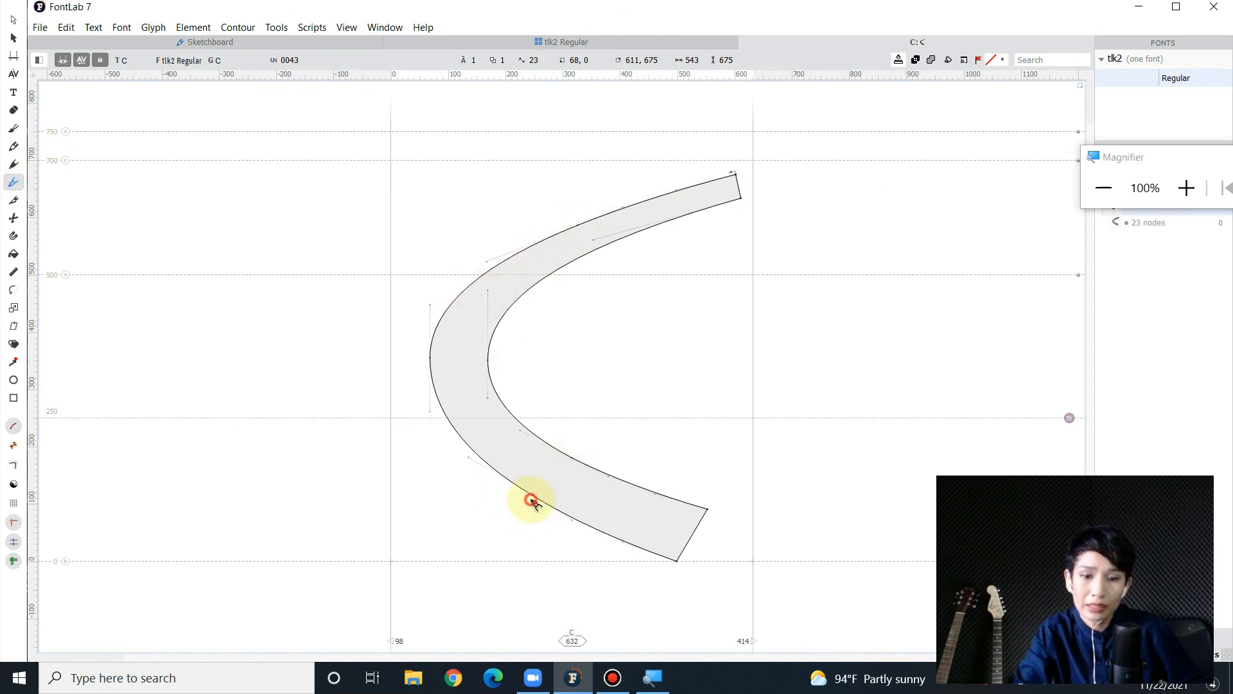
Reshape the C by moving the lower inner node slightly down and the upper outer node to about X 308, Y 629
key(a)
drag(572, 458, 564, 473)
drag(623, 206, 566, 202)
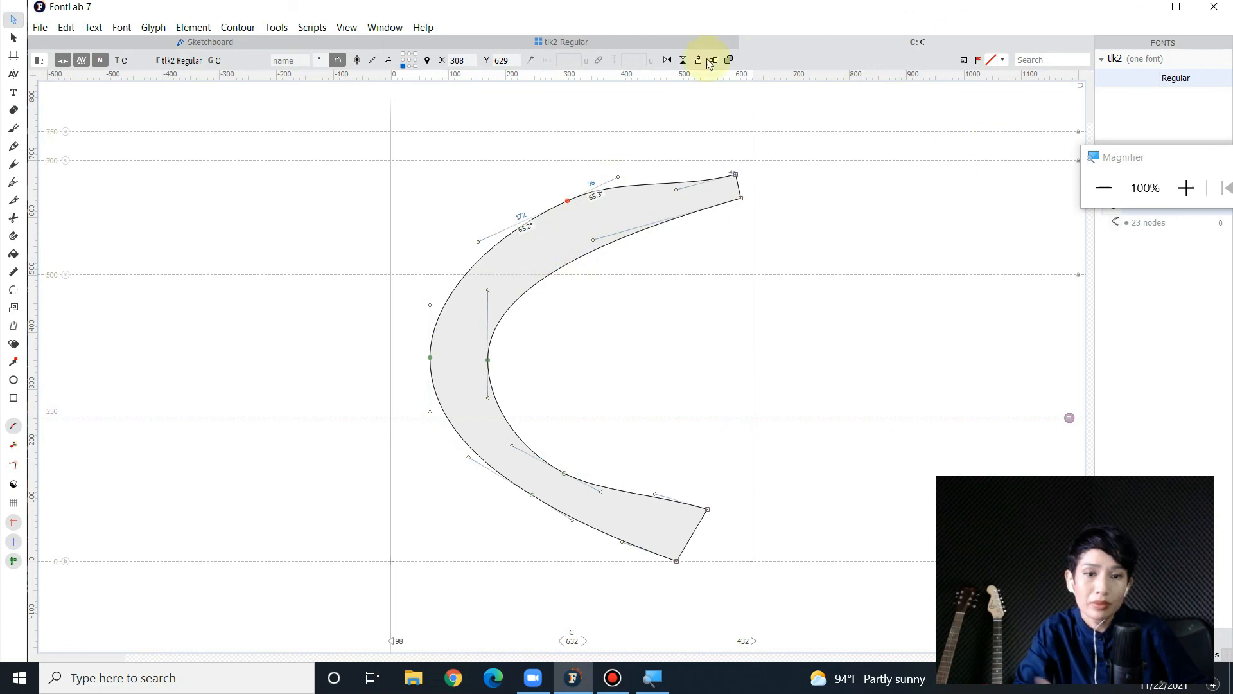
Select and delete the entire C outline, and return to the tlk2 Regular glyph overview
drag(296, 142, 866, 620)
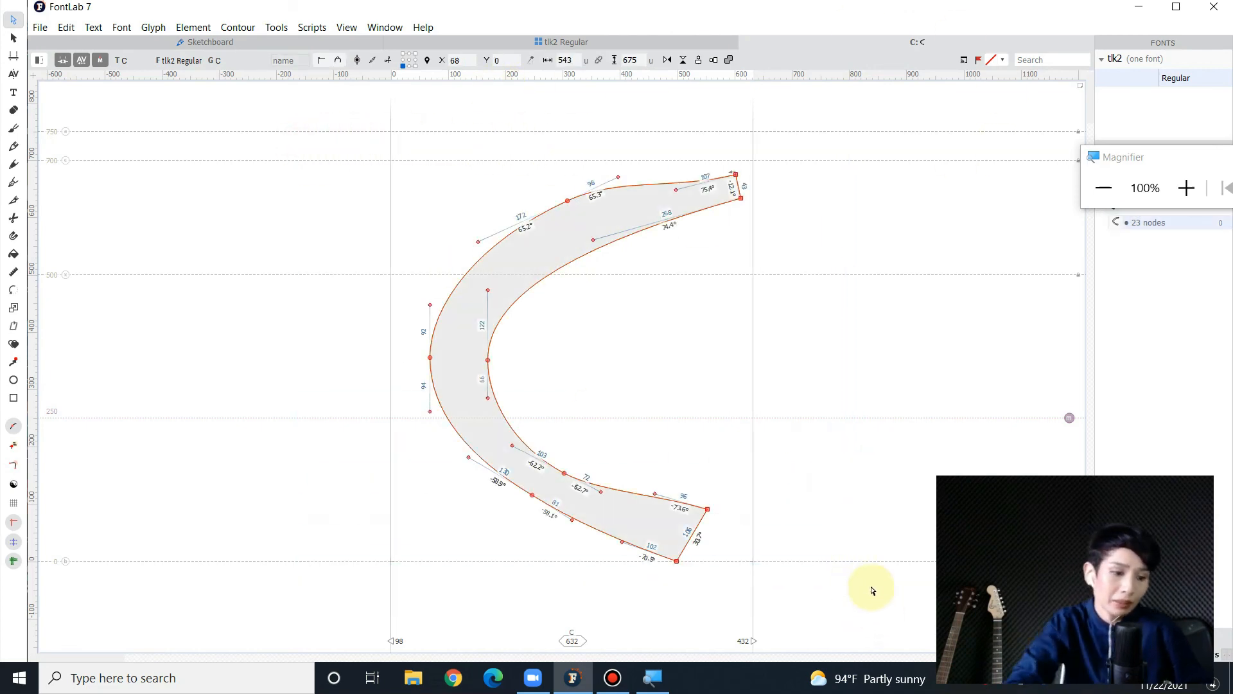
key(Delete)
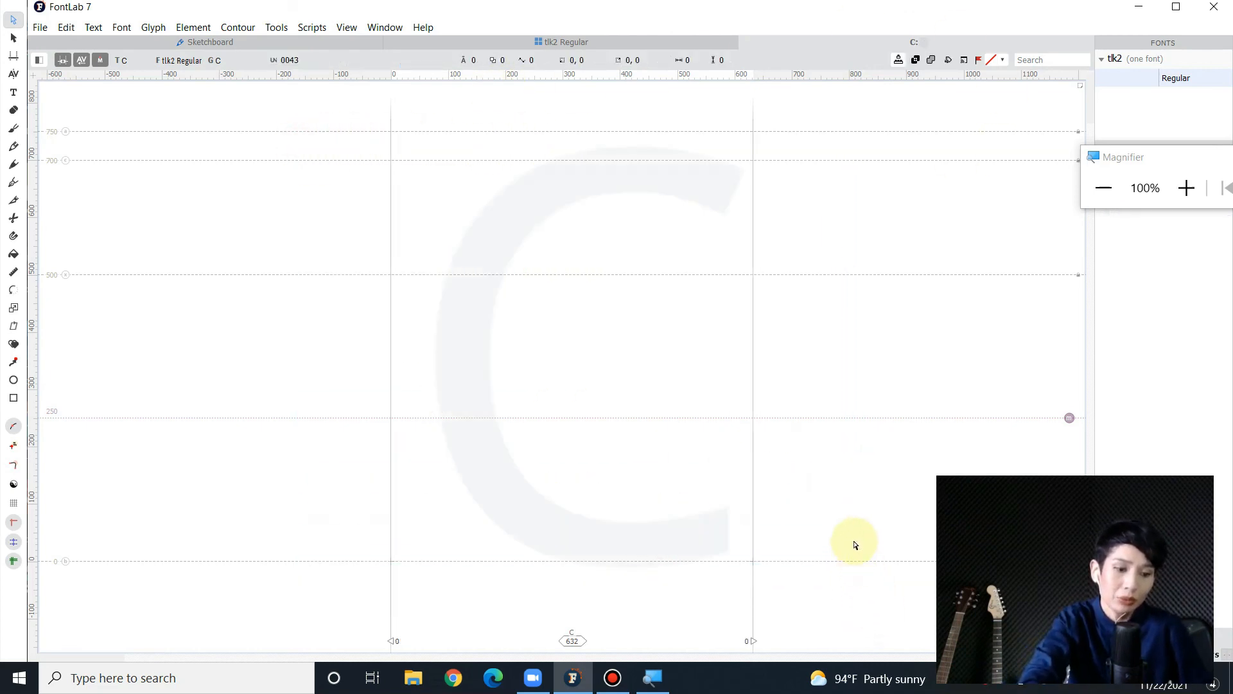
click(742, 42)
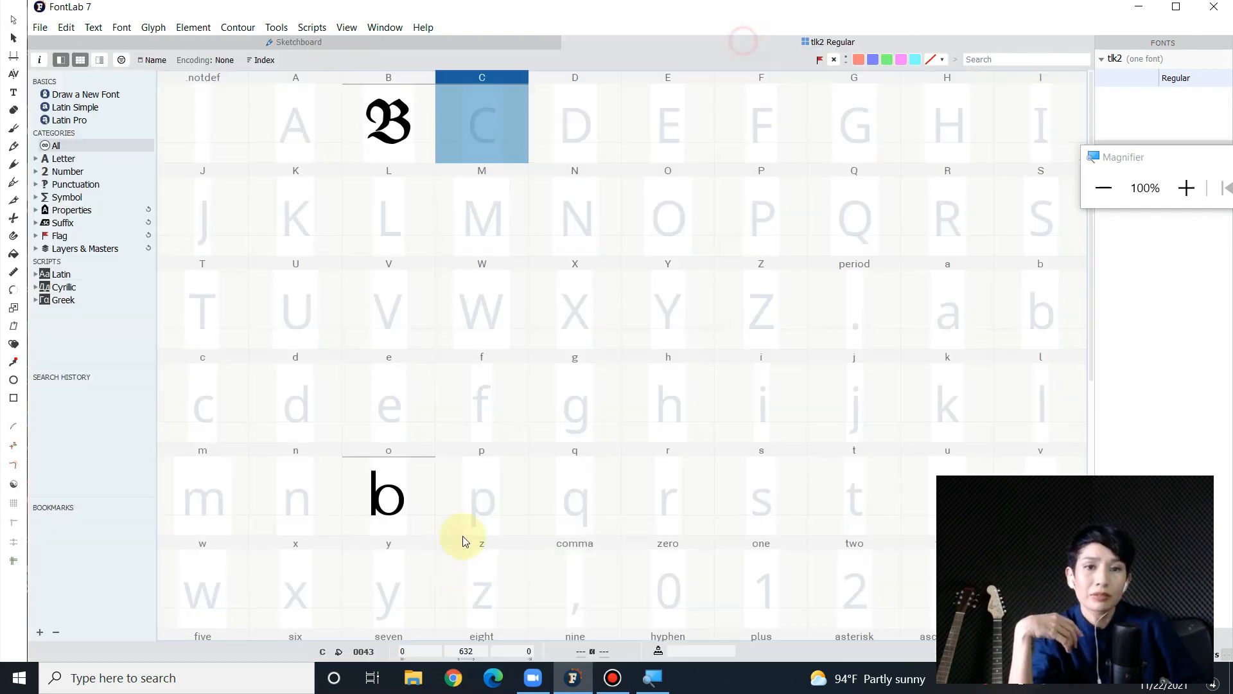